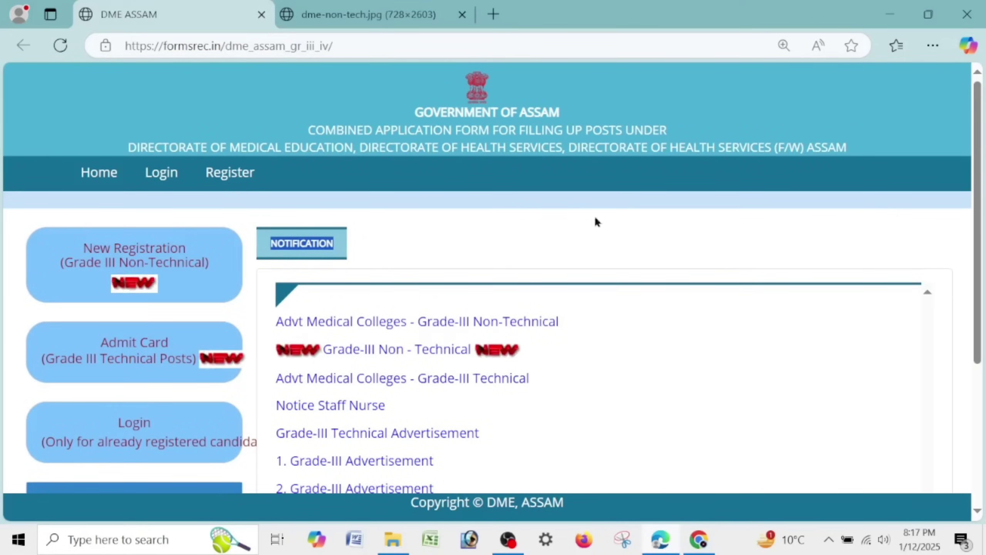
- Dismiss the wireless notification and show the Grade-III Non-Technical advertisement PDF with 765 vacancies
click(404, 236)
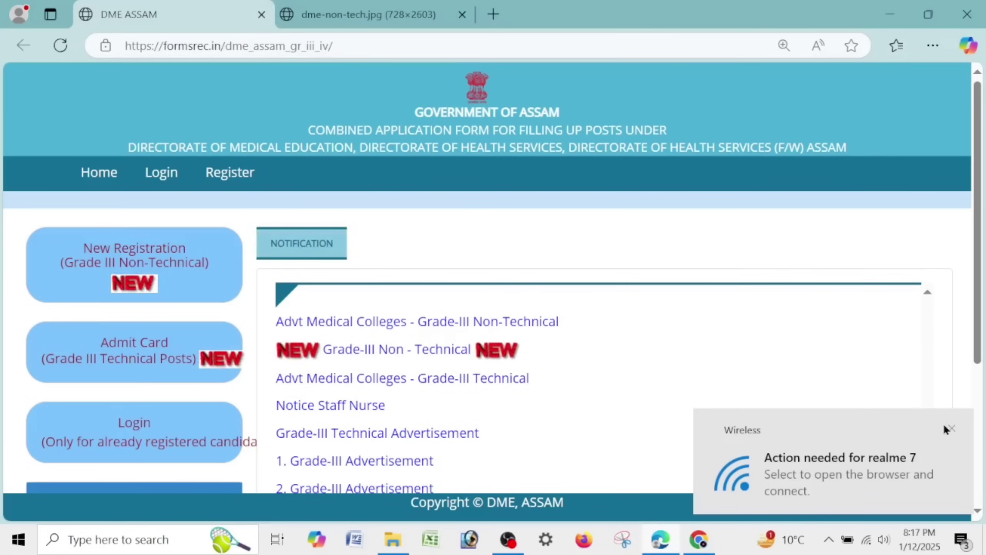
click(951, 428)
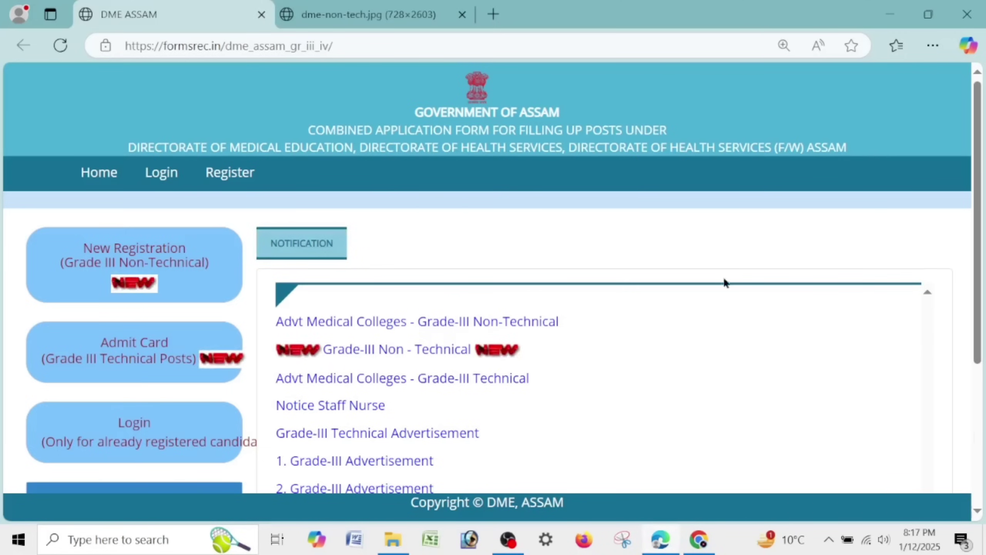
click(361, 10)
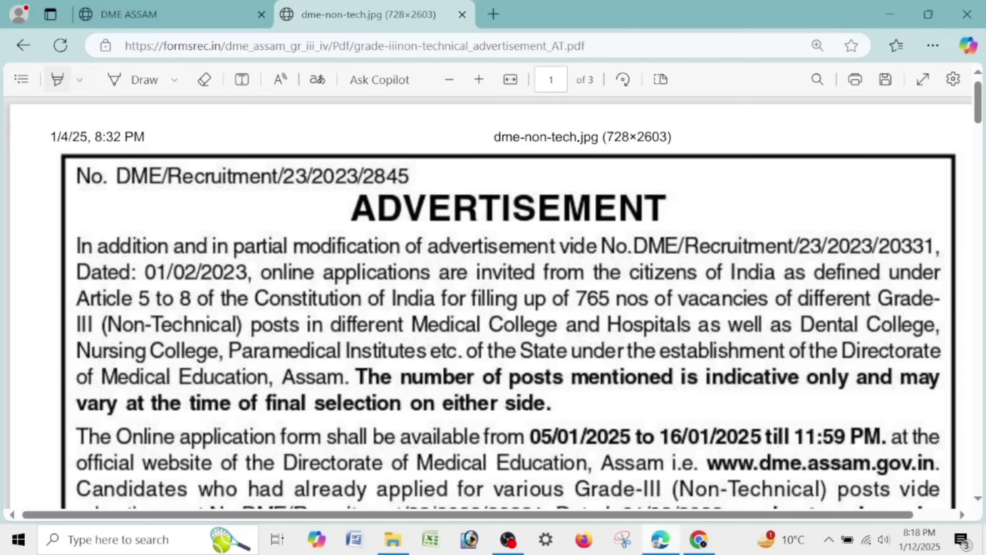
- Highlight the 16/01/2025 closing date in yellow with the Highlight tool
click(58, 80)
click(743, 435)
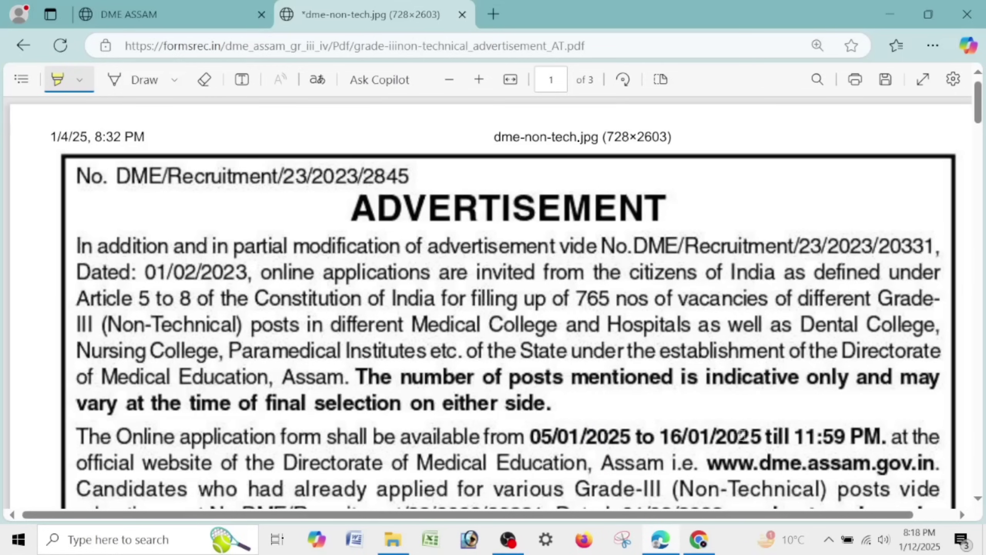
drag(658, 436, 776, 434)
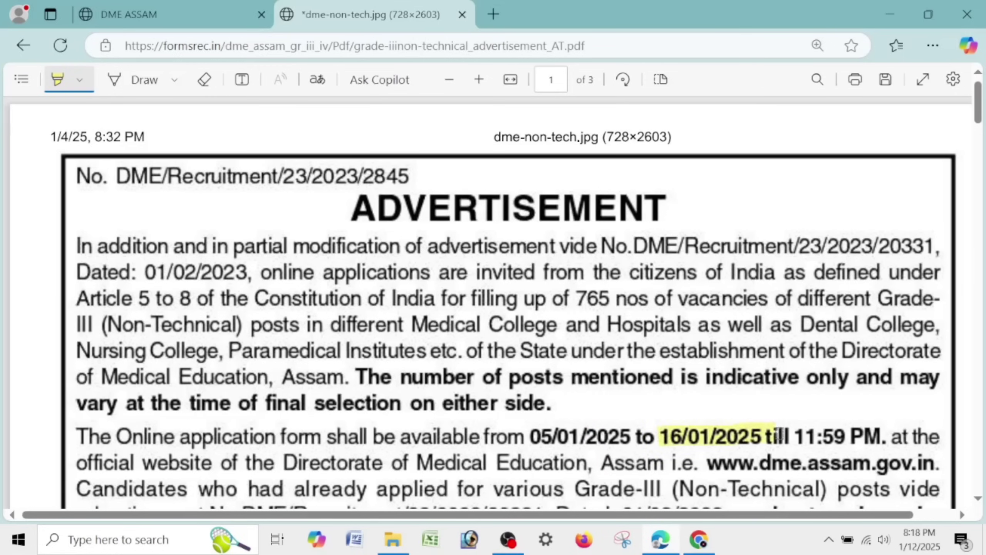
scroll(695, 318, down, 5)
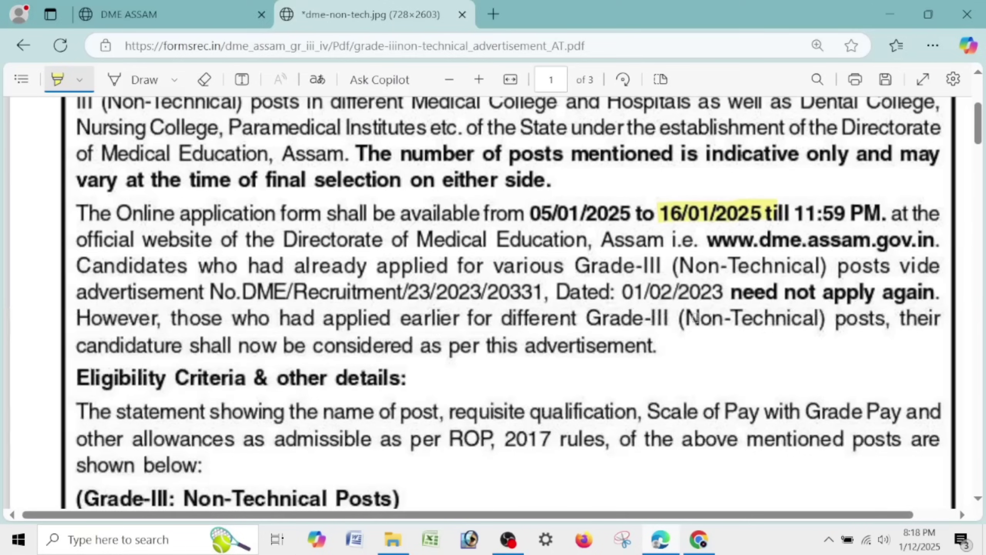
scroll(695, 318, down, 5)
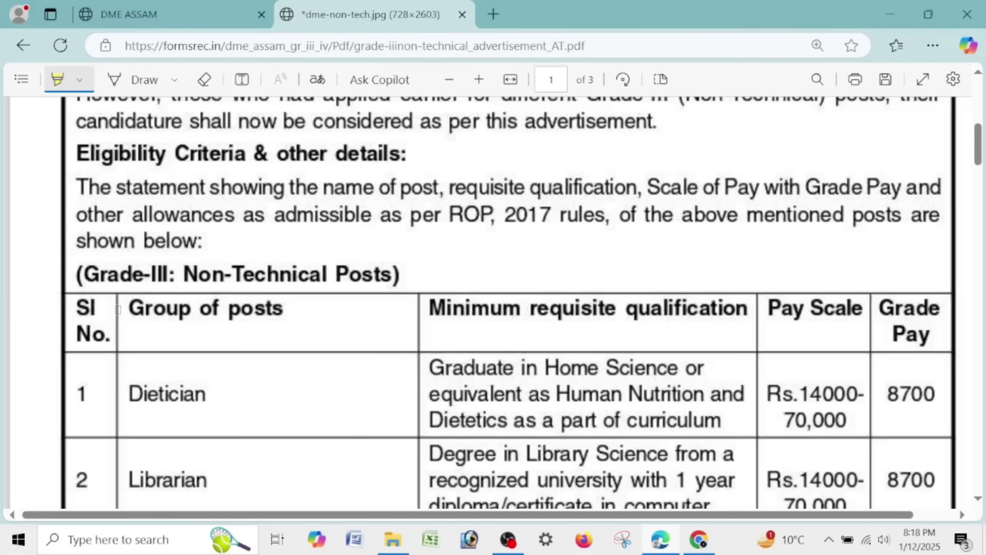
- Highlight 'Group of posts', 'Minimum requisite qualification', 'Dietician' and the three Dietician qualification lines
drag(118, 309, 286, 310)
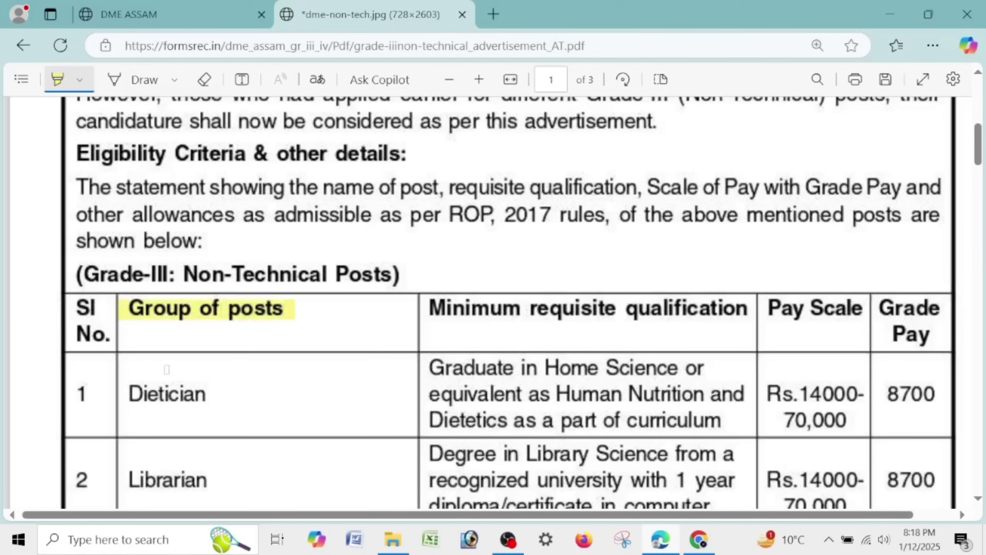
drag(126, 389, 218, 389)
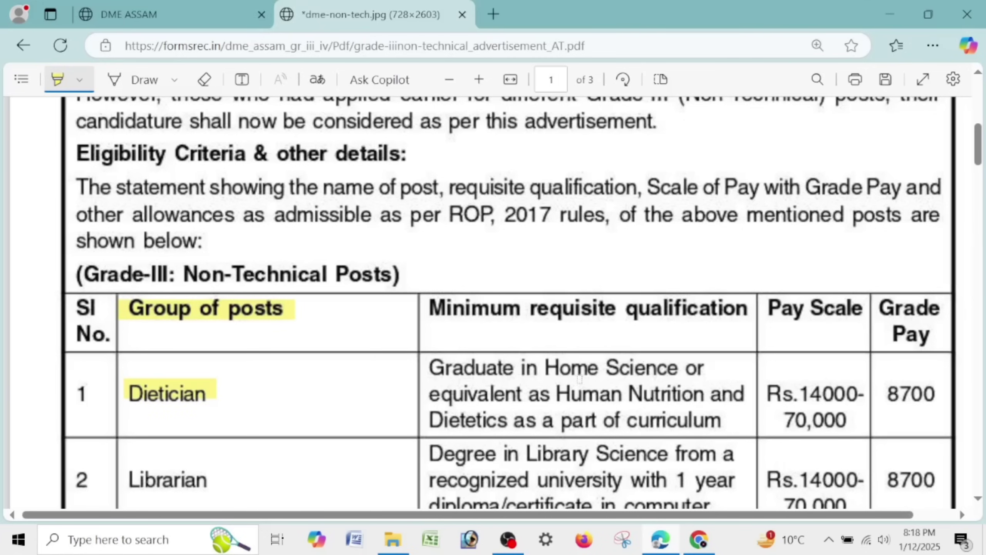
drag(430, 308, 746, 309)
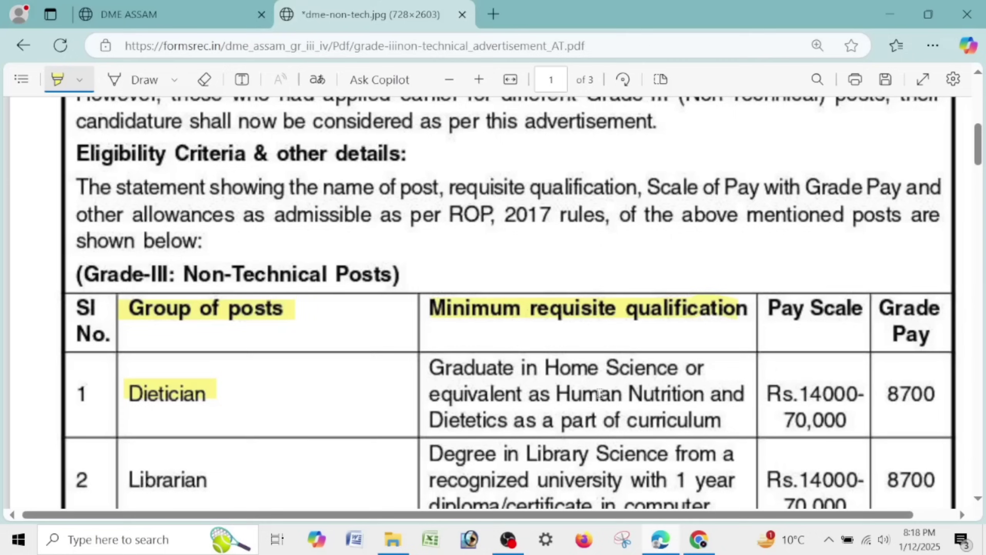
drag(436, 368, 693, 367)
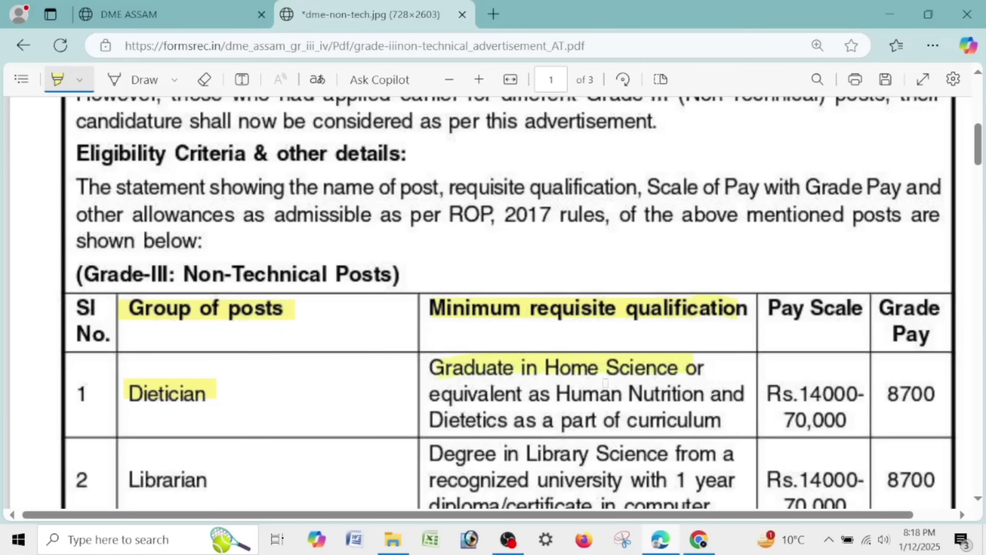
drag(427, 394, 703, 393)
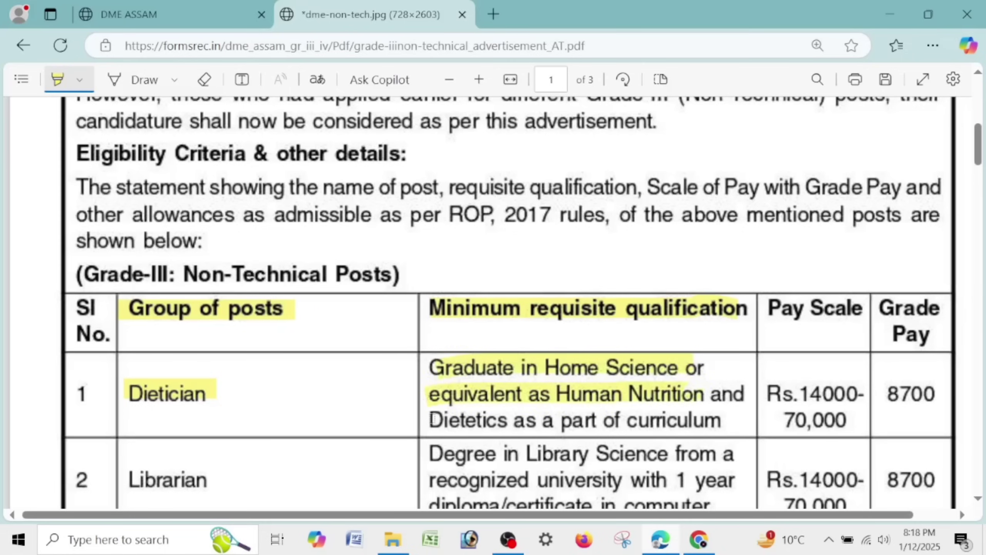
drag(434, 419, 676, 419)
scroll(154, 217, down, 5)
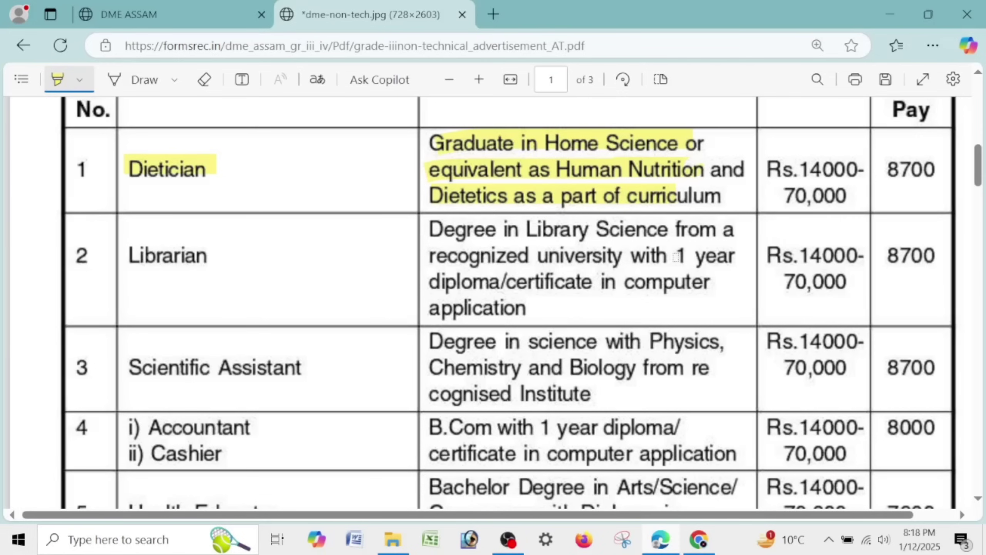
- Highlight Librarian's '1 year', Health Educator, Accountant/Cashier and both rows' qualification texts
drag(676, 257, 710, 264)
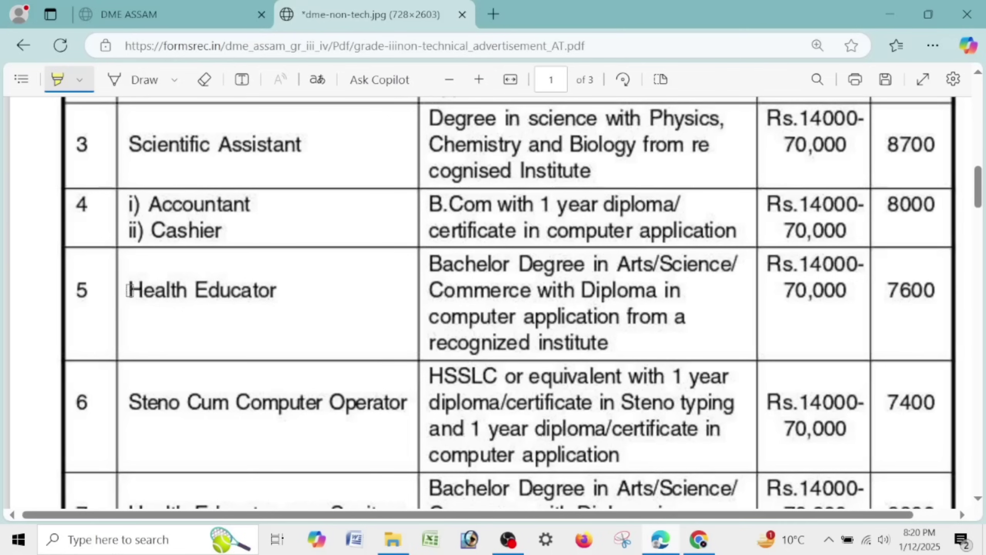
drag(129, 290, 279, 307)
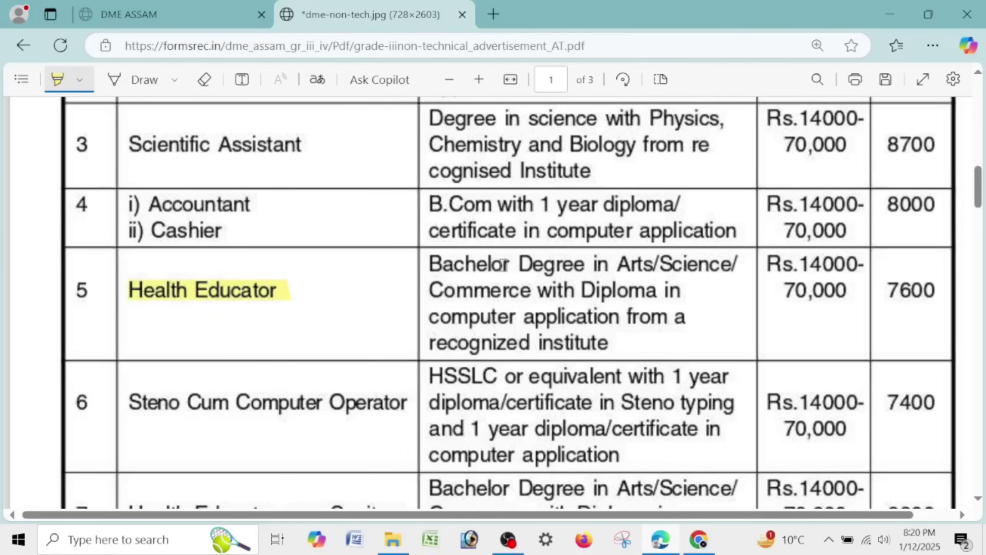
drag(428, 267, 738, 267)
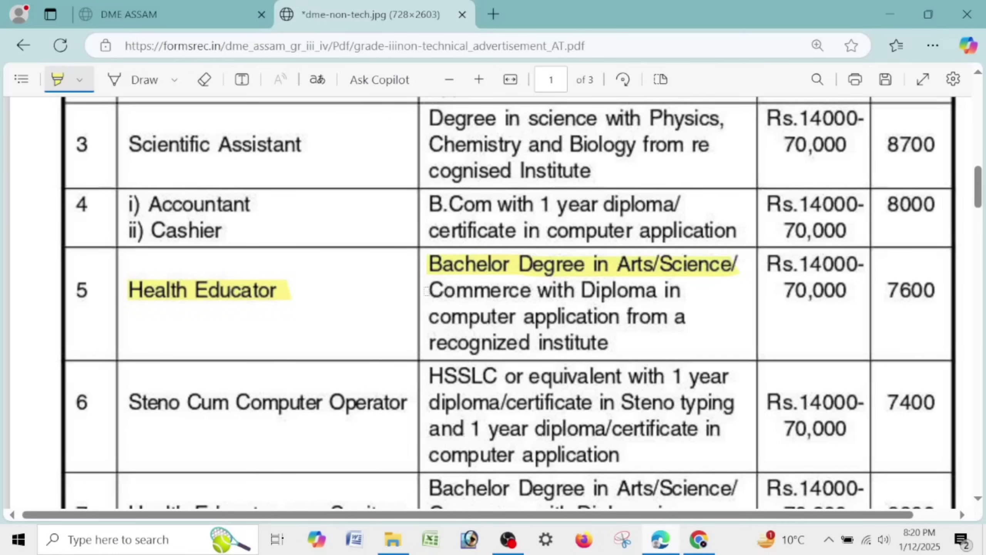
drag(428, 291, 667, 291)
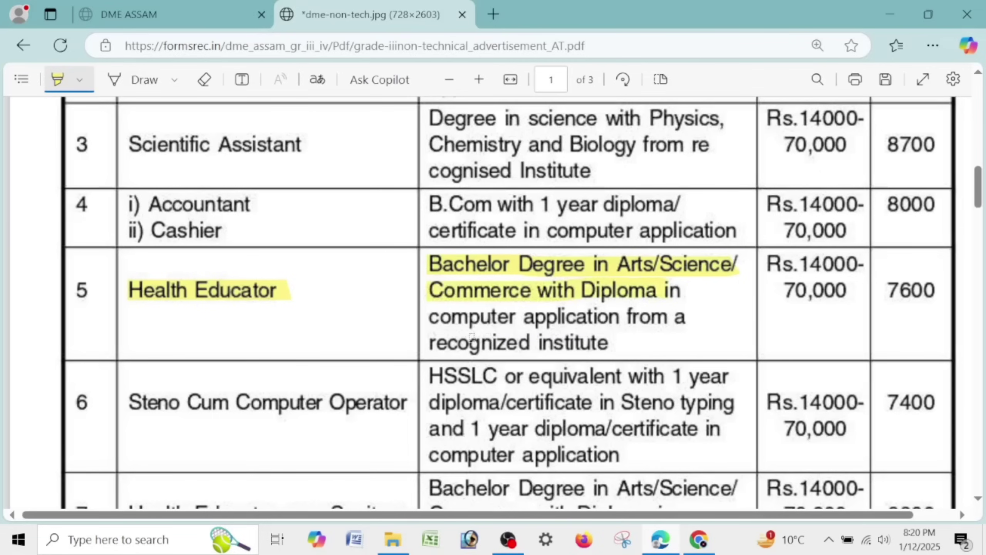
drag(422, 316, 685, 317)
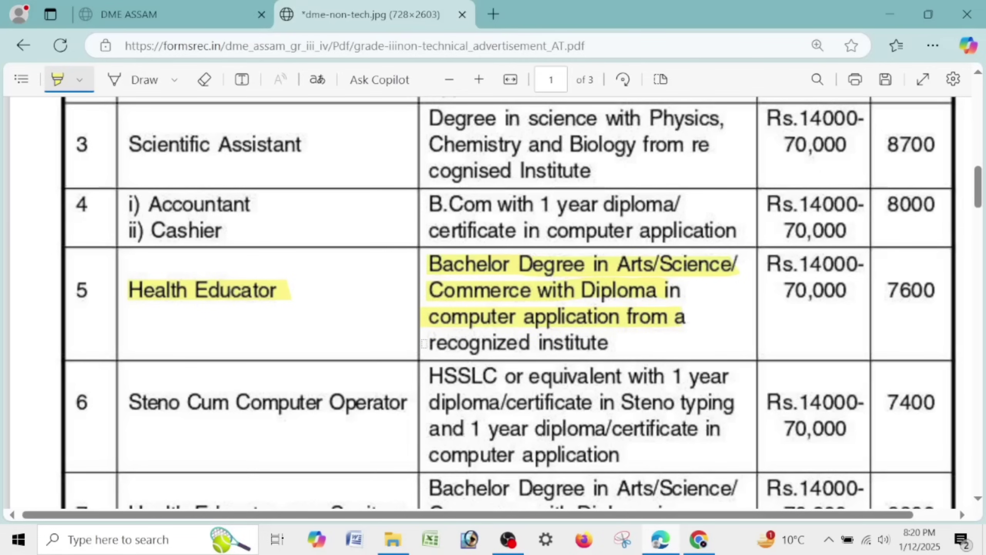
drag(424, 343, 606, 343)
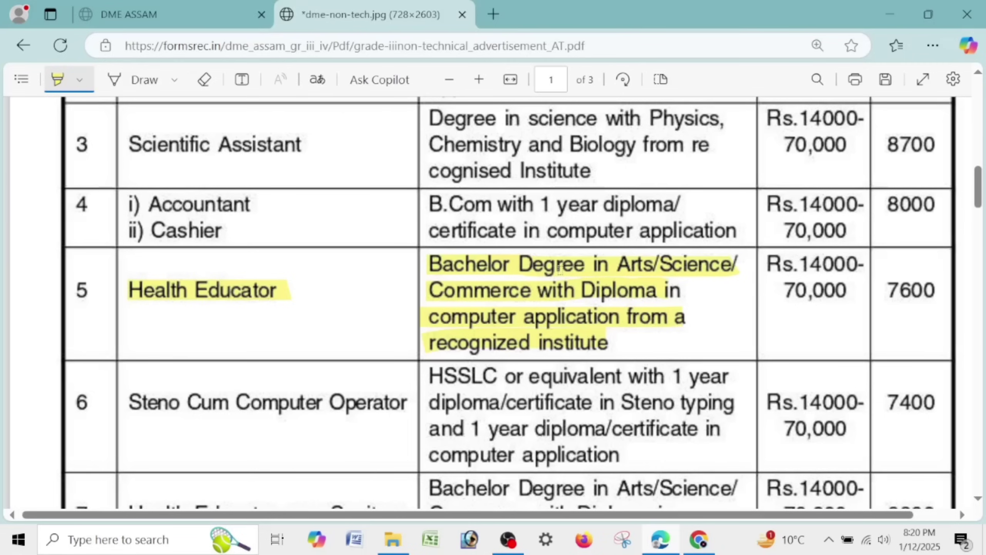
drag(156, 204, 275, 204)
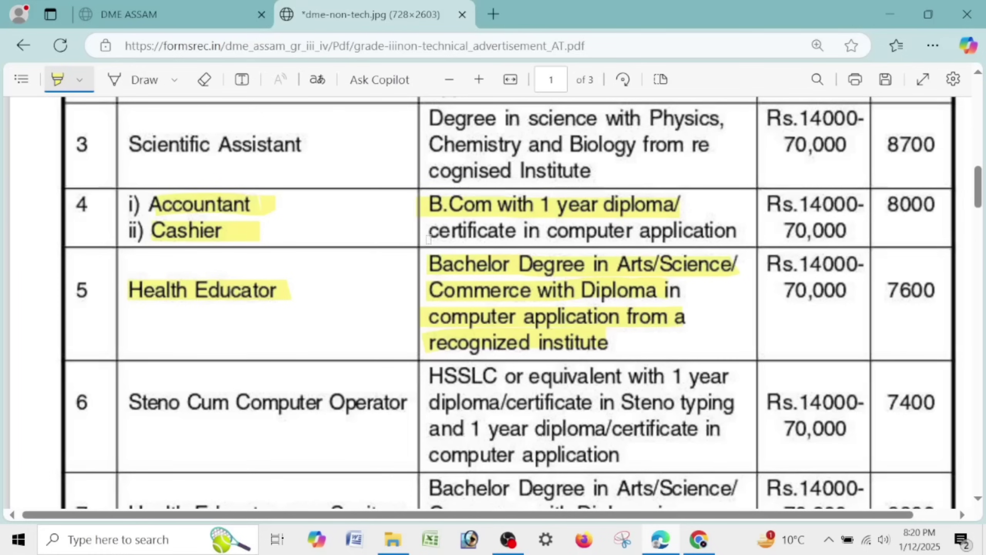
drag(428, 238, 737, 235)
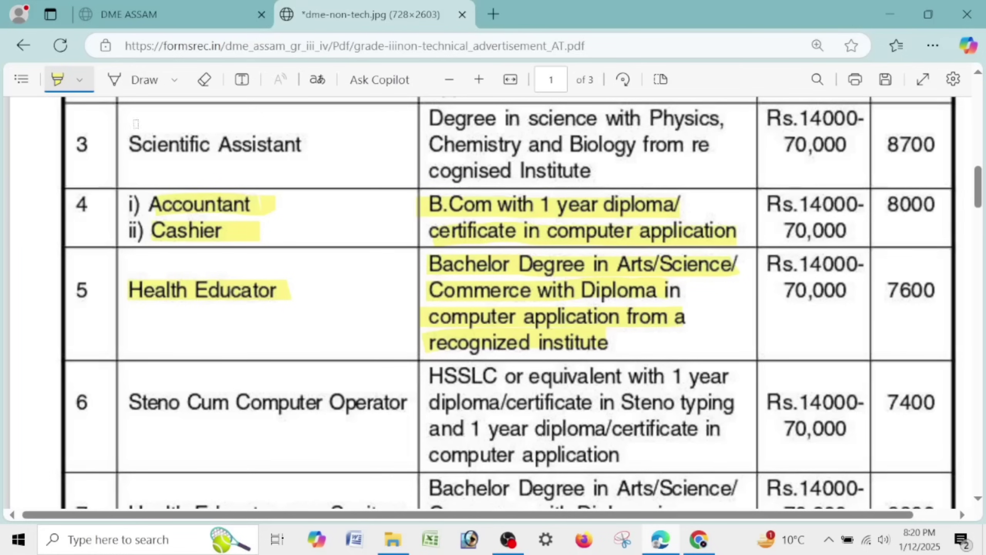
- Draw blue ink ticks beside Accountant/Cashier and Health Educator
click(124, 86)
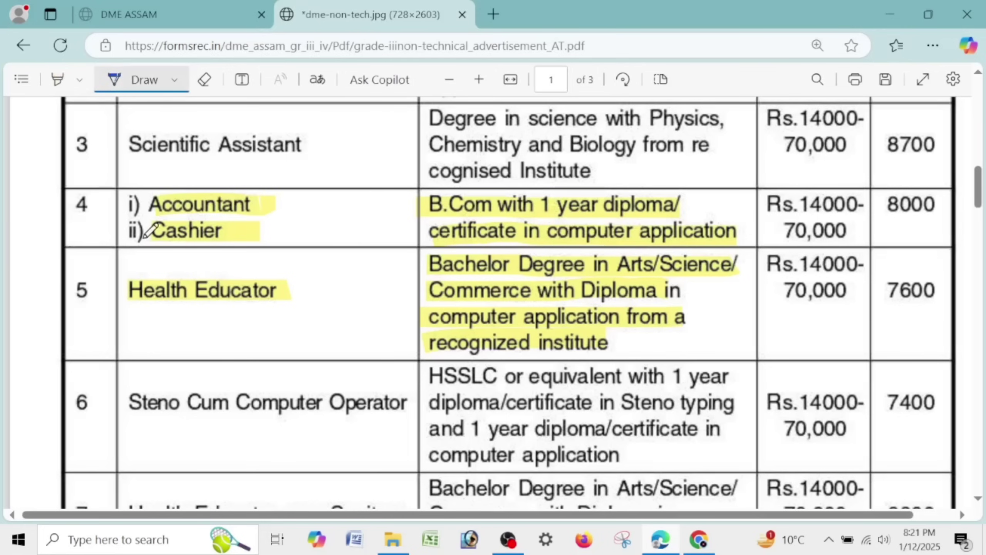
drag(64, 221, 221, 219)
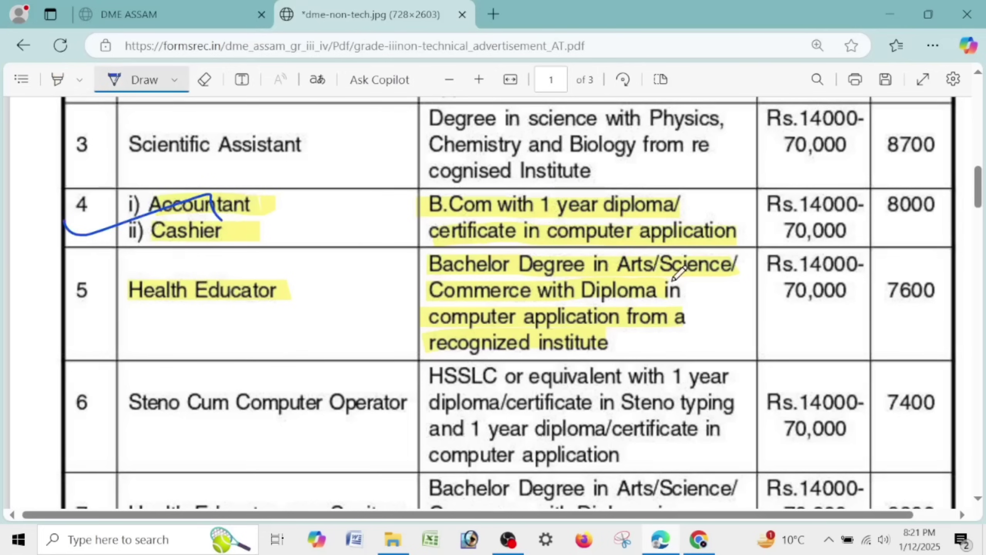
drag(64, 303, 155, 280)
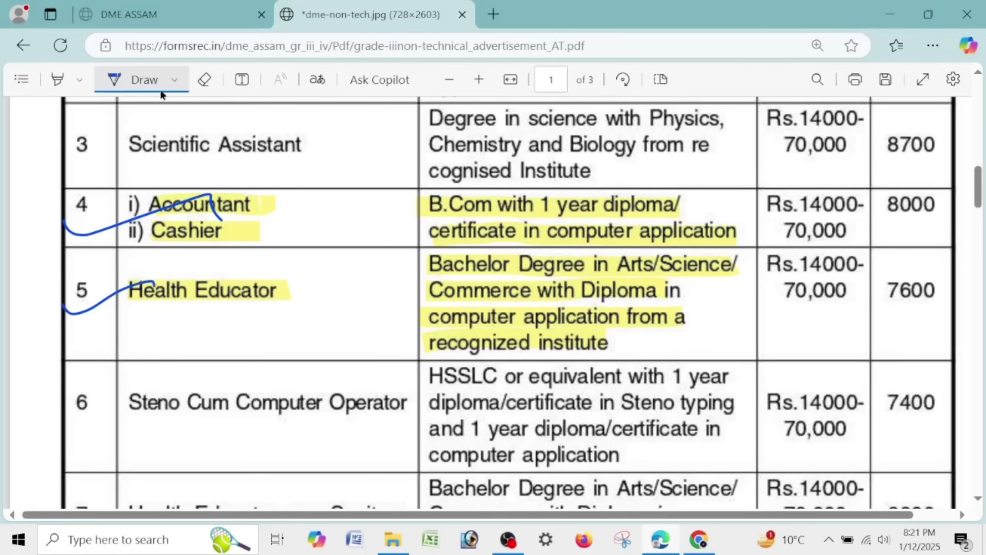
click(120, 80)
- Highlight the Account Assistant entry in row 8
scroll(457, 235, down, 5)
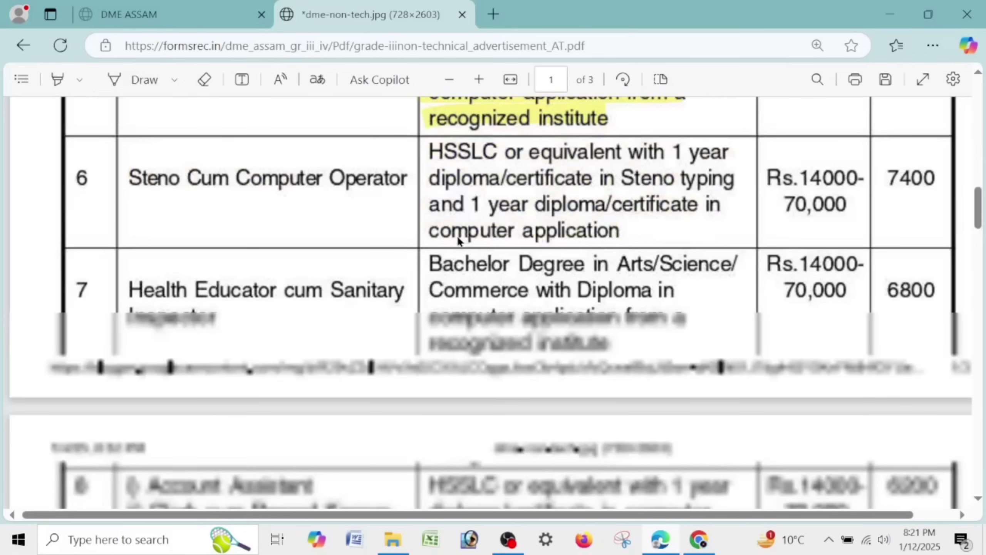
click(56, 80)
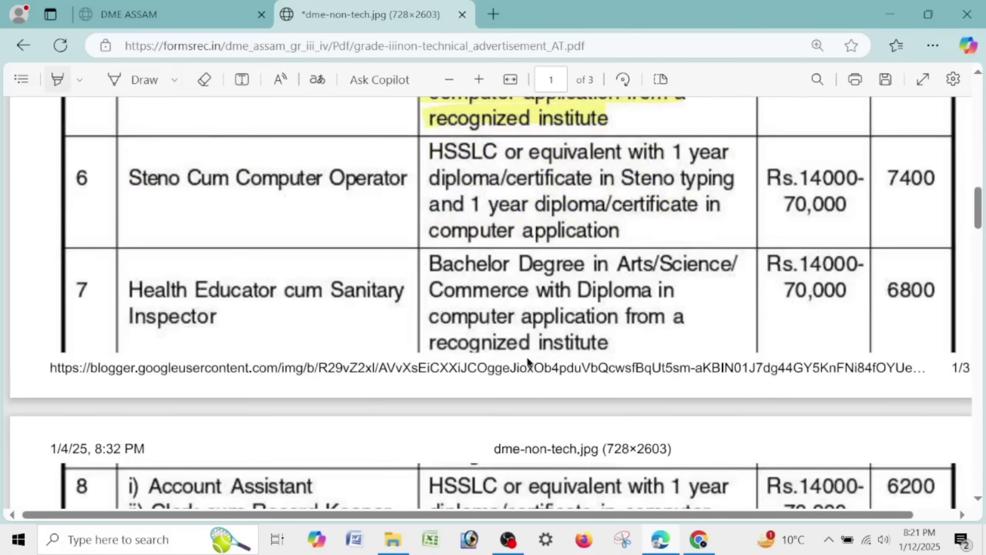
scroll(524, 361, down, 5)
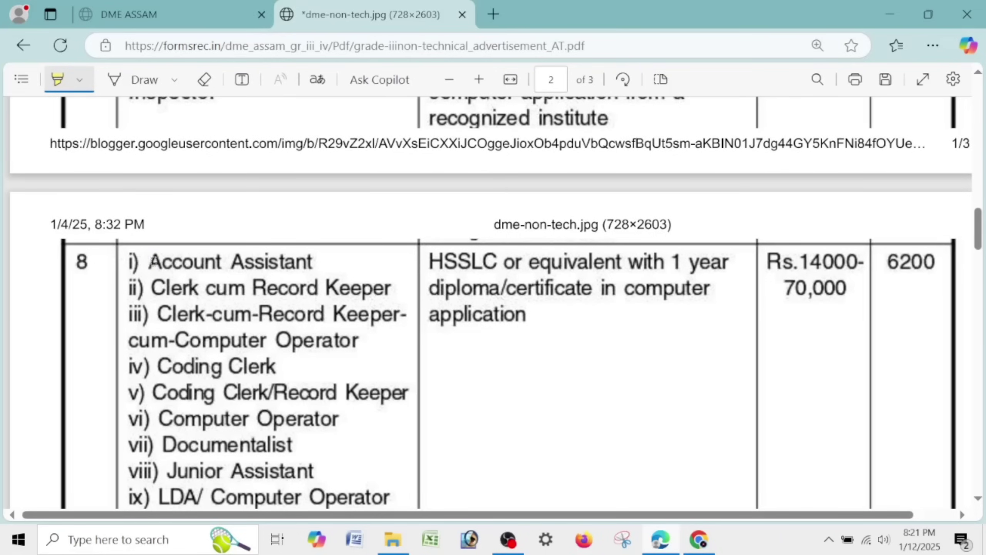
mouse_move(152, 260)
mouse_down()
mouse_move(757, 264)
mouse_move(425, 292)
mouse_move(684, 292)
mouse_up()
scroll(684, 292, up, 4)
scroll(612, 268, down, 10)
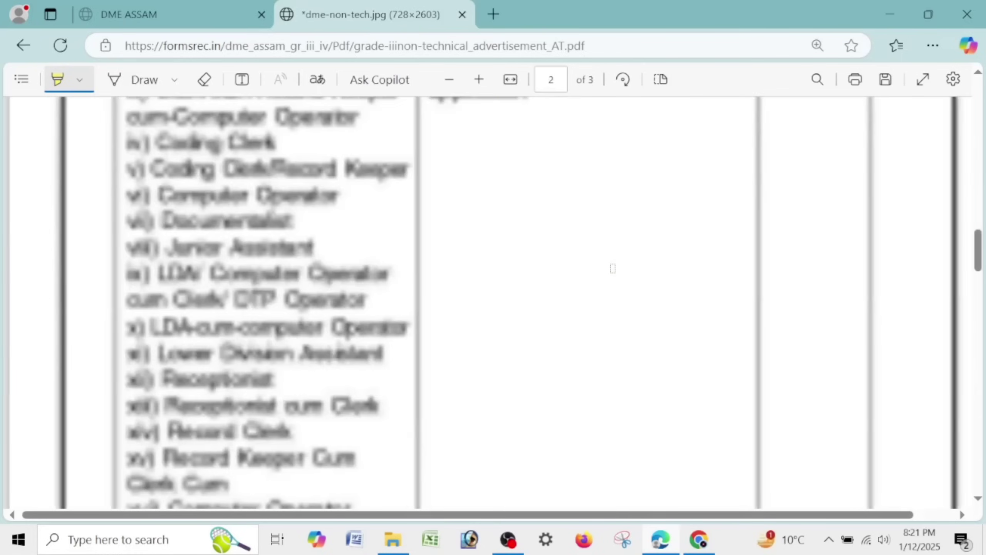
scroll(612, 268, down, 5)
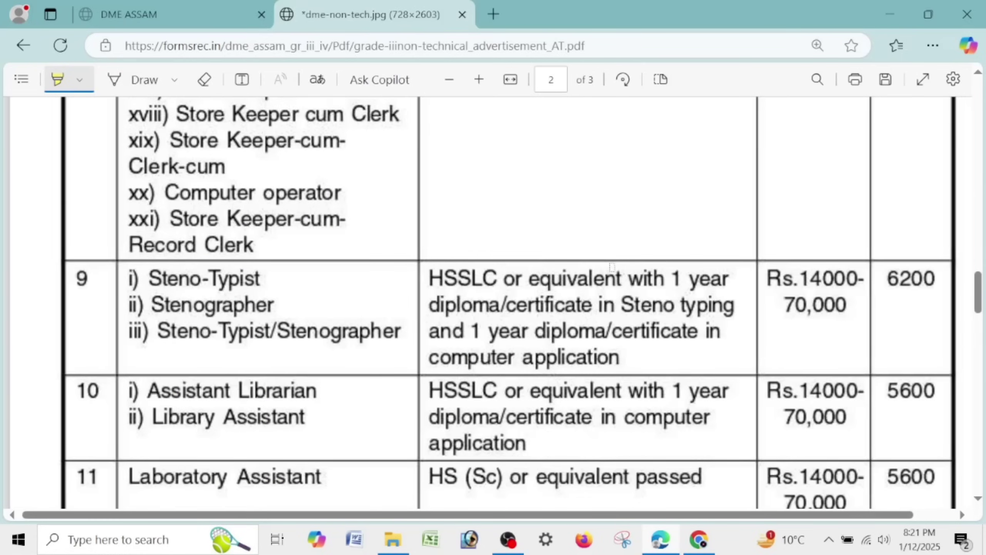
scroll(611, 267, down, 5)
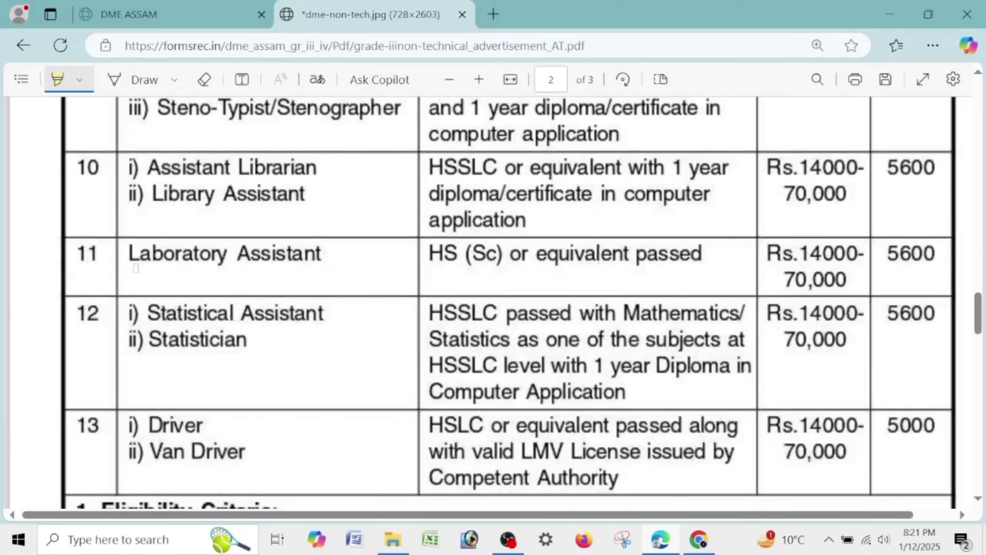
- Highlight Laboratory Assistant and its 'HS (Sc) or equivalent passed' qualification, underlining '(Sc)' in blue ink
drag(121, 258, 336, 259)
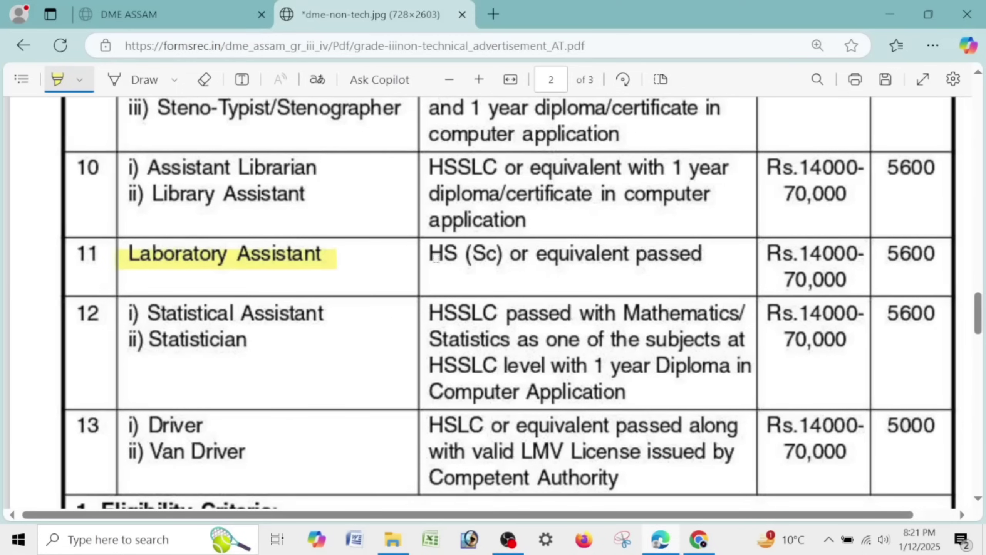
drag(412, 254, 706, 255)
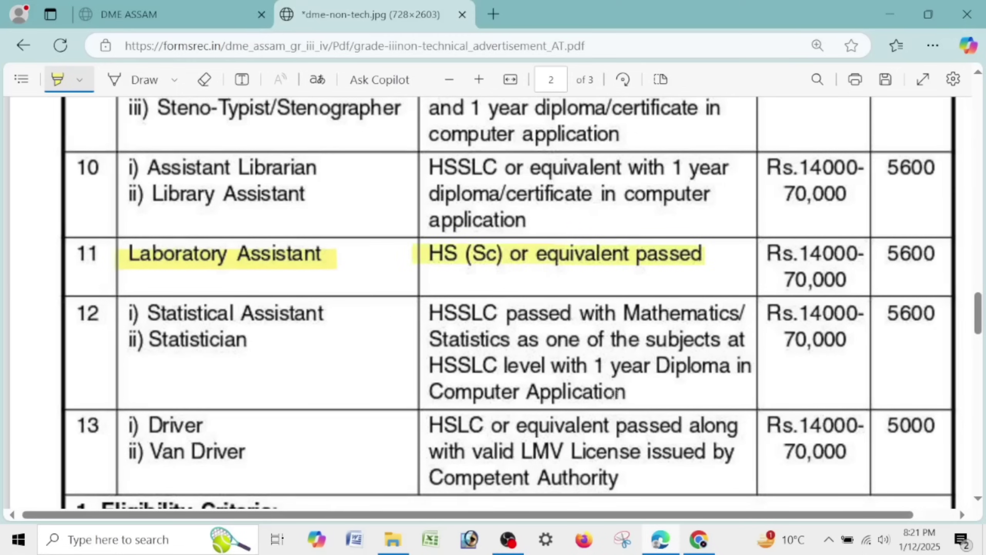
click(117, 79)
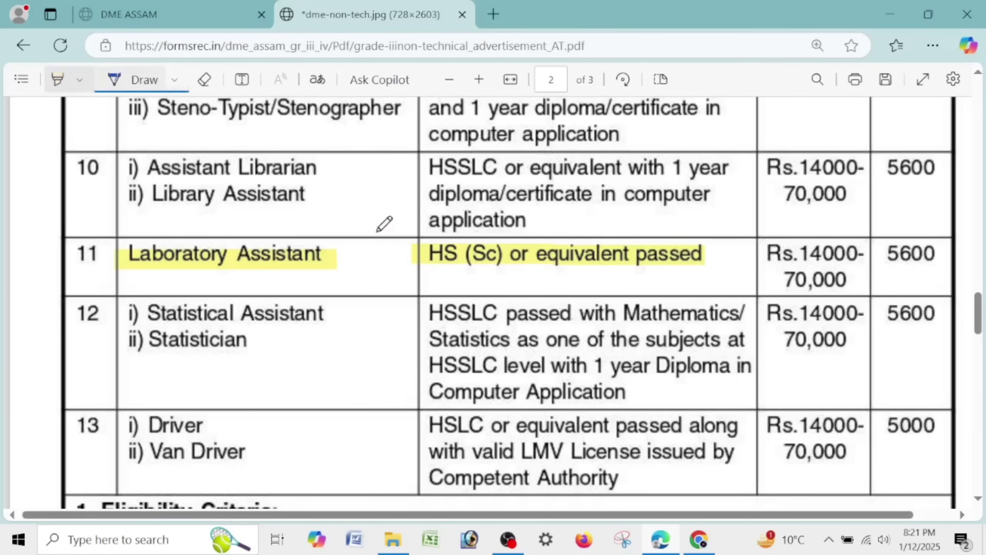
drag(474, 271, 501, 264)
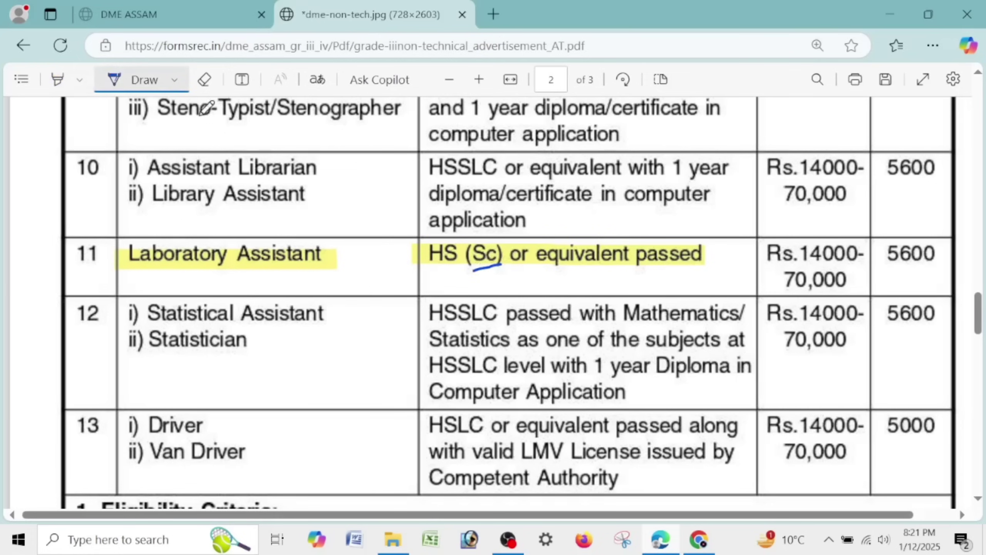
click(57, 79)
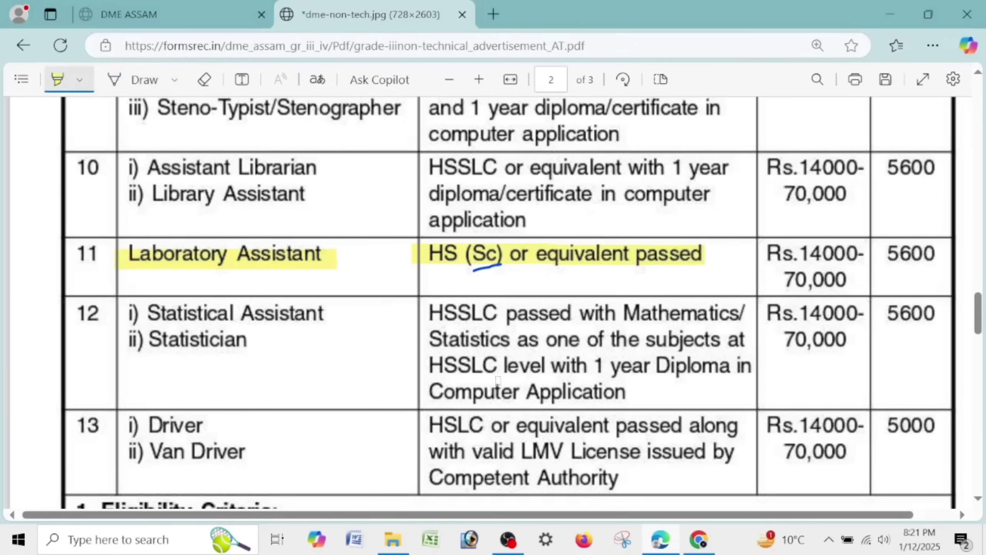
- Highlight Driver, Van Driver with the HSLC/LMV License requirement, and row 12's HSSLC-with-Mathematics qualification
scroll(503, 383, down, 5)
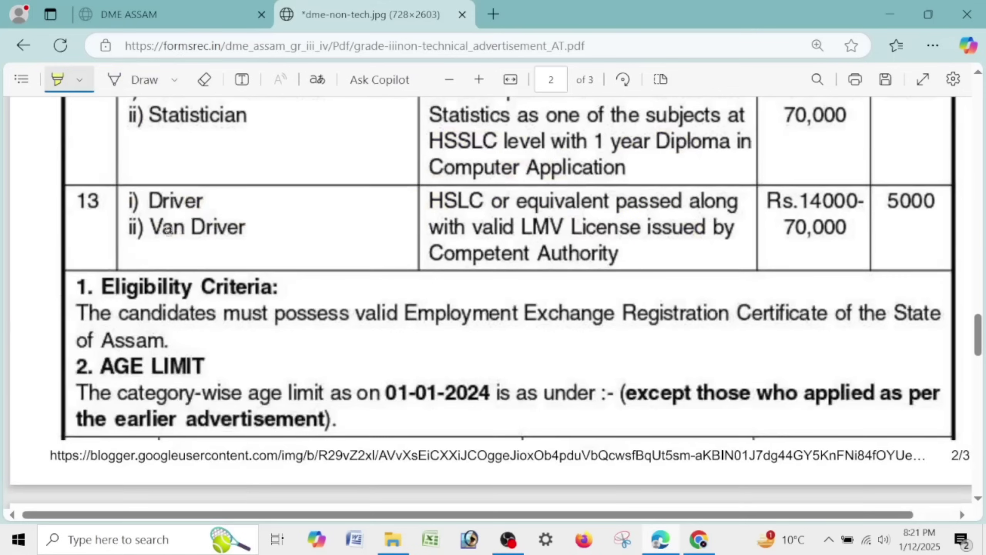
mouse_move(149, 210)
mouse_down()
mouse_move(203, 202)
mouse_move(239, 233)
mouse_up()
drag(435, 210, 737, 213)
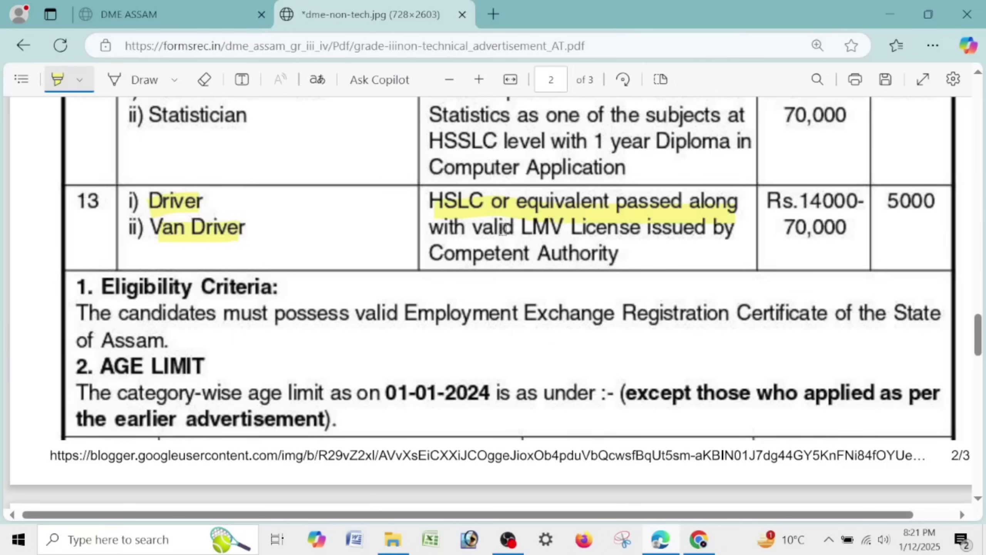
drag(431, 230, 641, 230)
scroll(625, 240, up, 5)
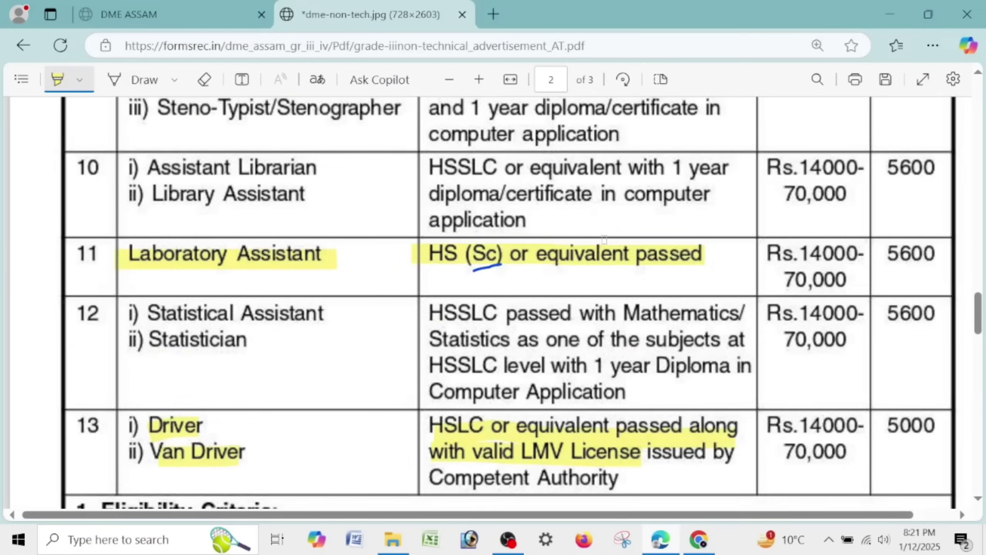
scroll(604, 239, up, 5)
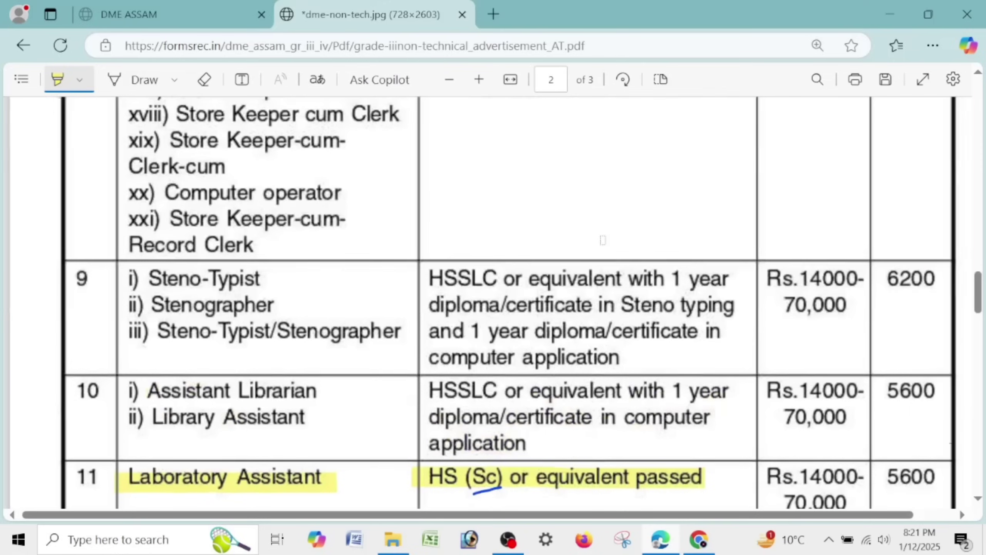
scroll(602, 239, up, 15)
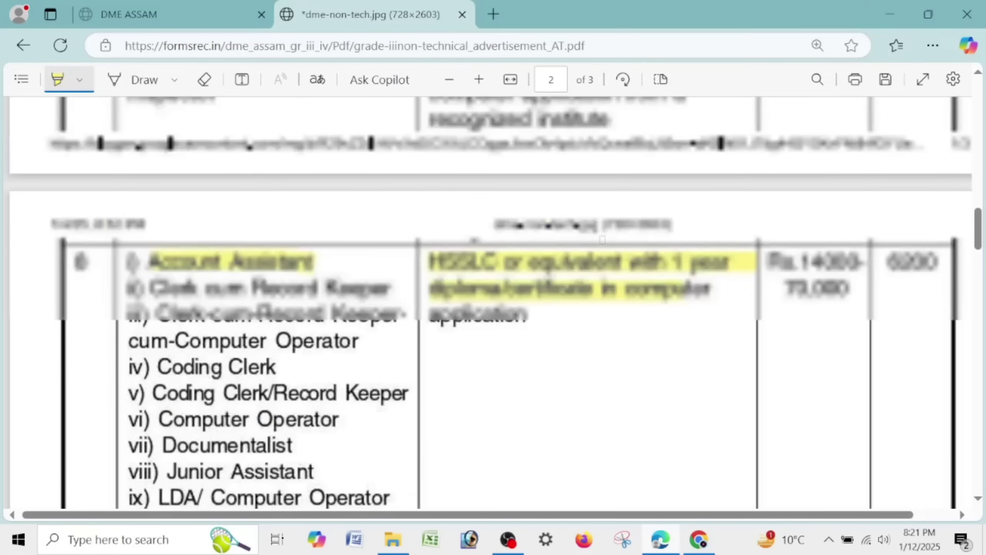
scroll(585, 330, down, 15)
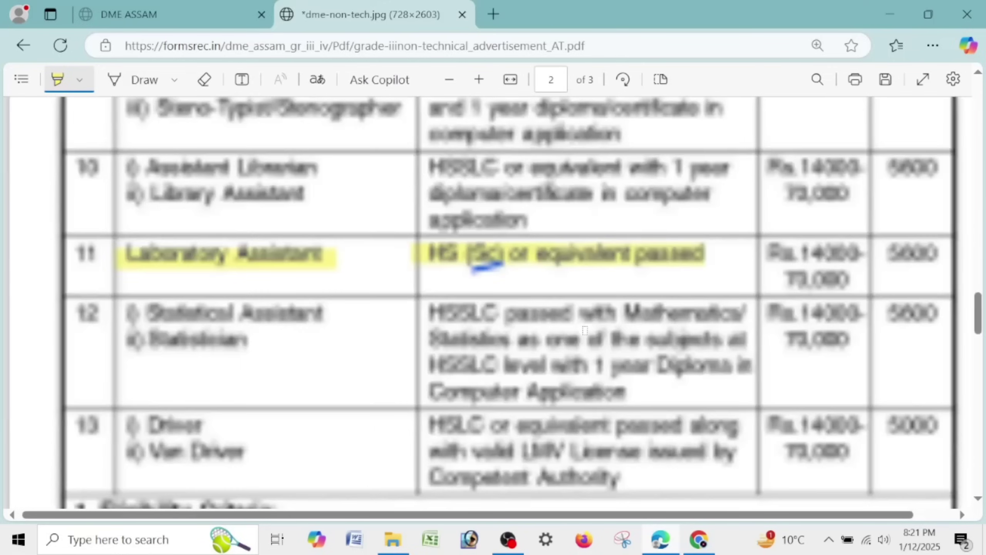
scroll(585, 331, down, 5)
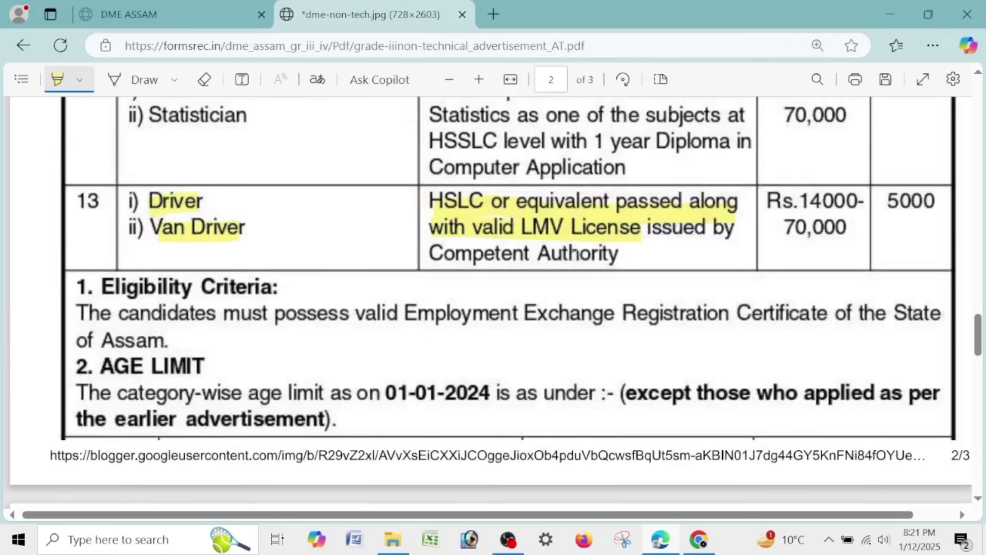
scroll(447, 291, up, 6)
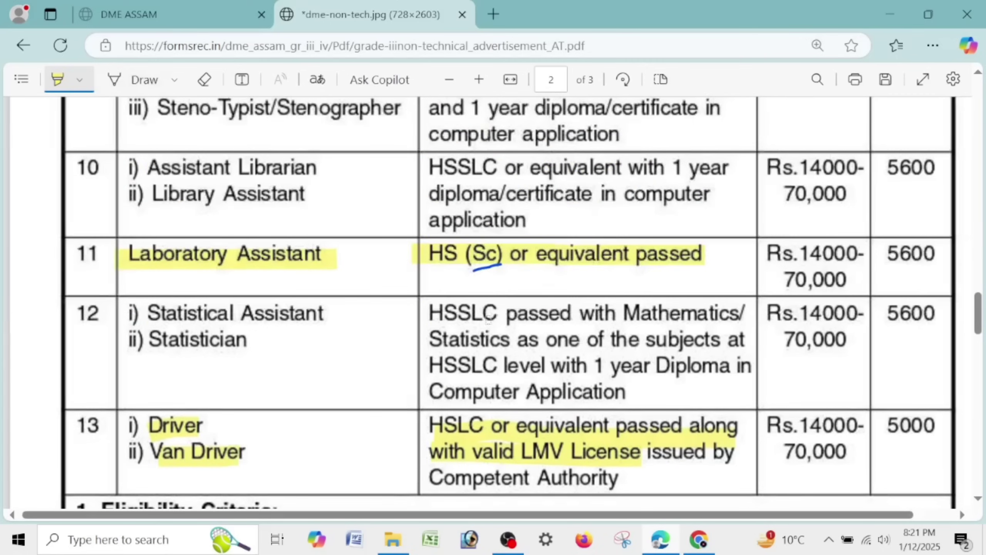
drag(435, 310, 732, 309)
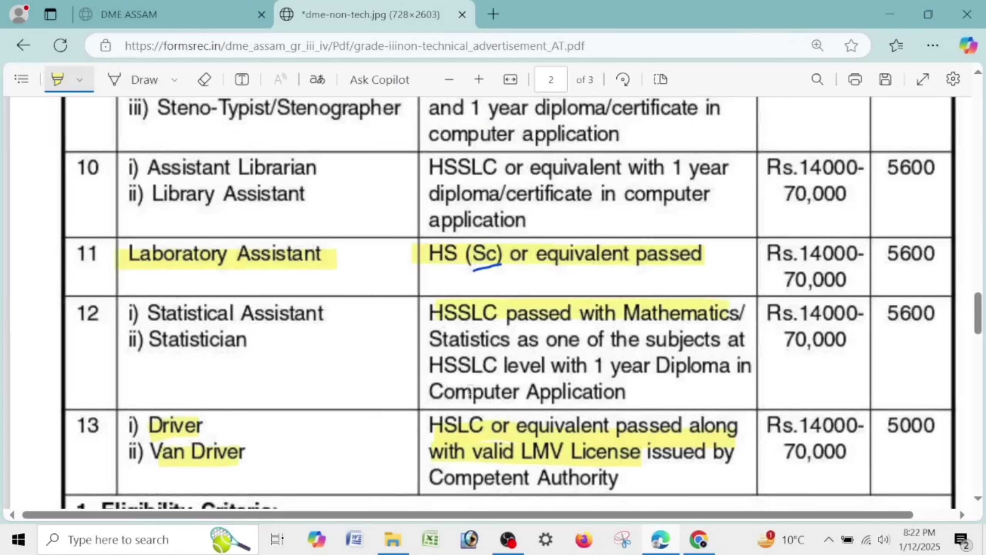
- Highlight the 01-01-2024 age cut-off and unreserved minimum age 18, then return to the DME ASSAM portal
scroll(471, 388, down, 6)
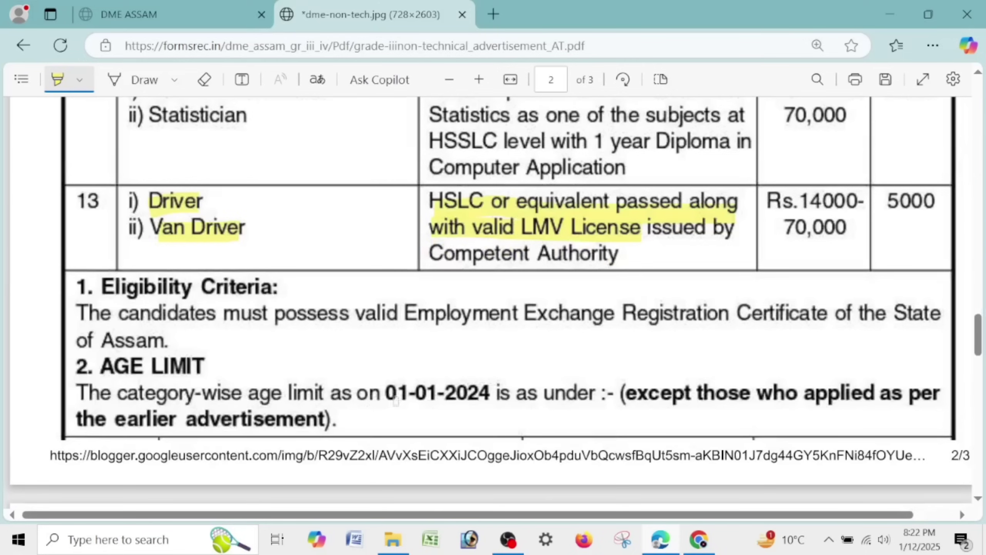
drag(387, 390, 501, 392)
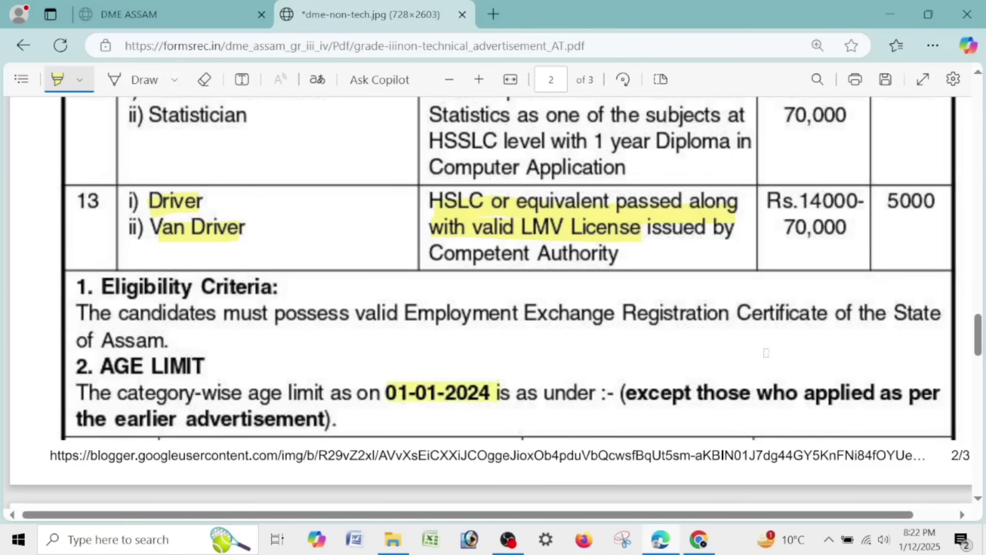
scroll(760, 351, down, 5)
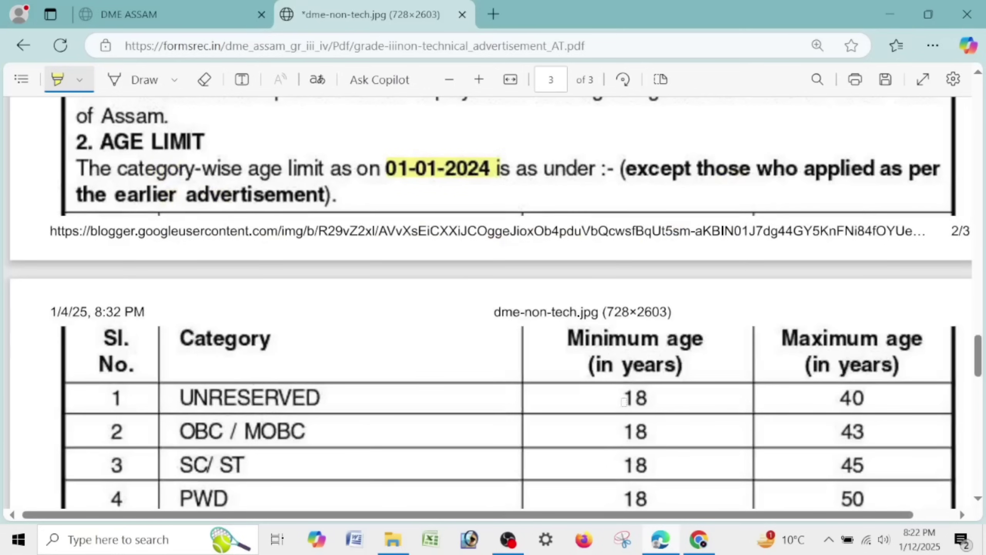
drag(624, 401, 691, 396)
scroll(693, 333, down, 5)
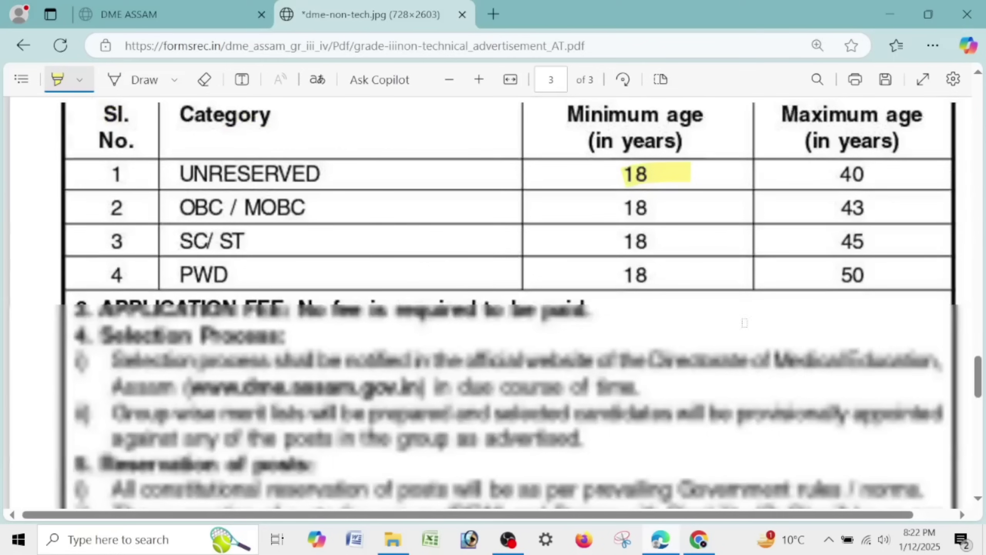
scroll(421, 295, down, 5)
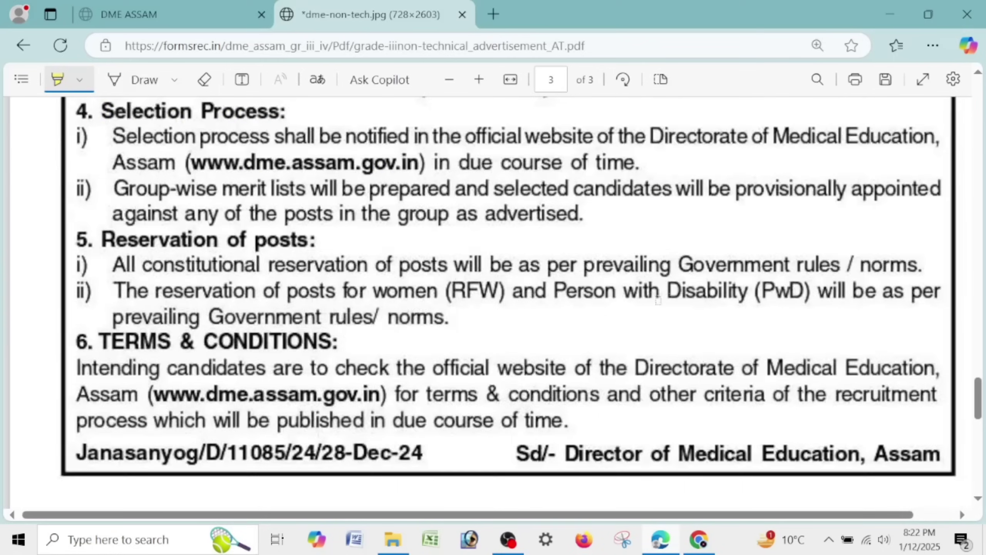
scroll(570, 279, up, 15)
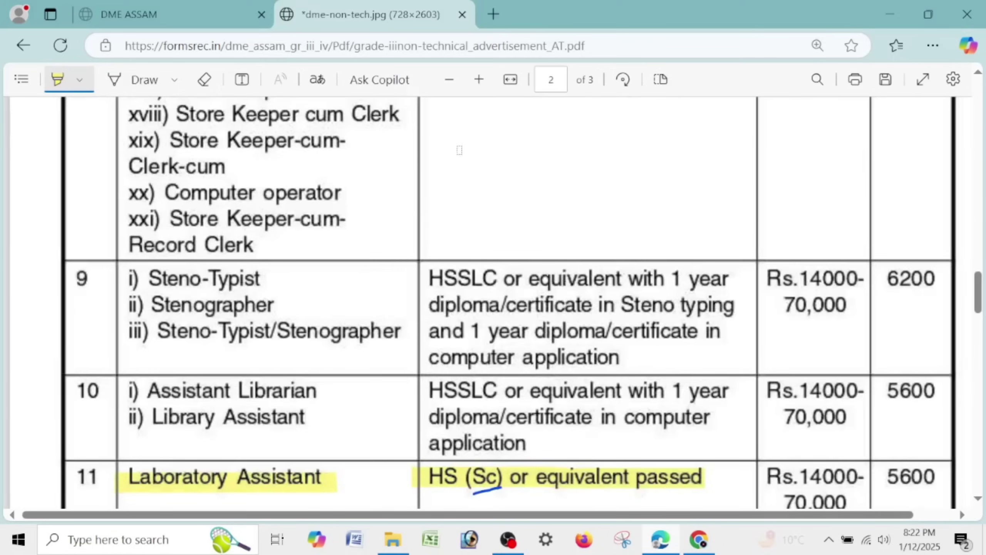
click(178, 6)
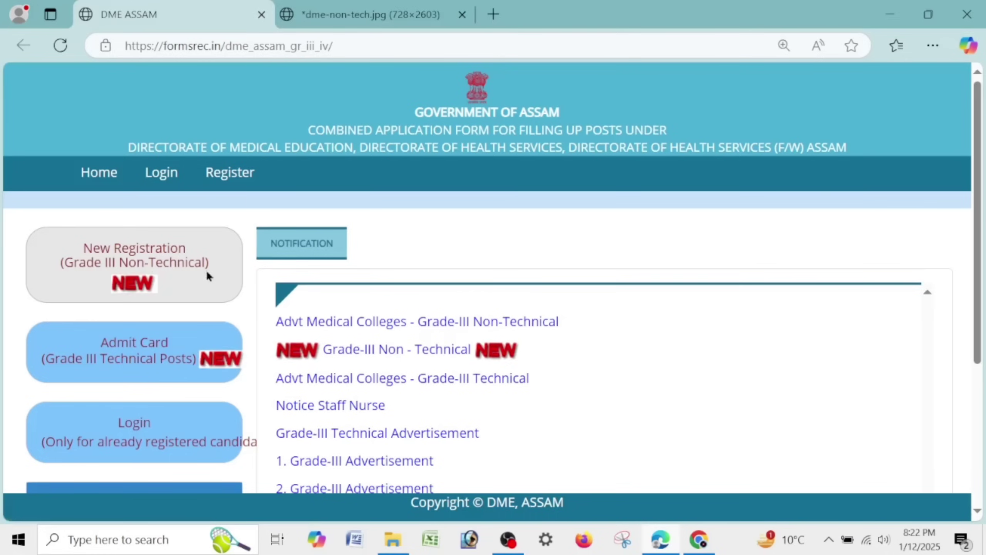
- Start a Grade III Non-Technical New Registration, note the 16/01/2025 closing date, and proceed with NEXT
click(207, 276)
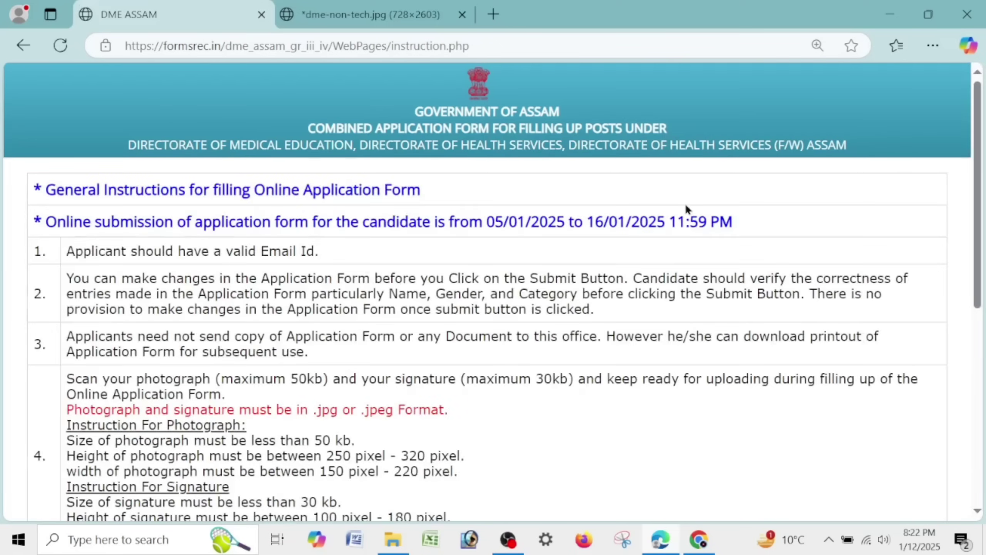
drag(587, 222, 736, 226)
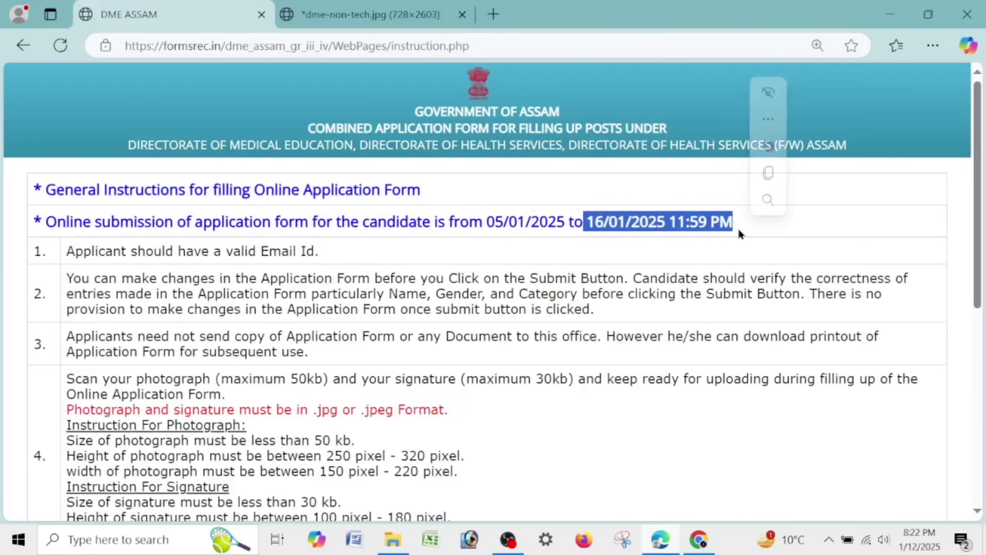
click(739, 255)
scroll(740, 254, down, 10)
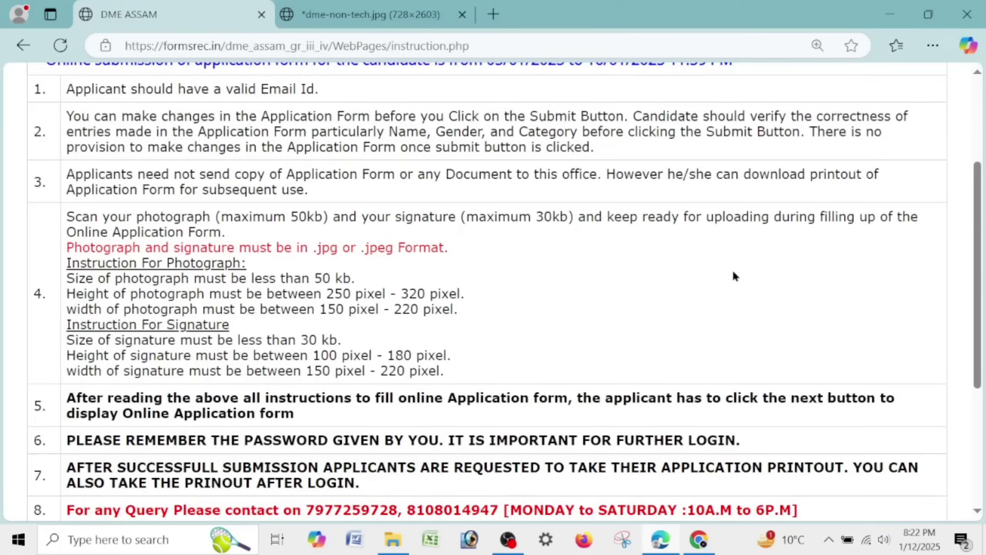
click(488, 480)
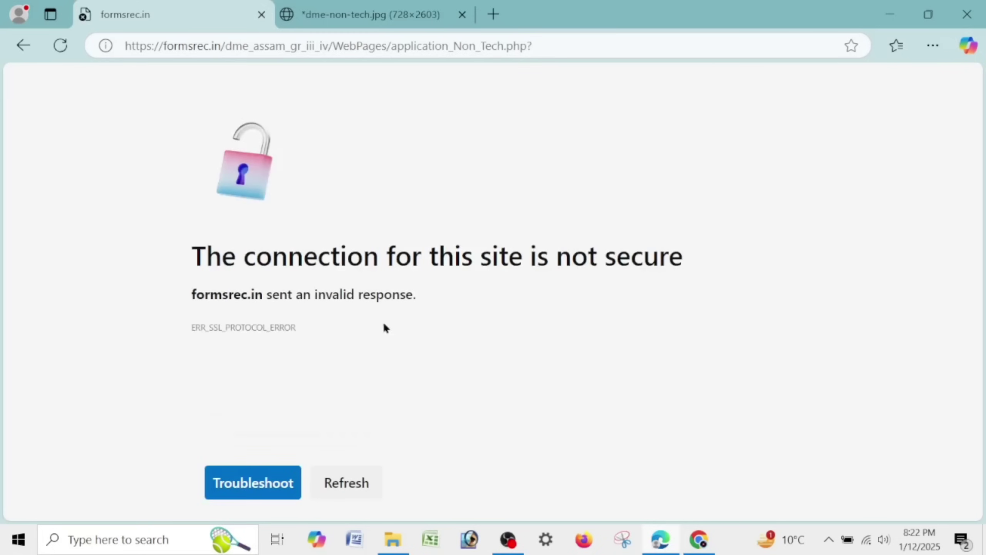
- Reload the application form after the connection error, zoom to 125% and place the cursor in Full Name
click(346, 483)
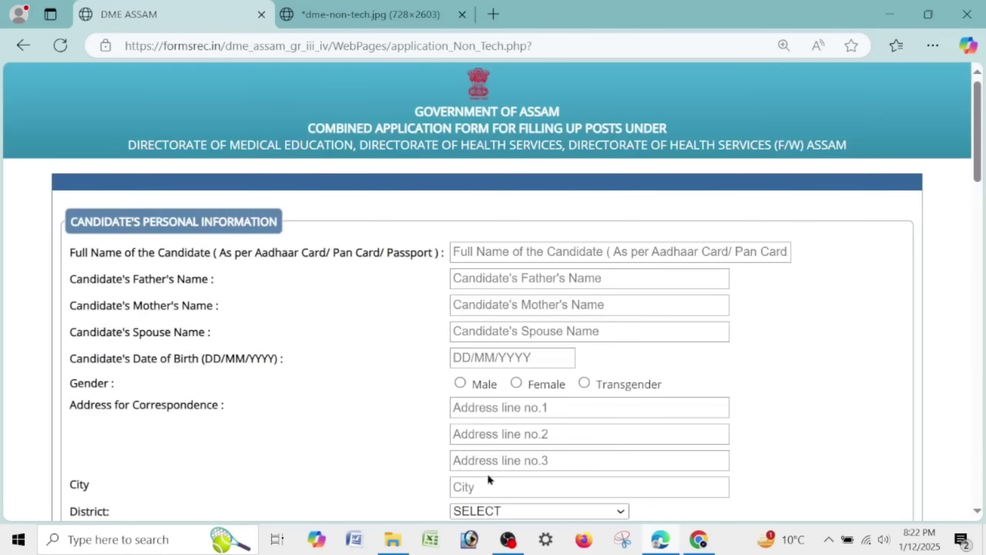
key(ctrl+plus)
key(ctrl+plus)
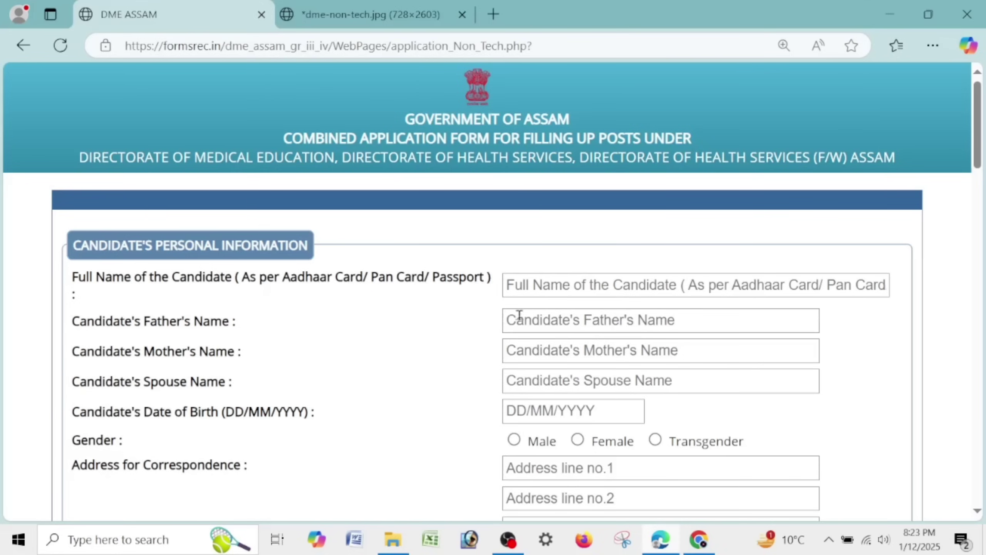
click(540, 293)
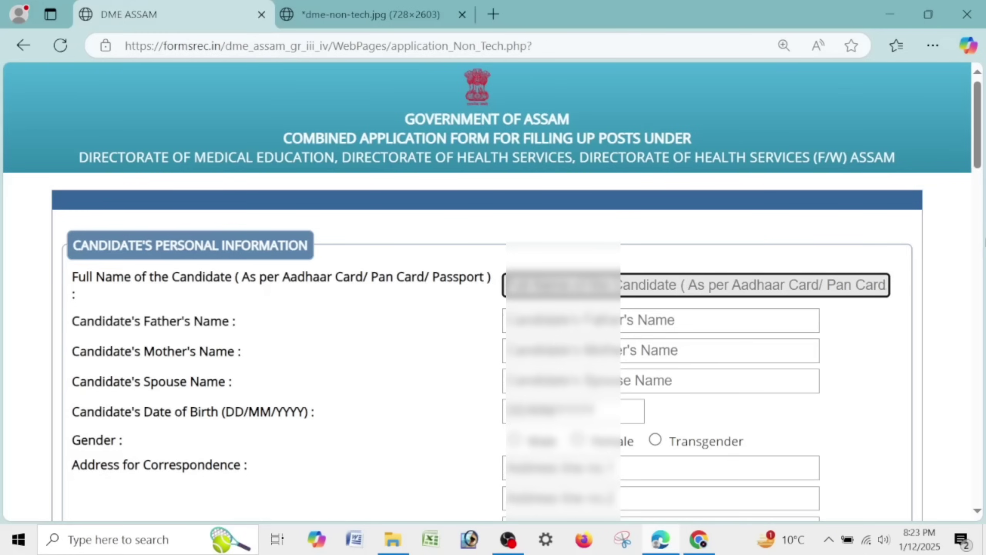
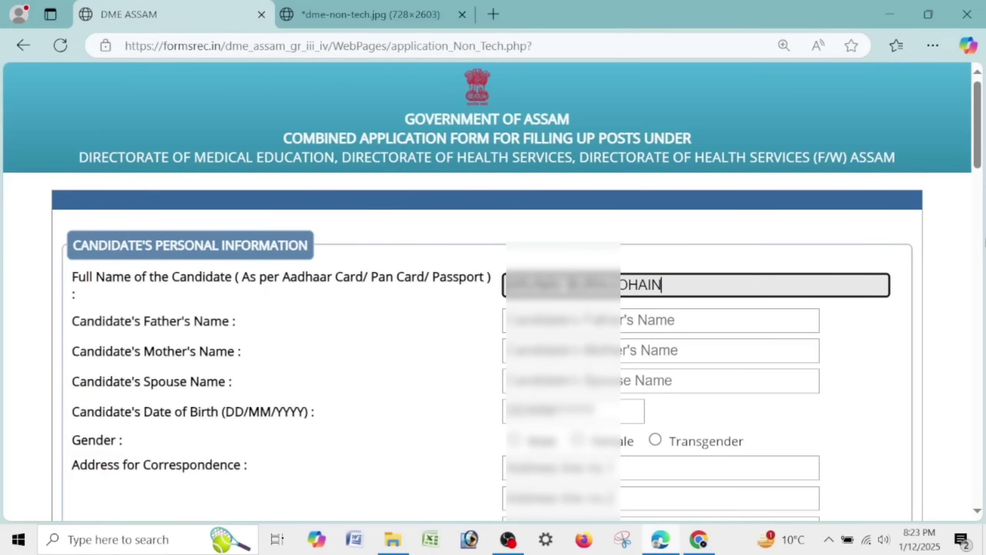
- Enter the candidate's full name and the father's name, copying the surname from the full name
key(Tab)
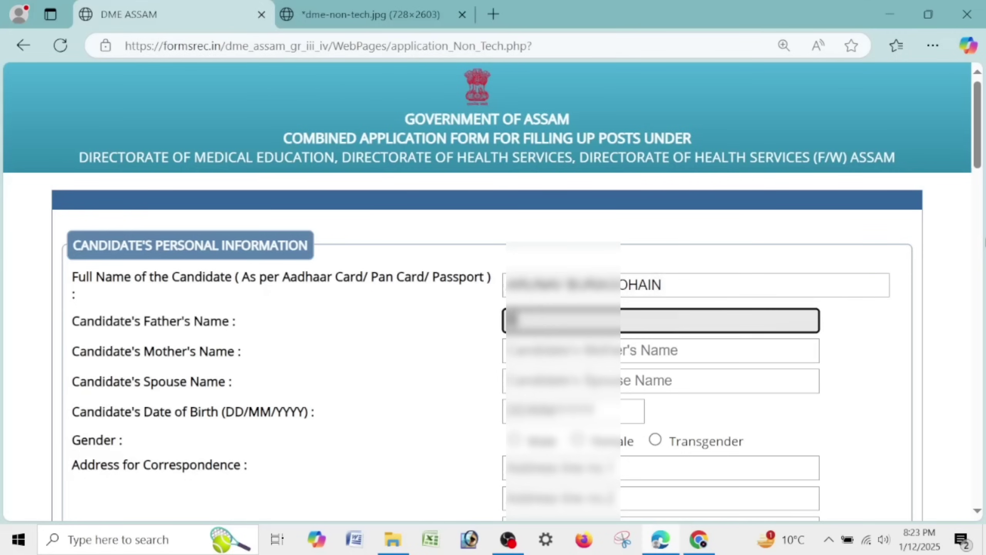
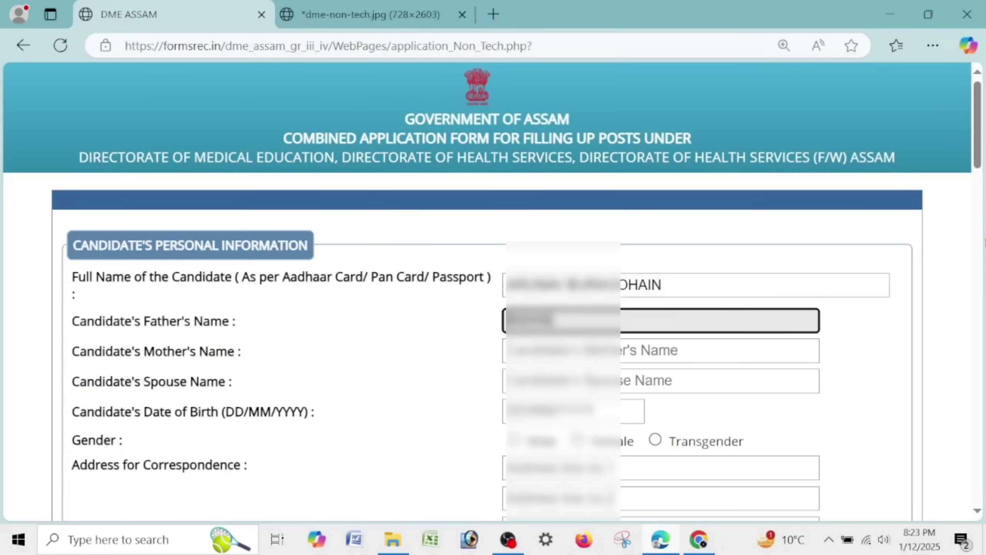
click(693, 283)
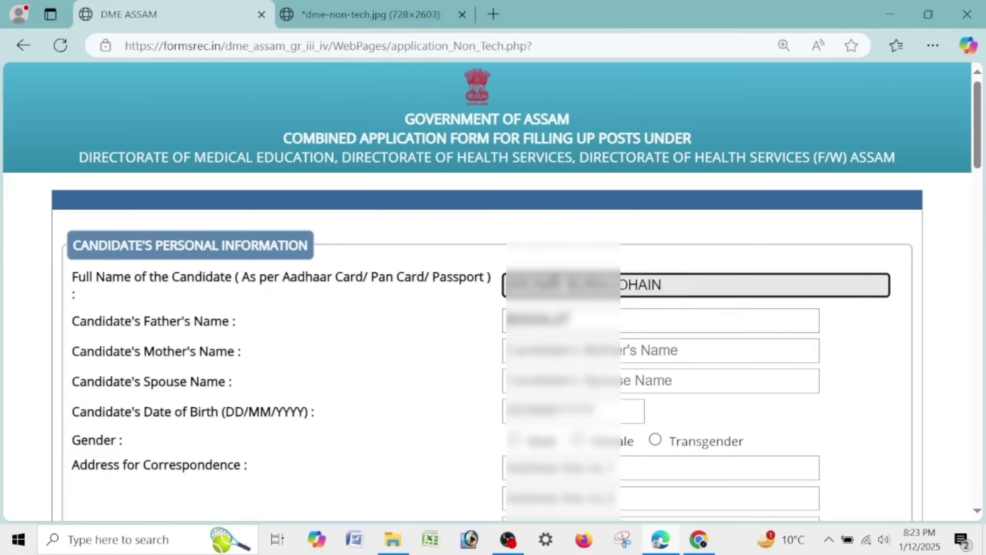
drag(568, 285, 707, 286)
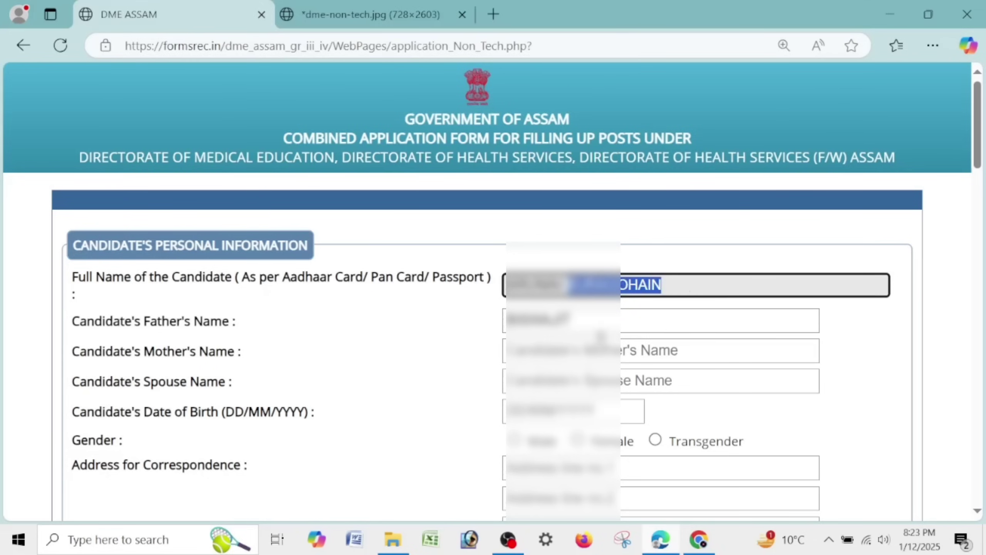
key(ctrl+c)
click(589, 321)
key(ctrl+v)
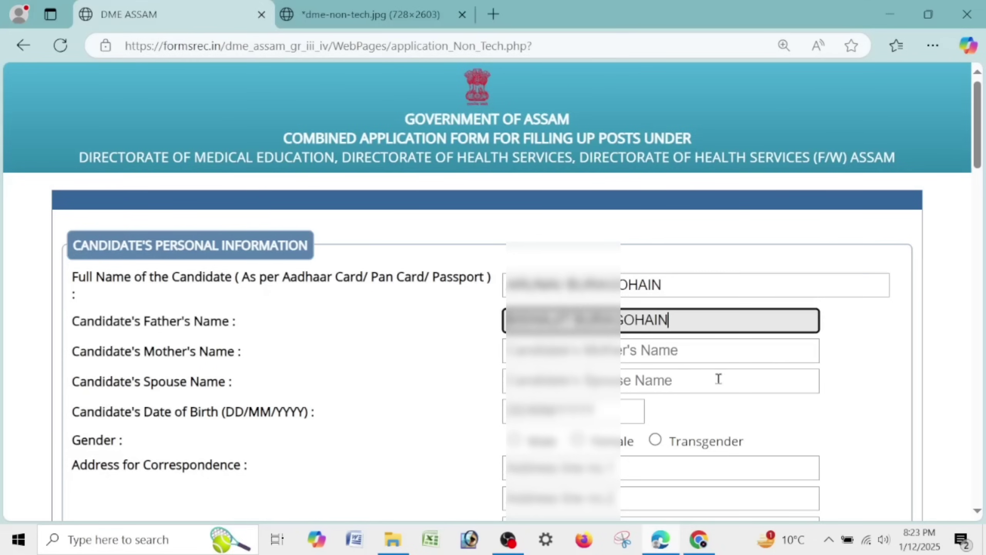
- Enter the mother's name with the pasted surname and type NIL as the spouse name
click(683, 356)
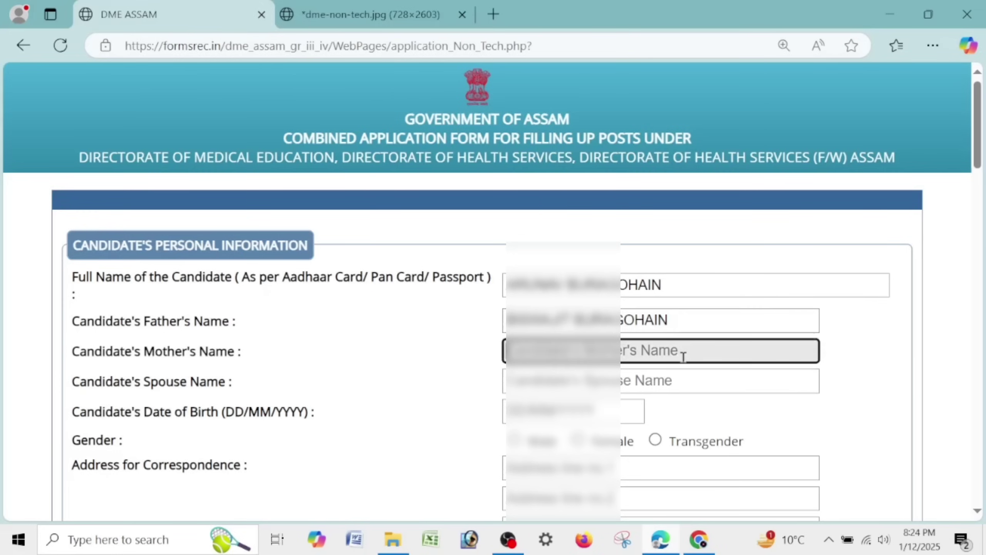
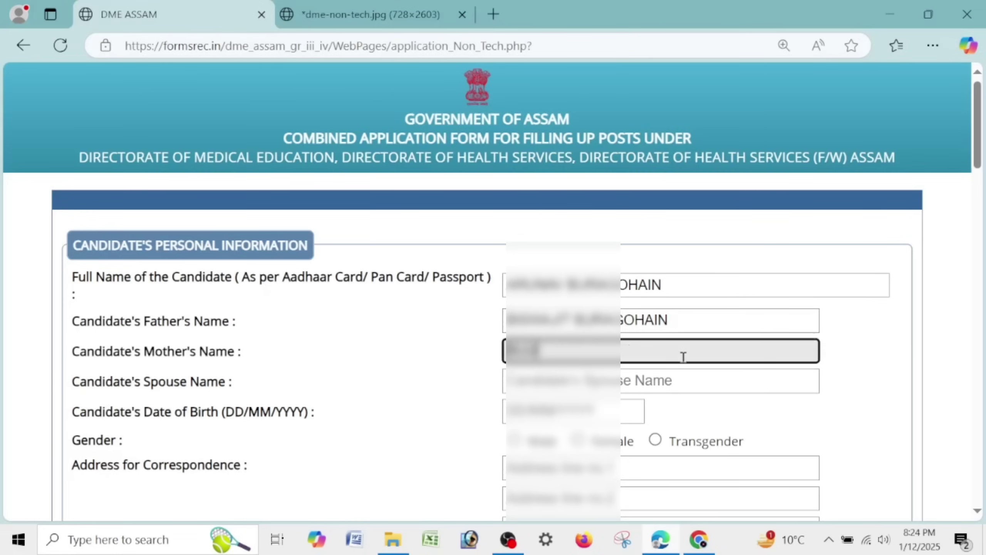
key(ctrl+v)
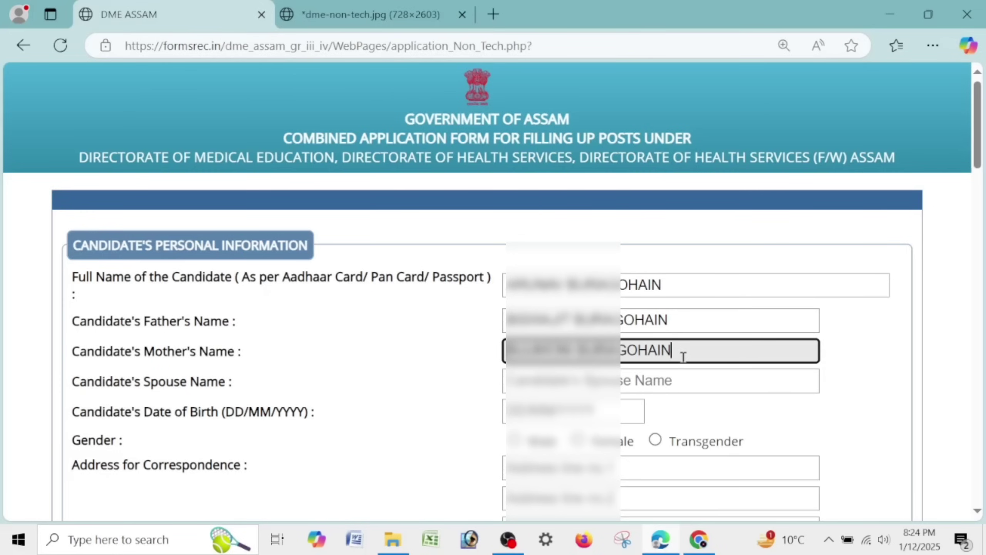
click(664, 373)
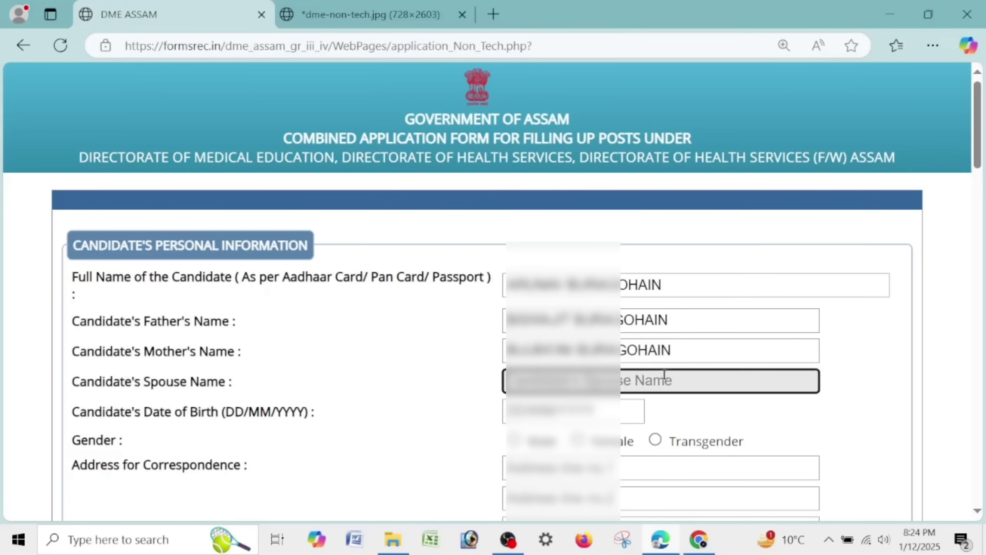
text(NIL)
click(621, 413)
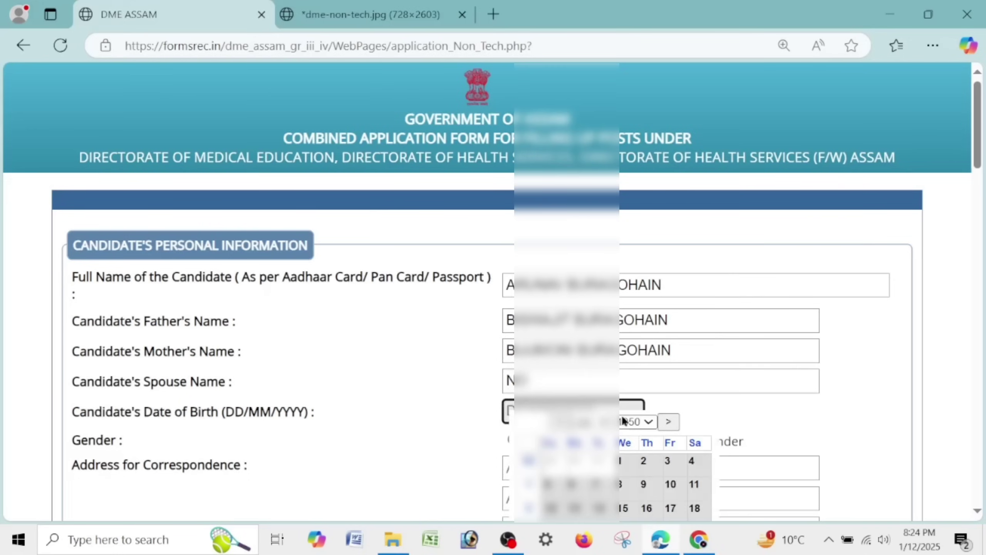
- Pick a 2002 date of birth (year, month and day) in the date picker and select Male gender
scroll(683, 322, down, 5)
click(644, 198)
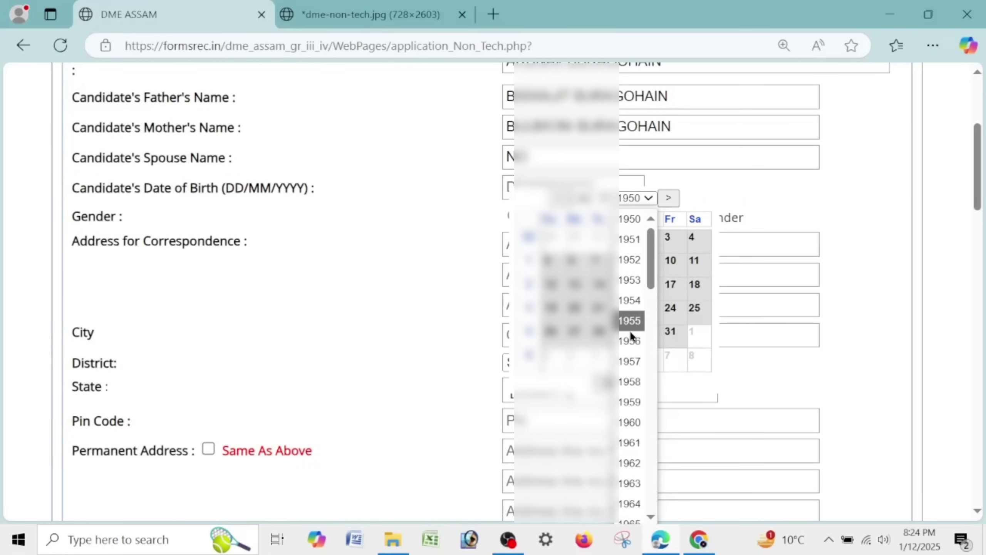
scroll(629, 330, down, 18)
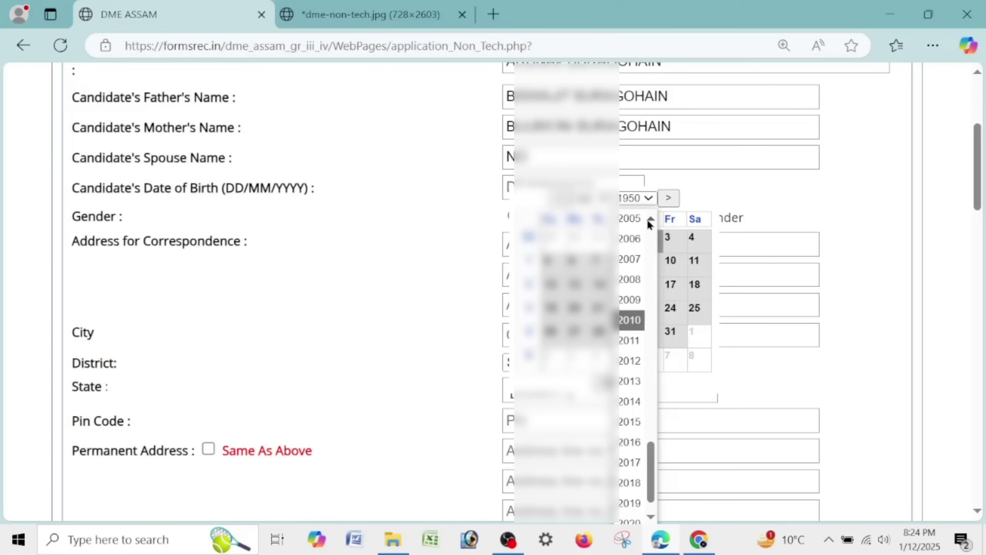
scroll(636, 229, up, 2)
click(630, 259)
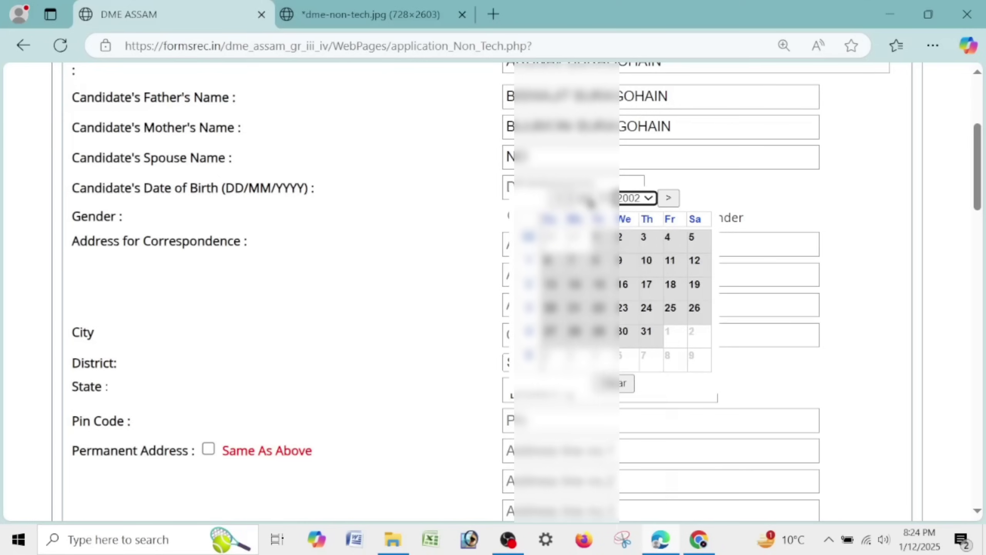
click(589, 200)
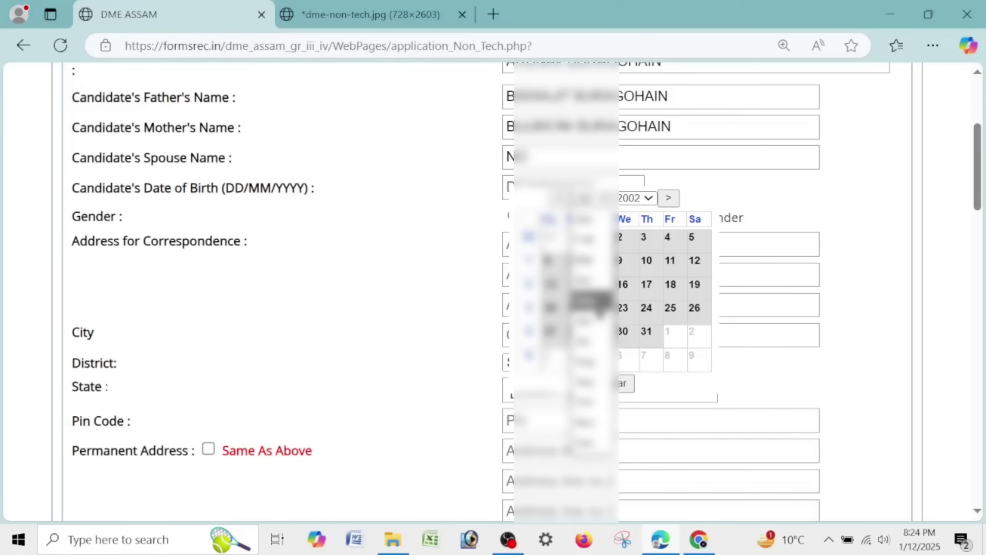
click(591, 341)
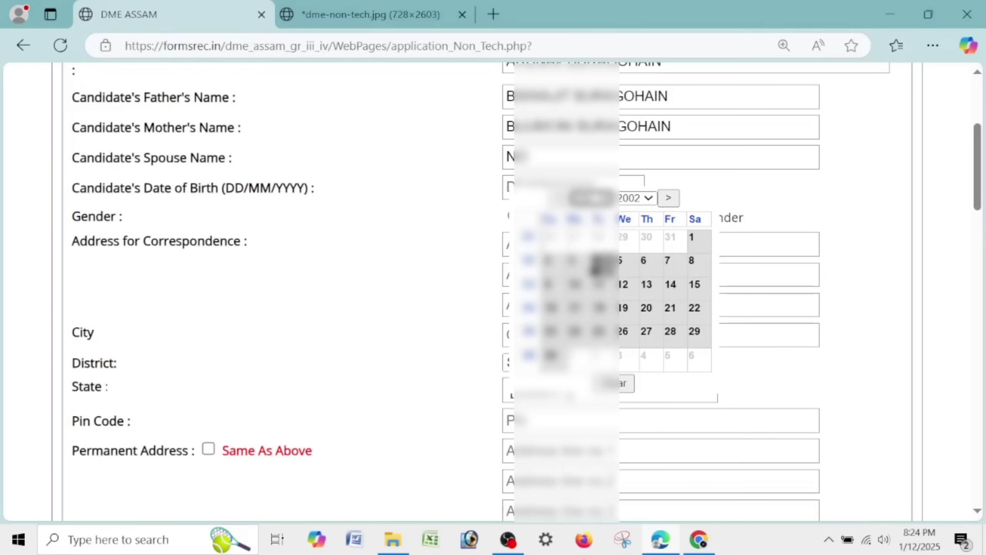
click(575, 264)
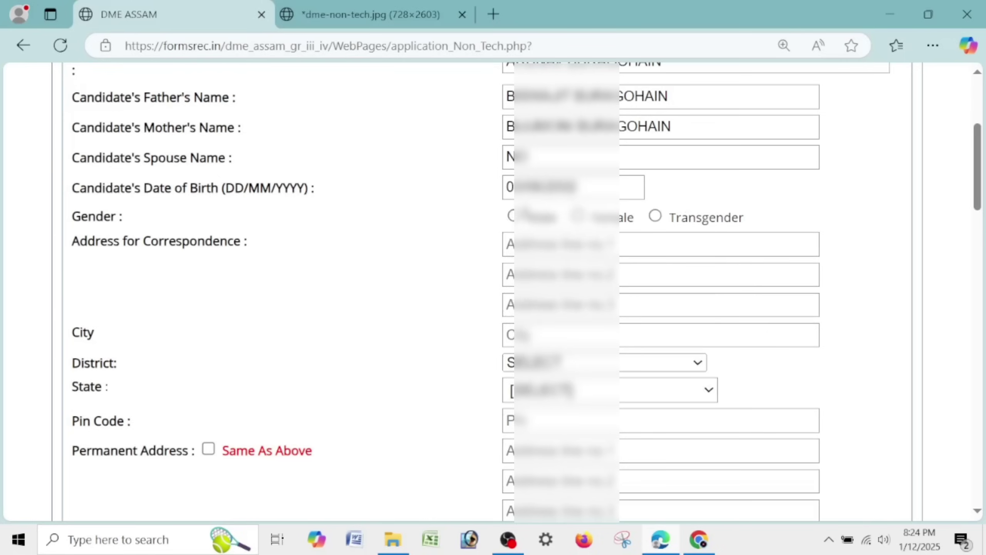
click(513, 216)
click(527, 242)
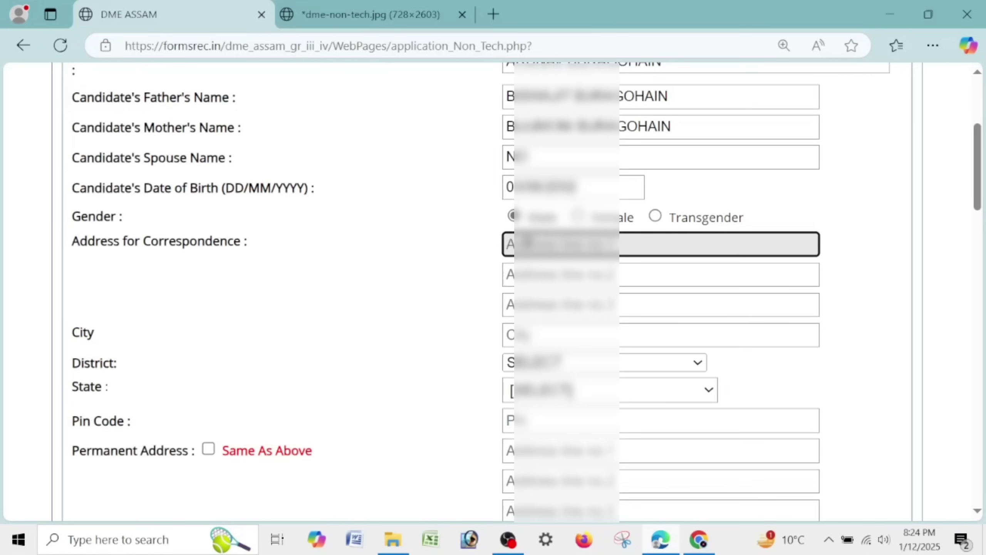
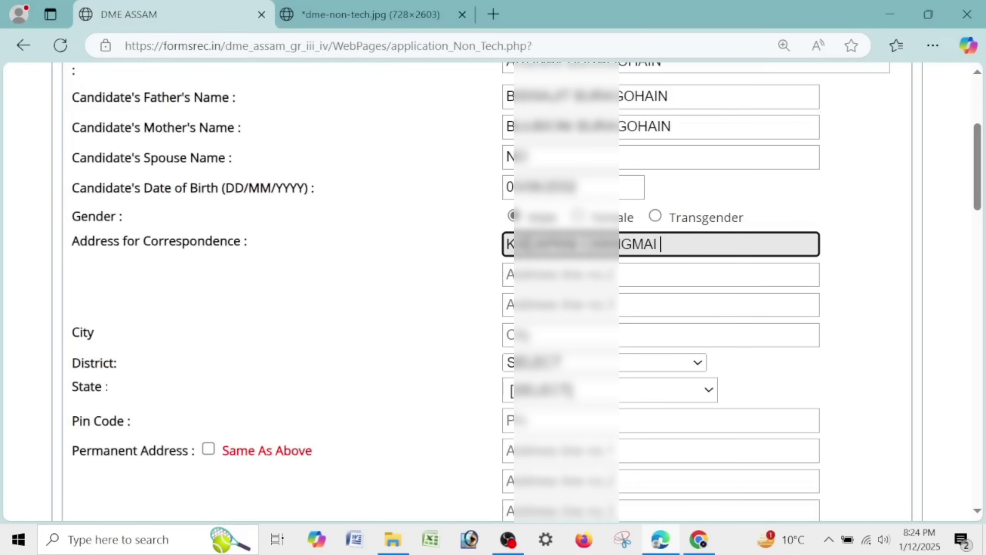
- Fill in the three correspondence address lines and the city
key(Tab)
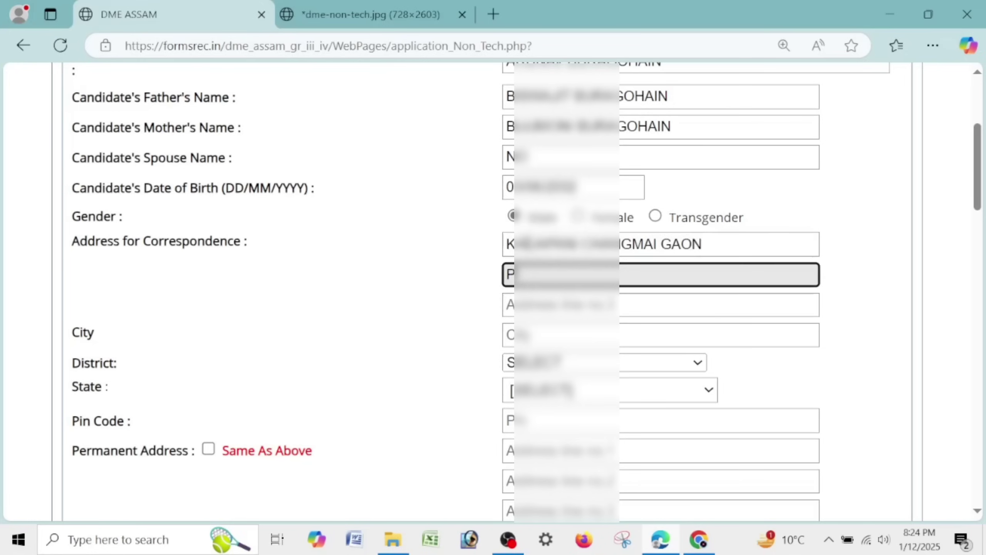
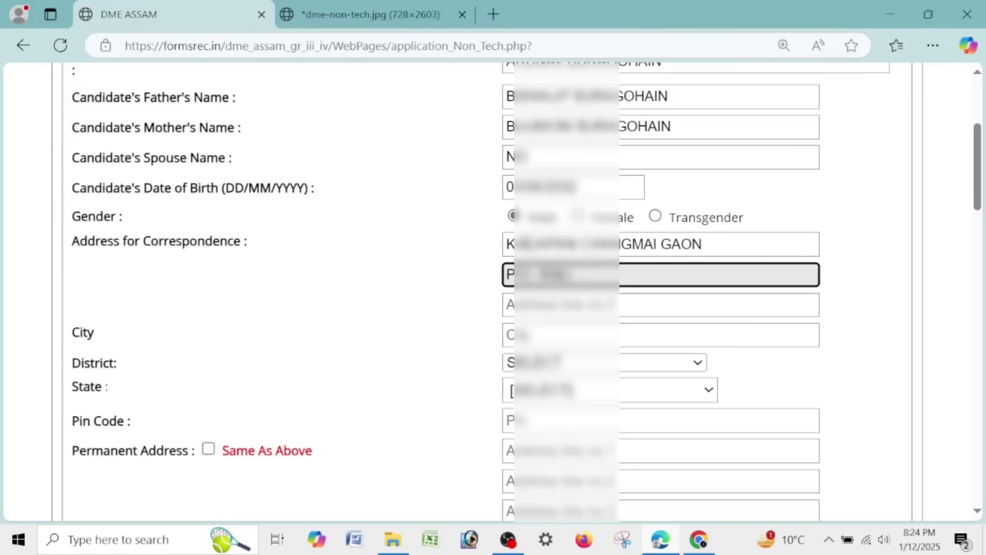
key(Tab)
text(P)
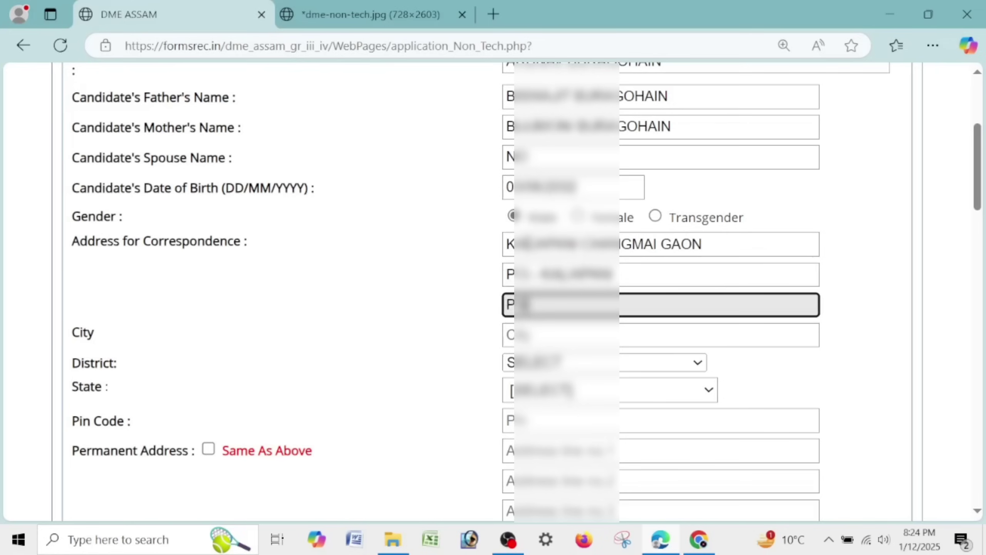
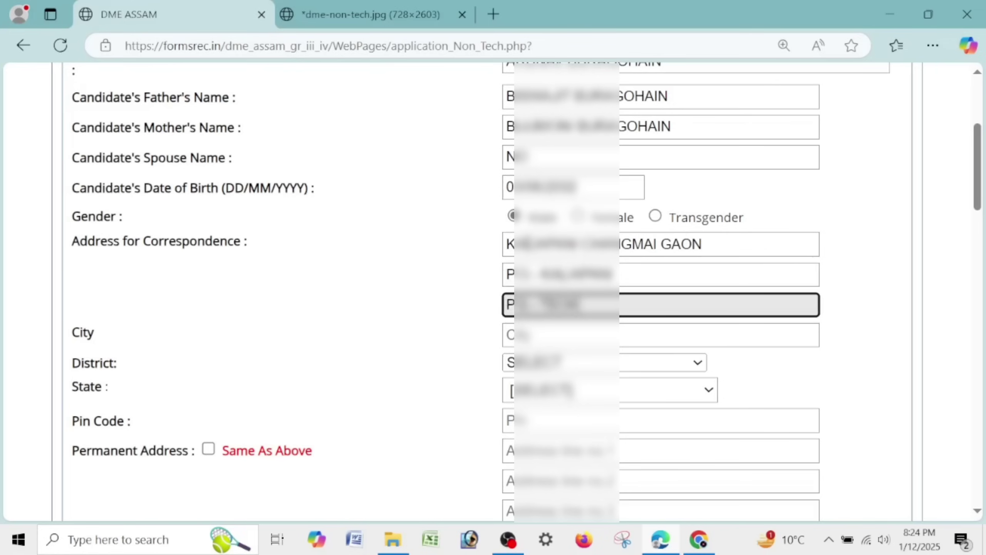
key(Tab)
text(JORHAT)
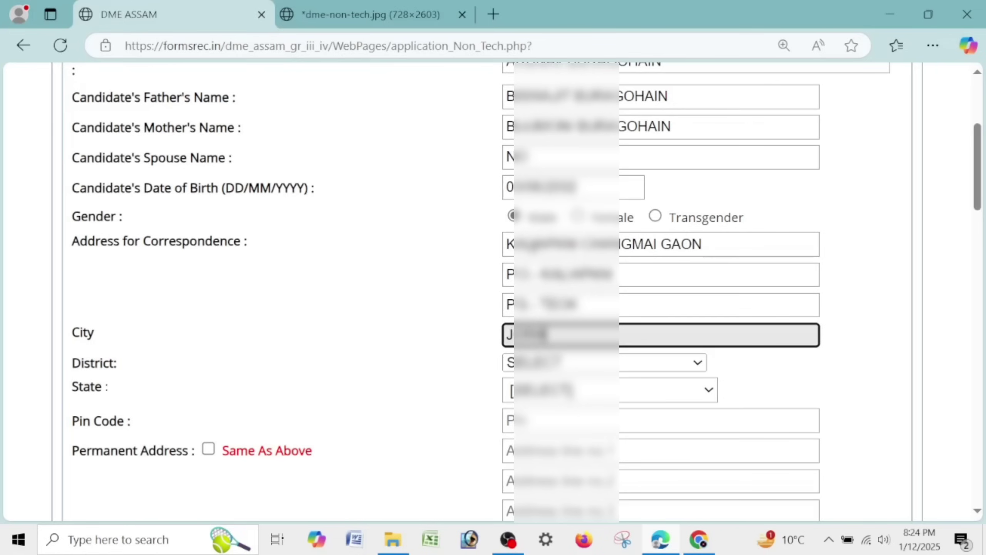
- Choose the district, set the state to Assam, and enter the pin code
click(553, 363)
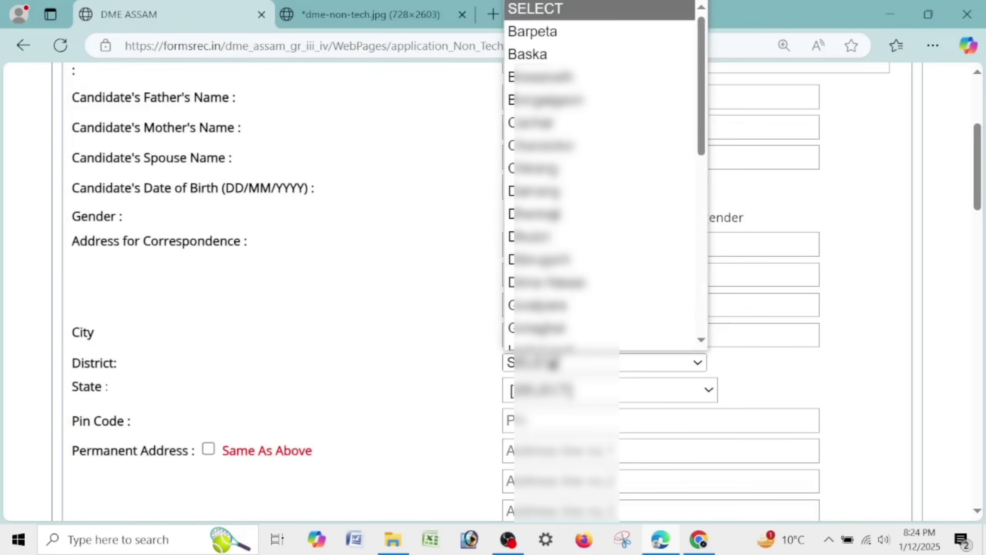
key(j)
click(578, 345)
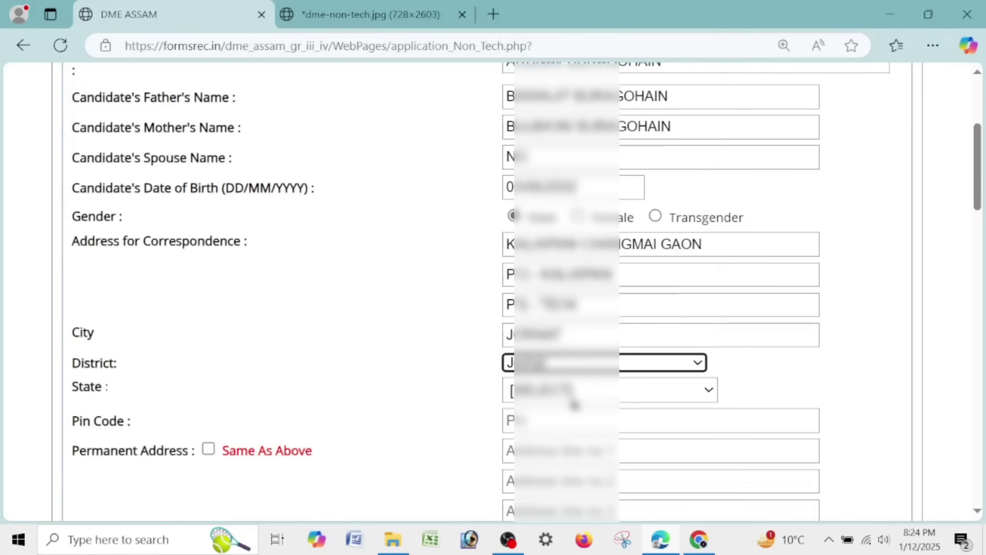
click(572, 390)
click(562, 91)
click(569, 440)
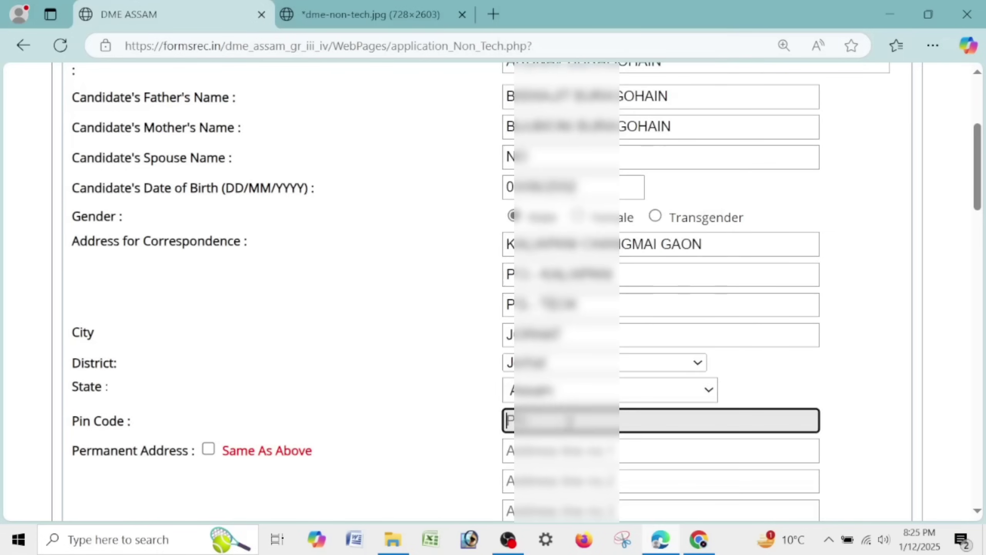
text(785)
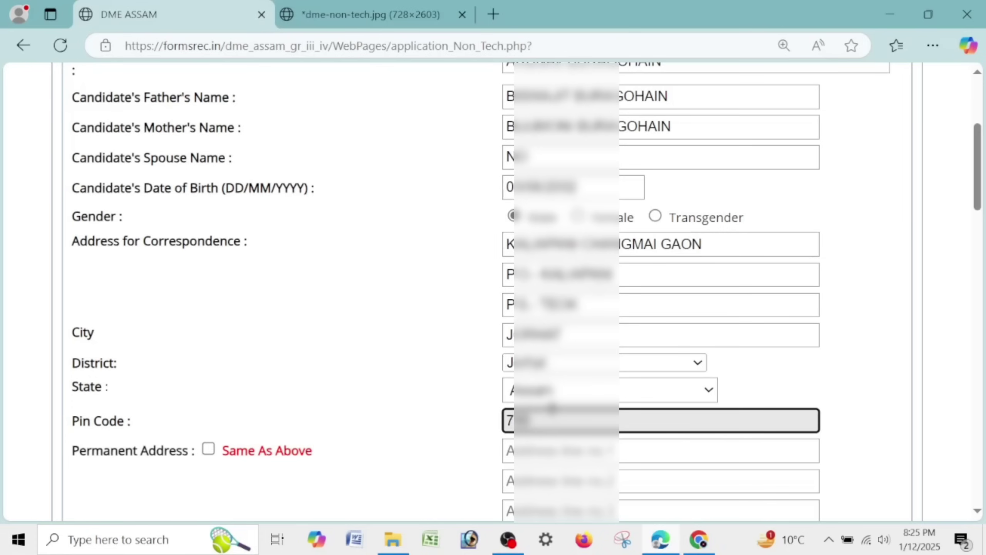
text(112)
- Reuse the correspondence address as the permanent address and enter the candidate's mobile number
click(209, 448)
scroll(274, 406, down, 10)
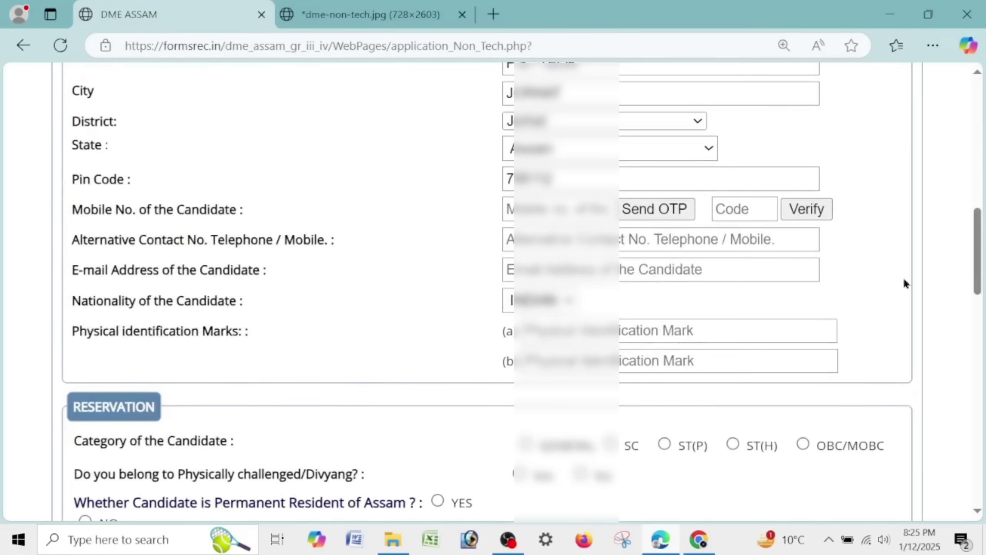
drag(979, 258, 983, 274)
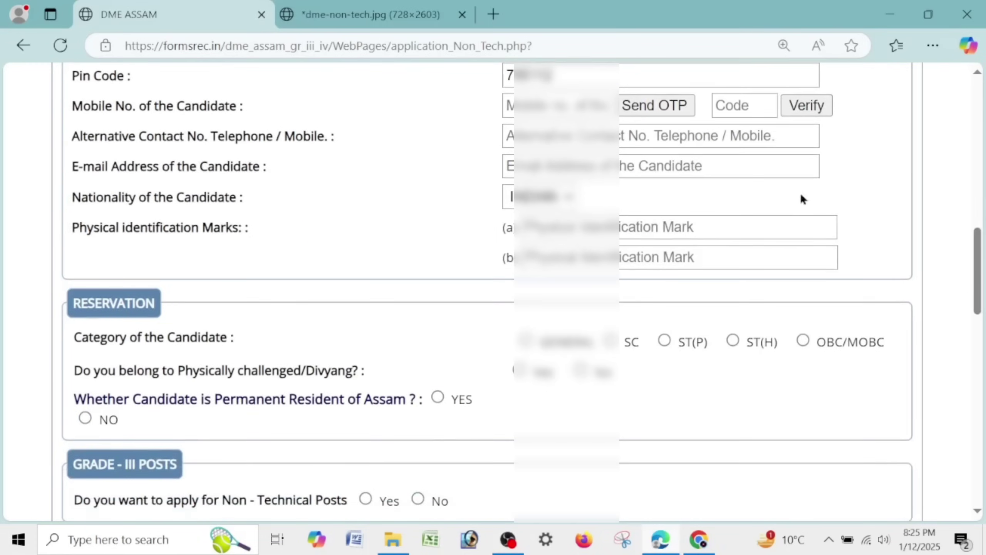
click(559, 108)
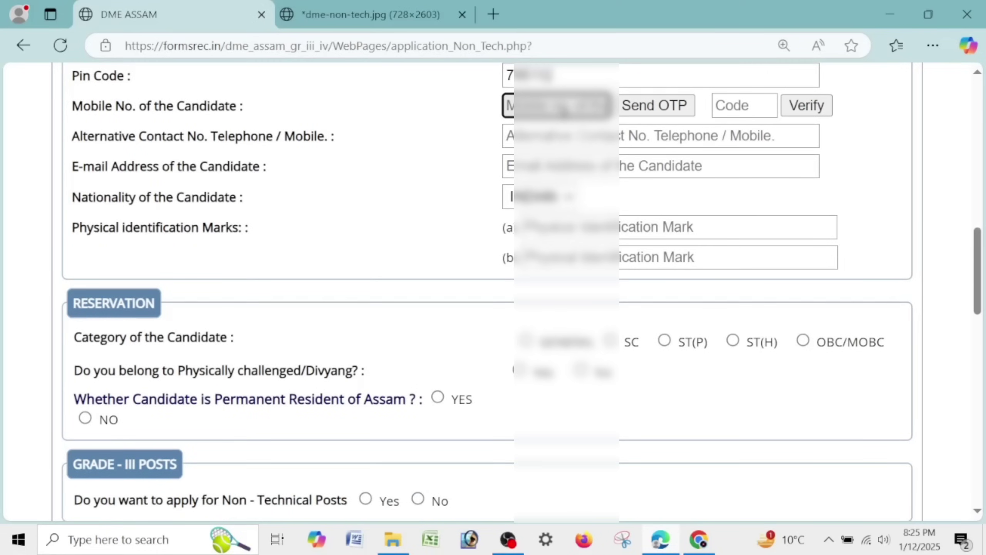
text(9)
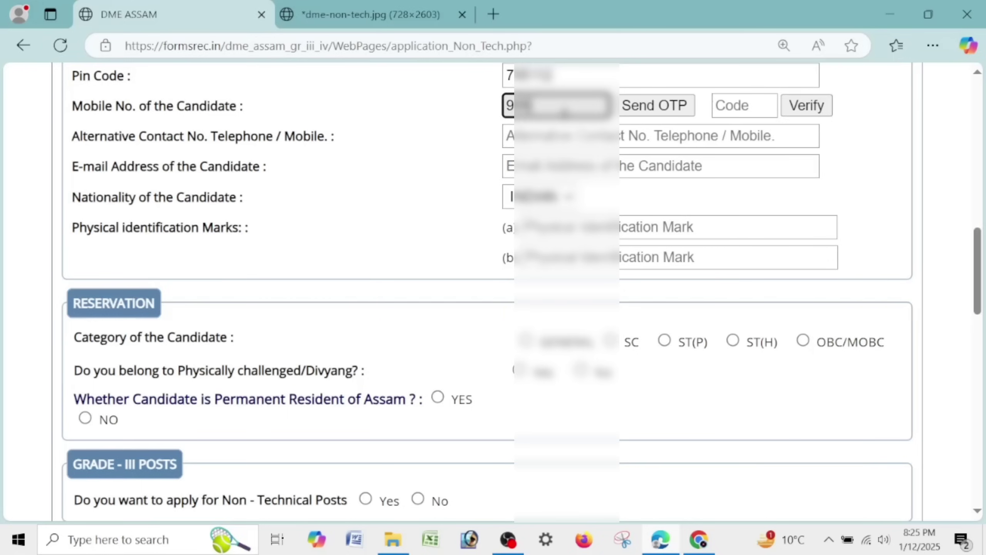
text(******)
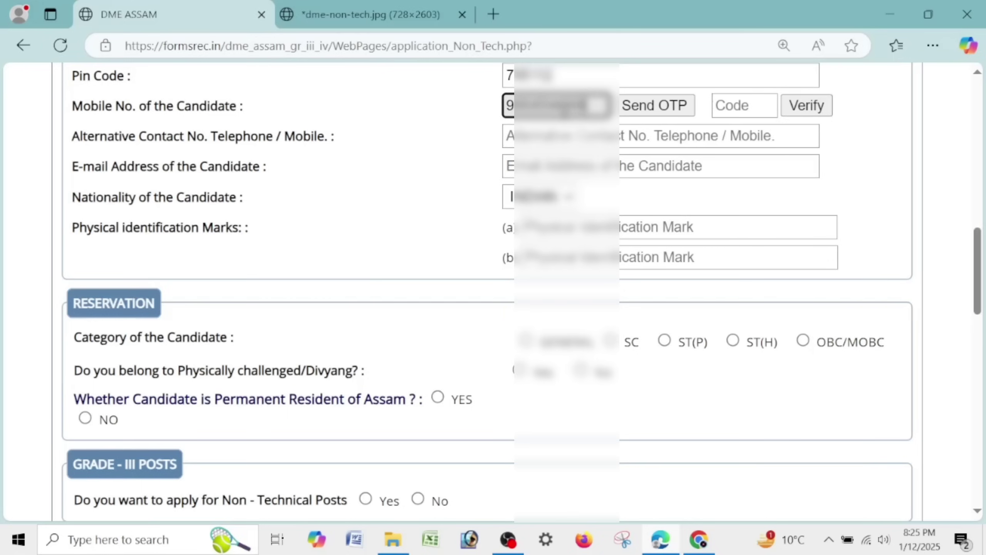
- Request an OTP for the mobile number and enter the received four-digit code
click(666, 109)
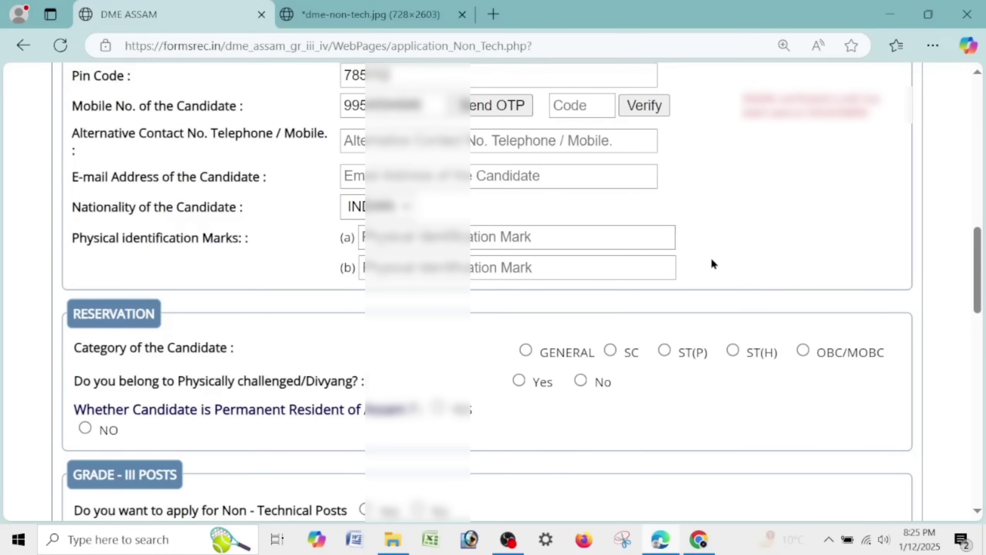
click(578, 105)
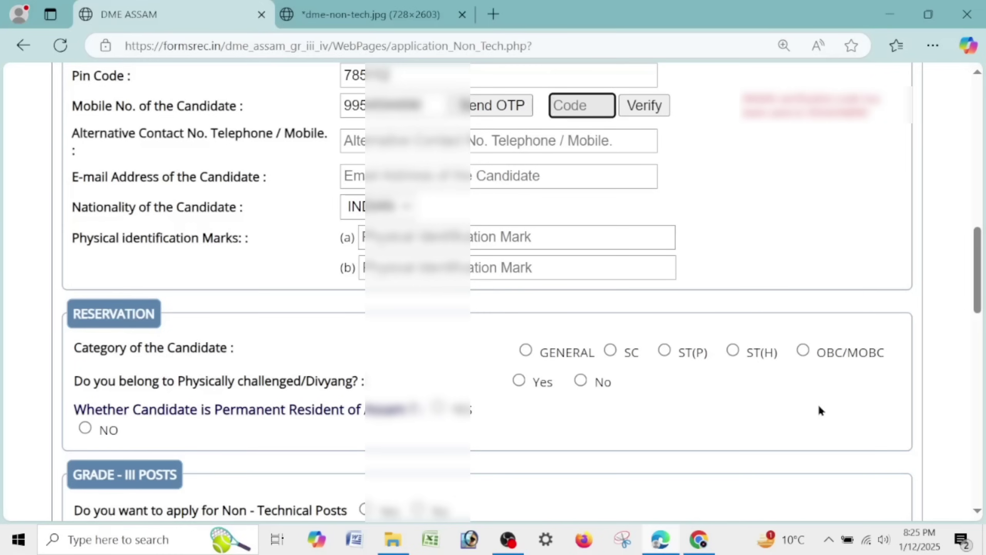
text(••••)
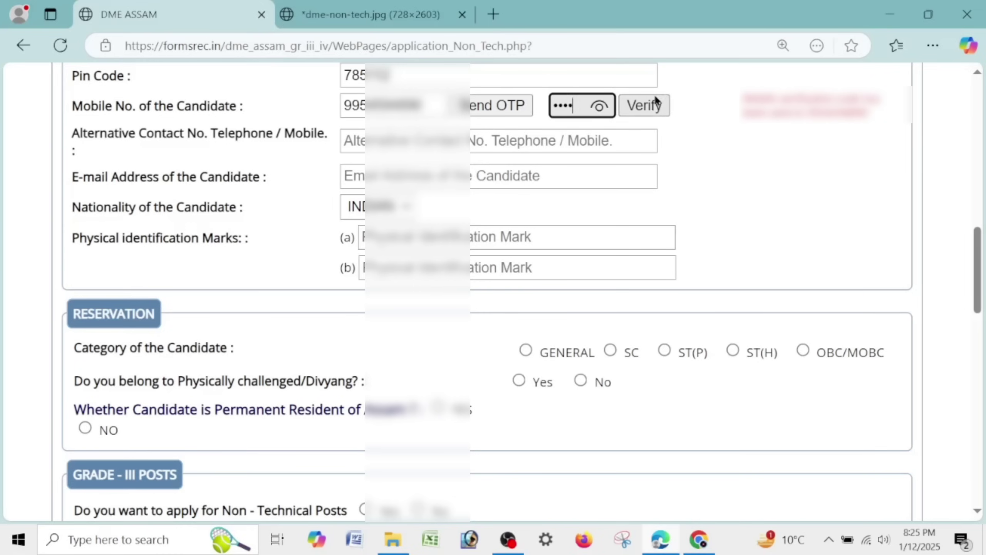
click(606, 138)
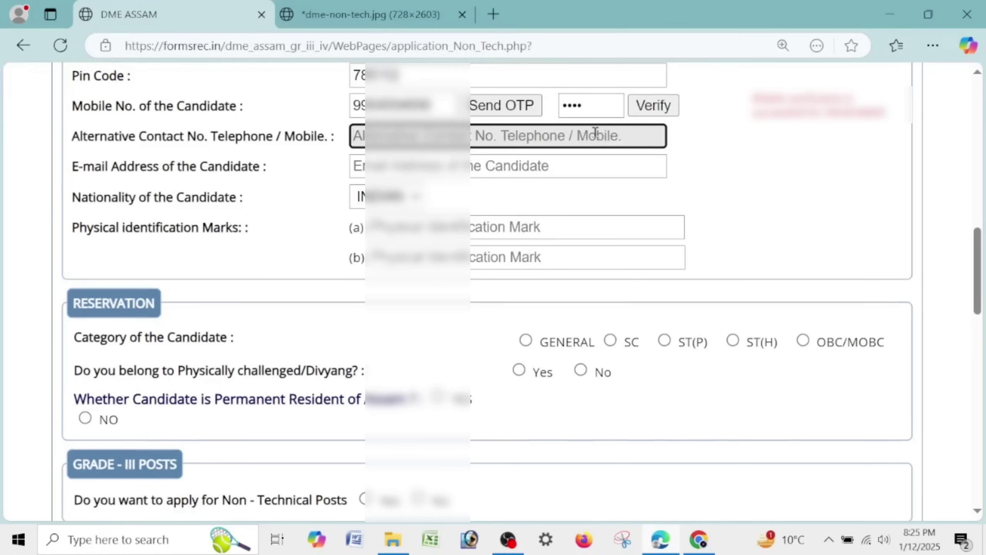
- Enter the alternative contact number and the candidate's e-mail address
text(7)
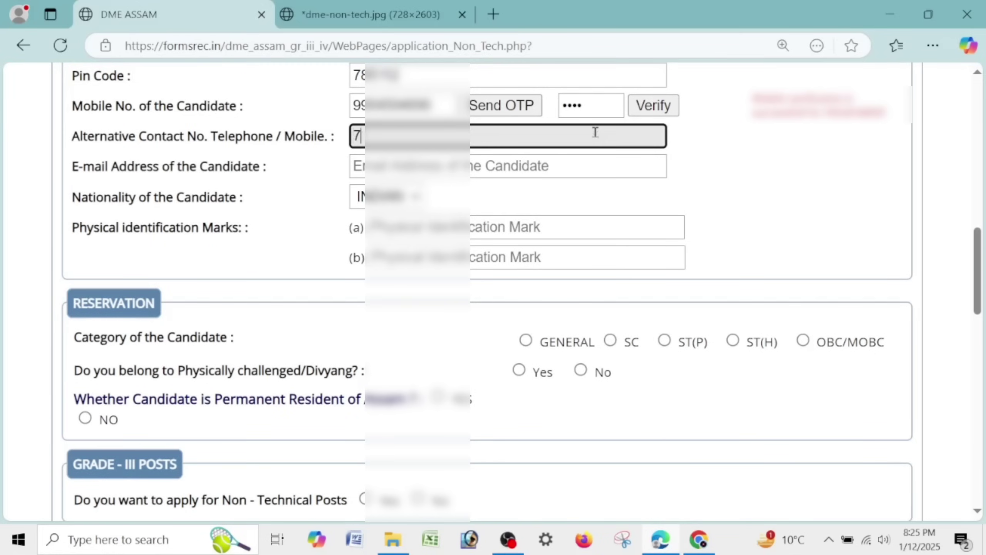
text(0•••••)
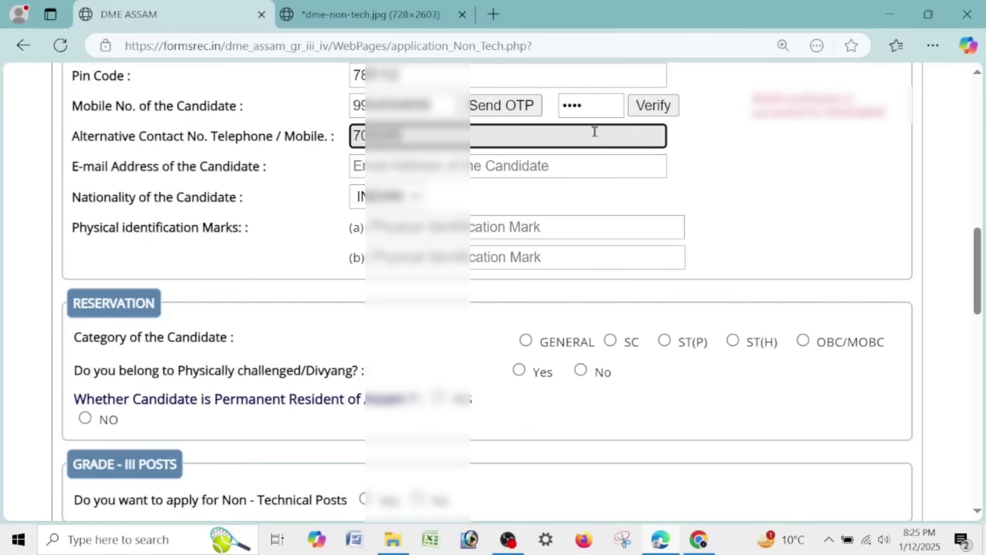
click(525, 171)
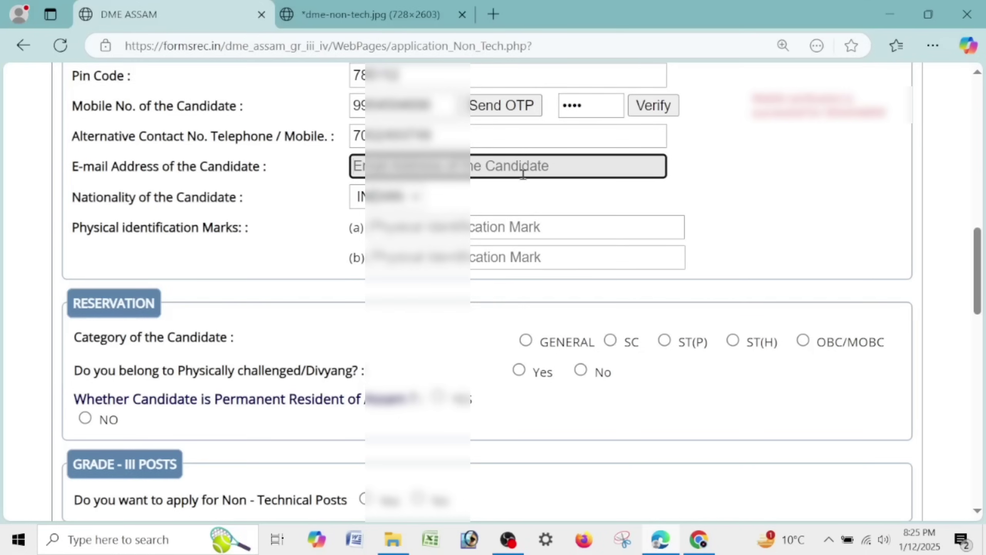
text(ar)
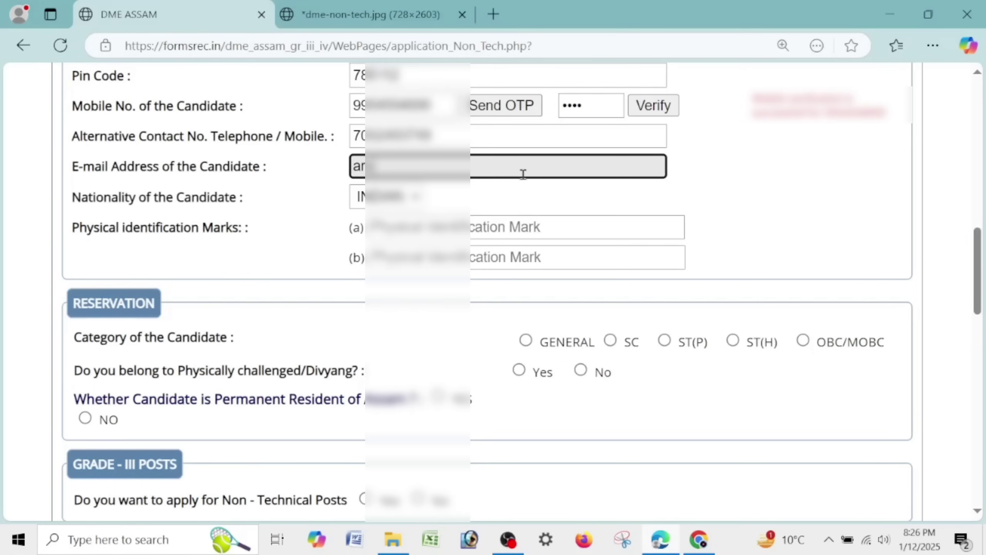
text(••••••••)
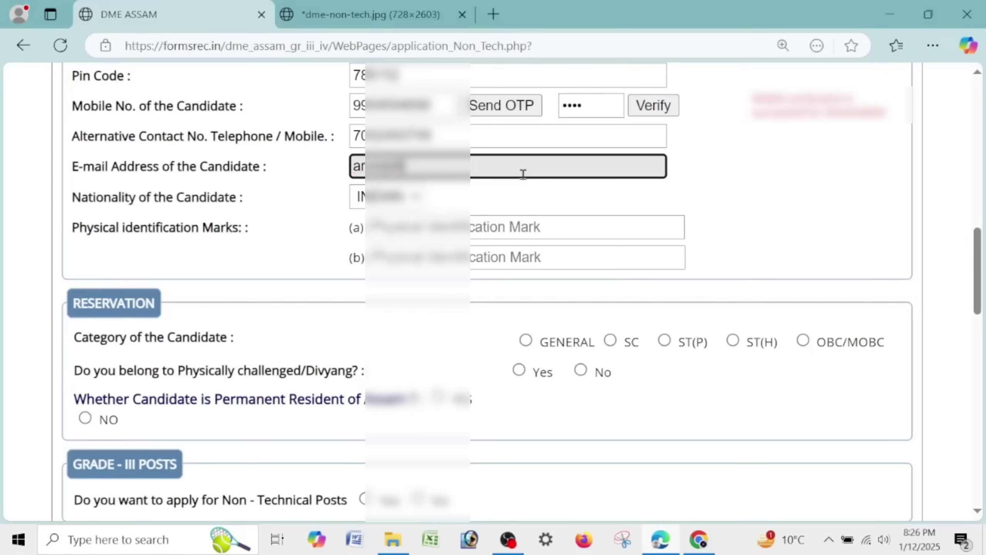
text(•••••••••)
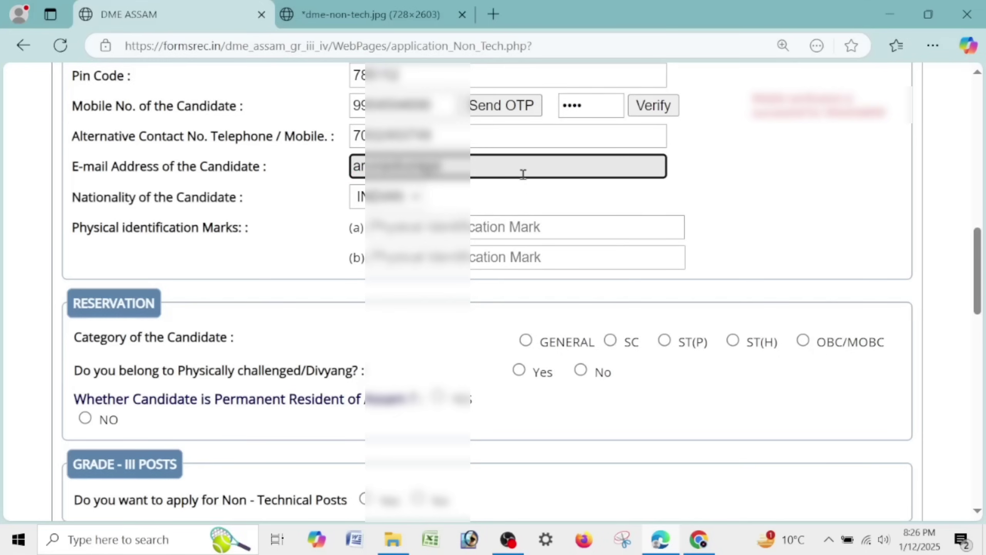
text(•)
text(18)
text(@gmai)
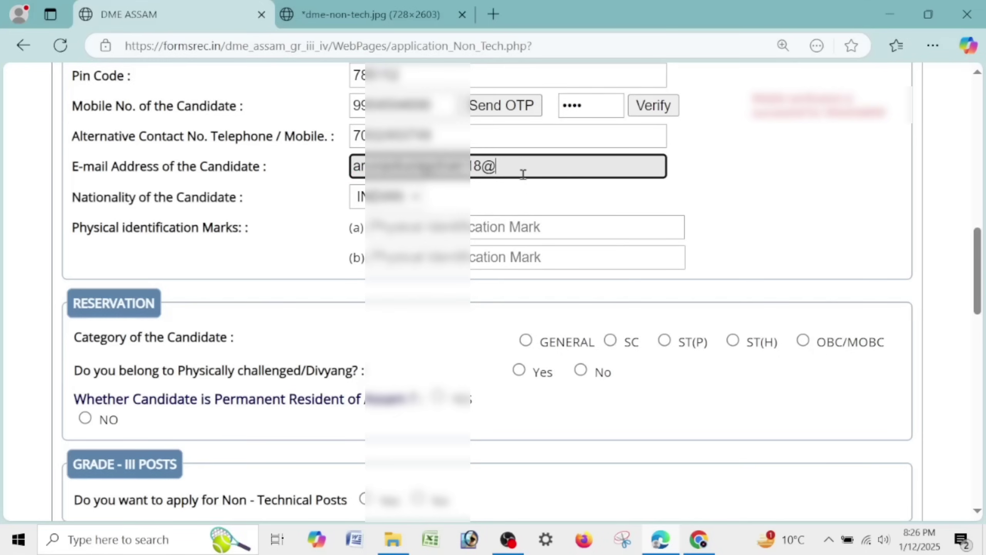
text(om)
- Fill both physical identification marks (a) and (b) with NO
key(Tab)
key(Tab)
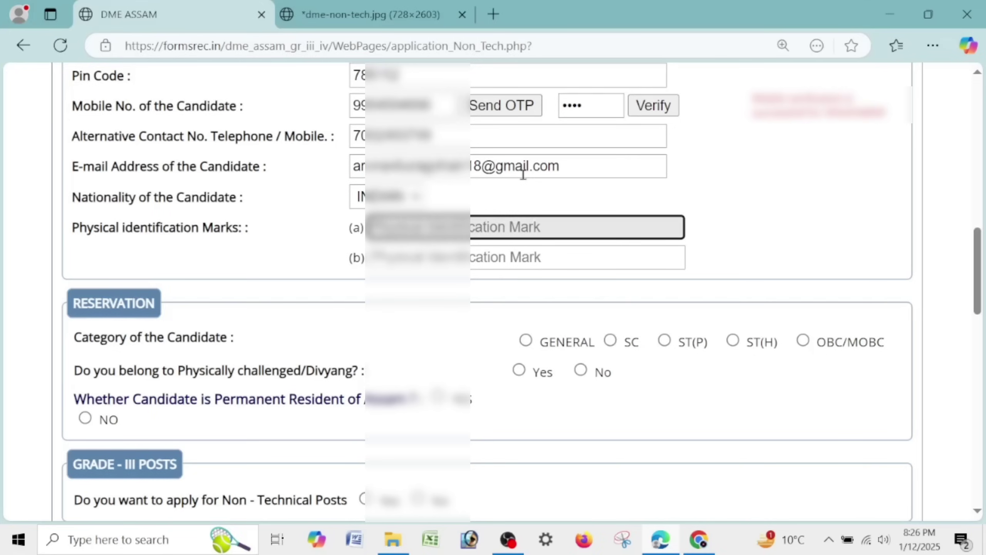
text(NO)
key(Tab)
text(NO)
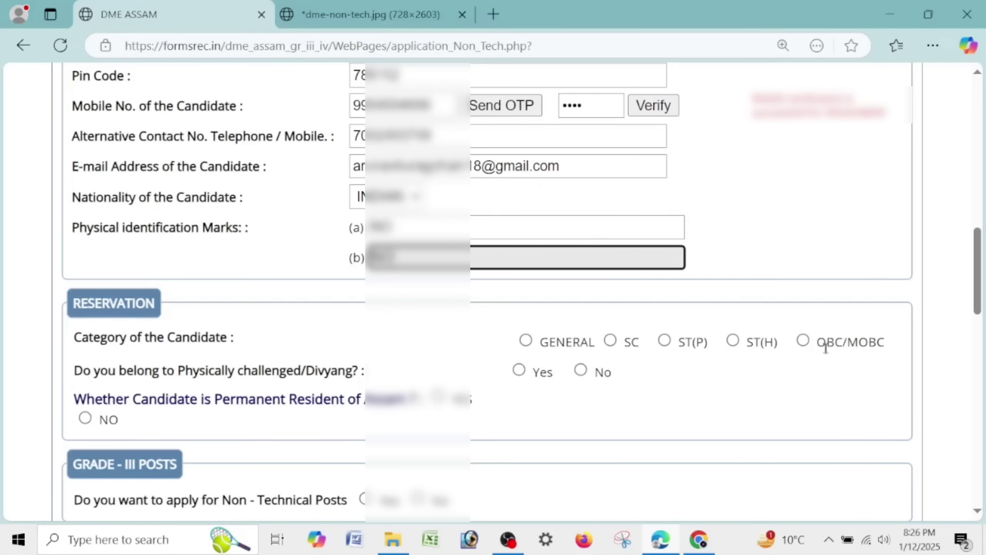
- Set the candidate's category to OBC/MOBC and verify the entered mobile code
click(801, 341)
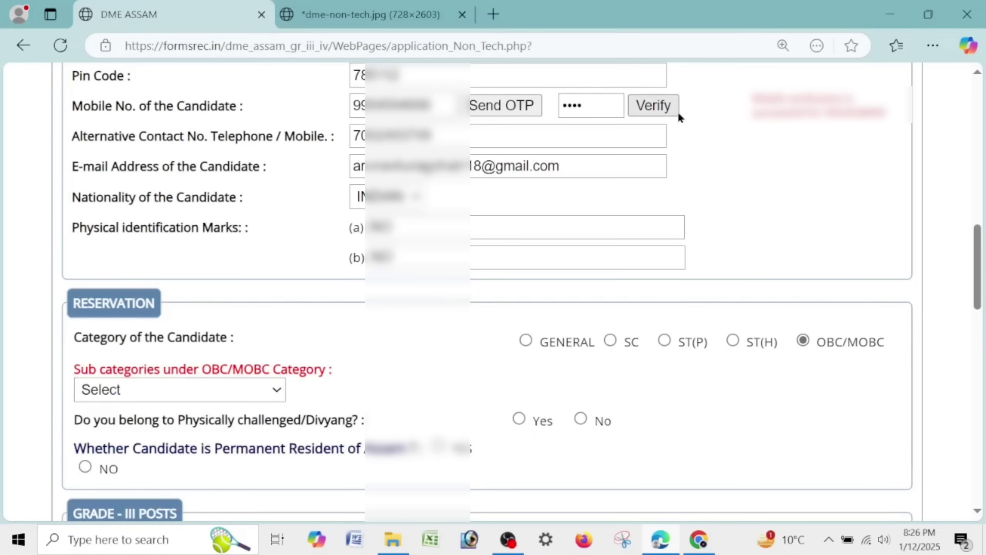
click(668, 104)
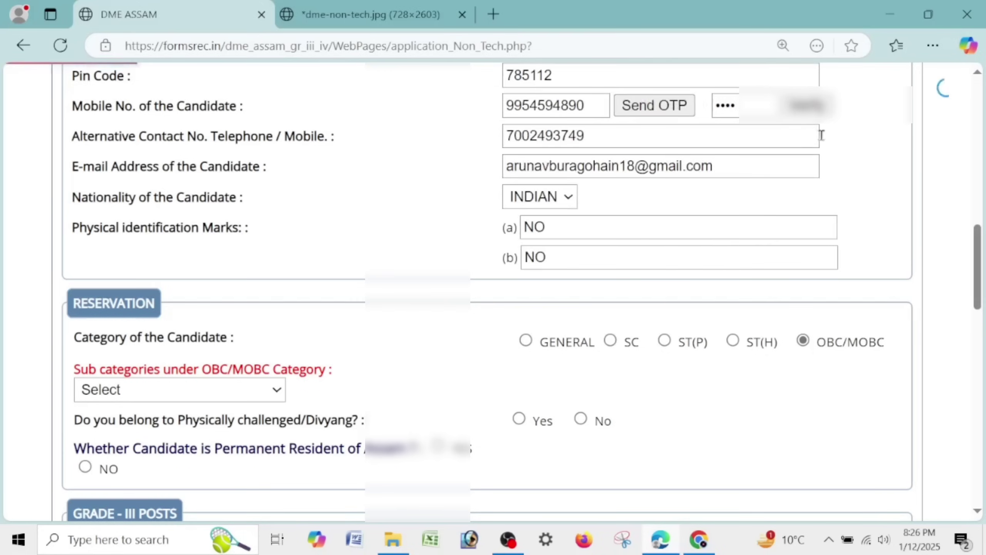
scroll(824, 139, down, 5)
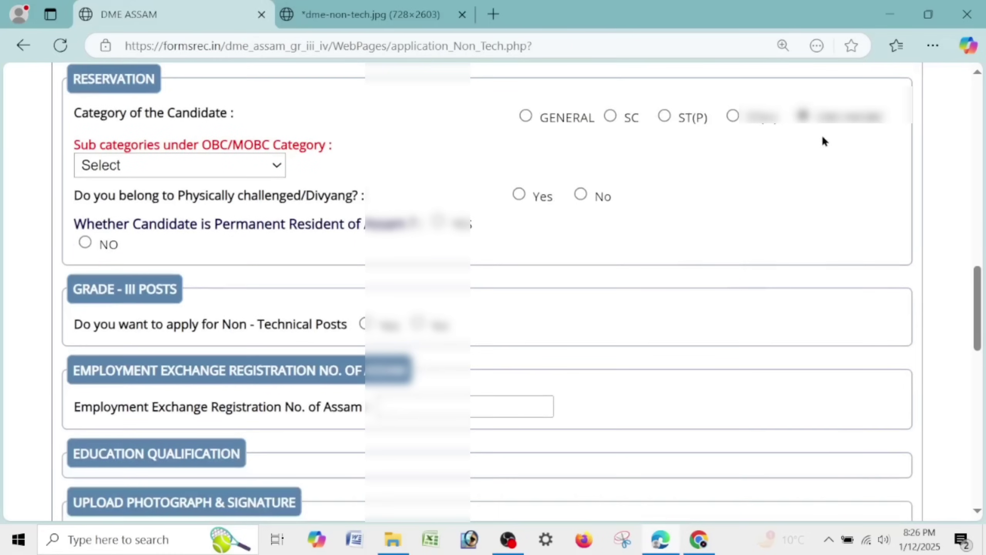
- Choose sub-category OTHERS, answer No to physically challenged, and Yes to permanent Assam resident
click(248, 166)
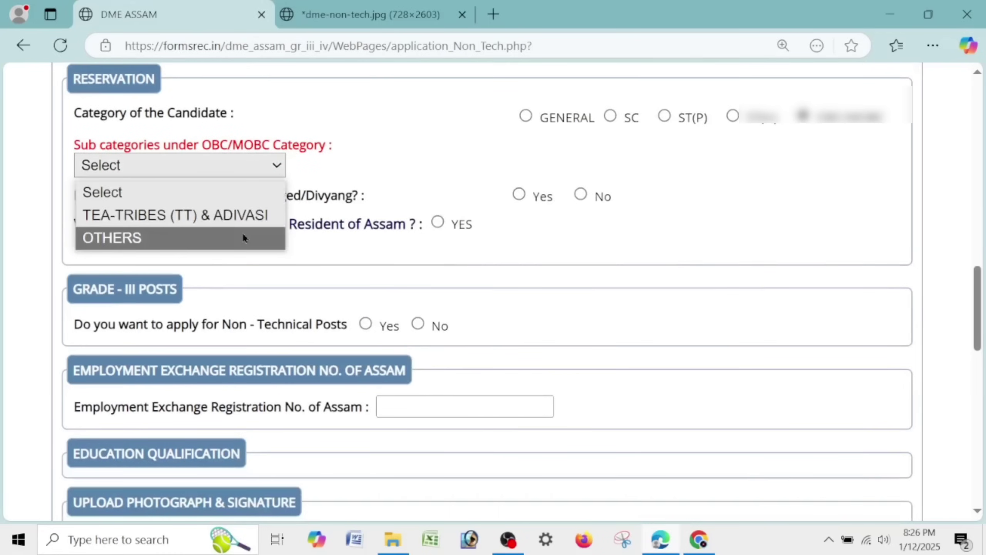
click(241, 233)
click(581, 193)
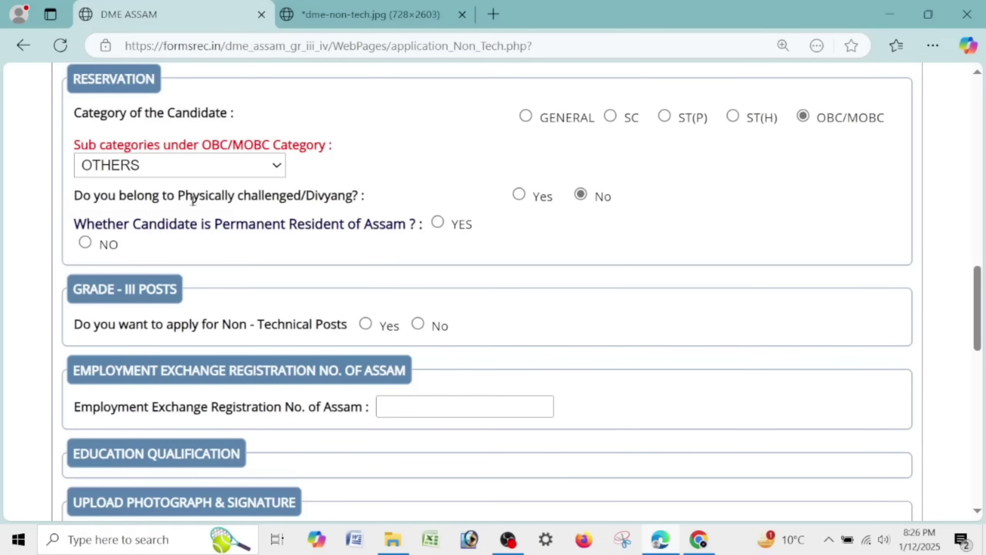
click(438, 222)
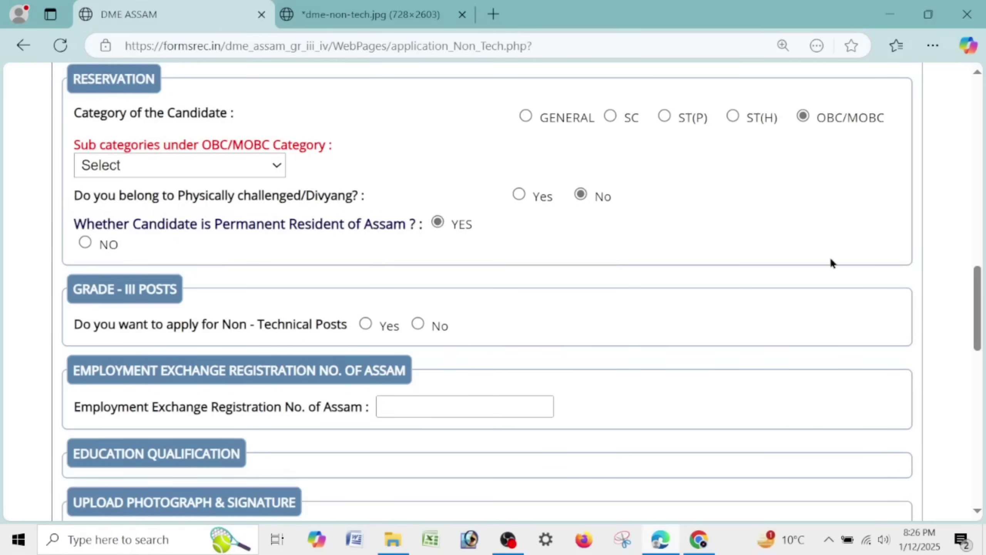
scroll(830, 257, down, 5)
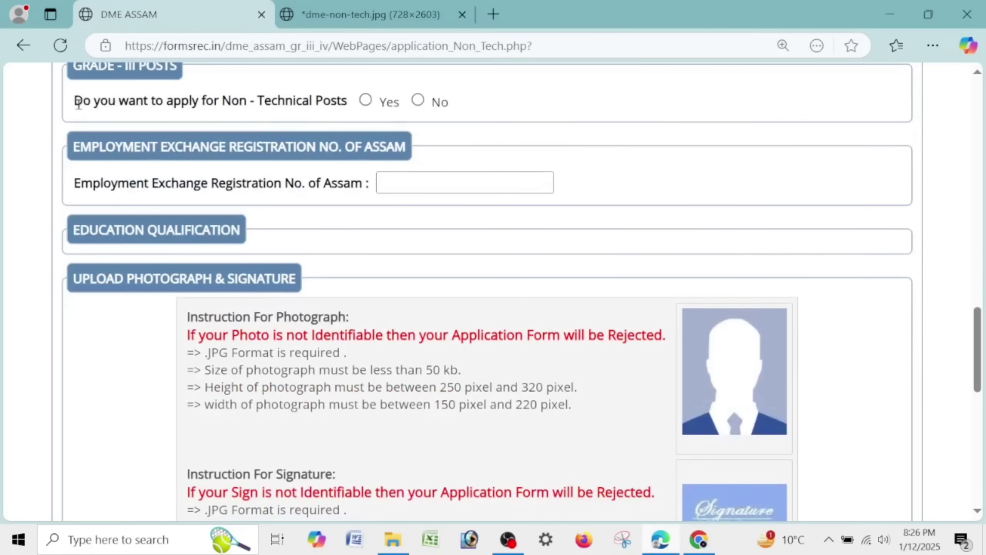
- Answer Yes to Non-Technical Posts and tick Group-5, Group-7, Group-8, Group-10 and Group-13 posts
drag(77, 100, 330, 101)
click(524, 96)
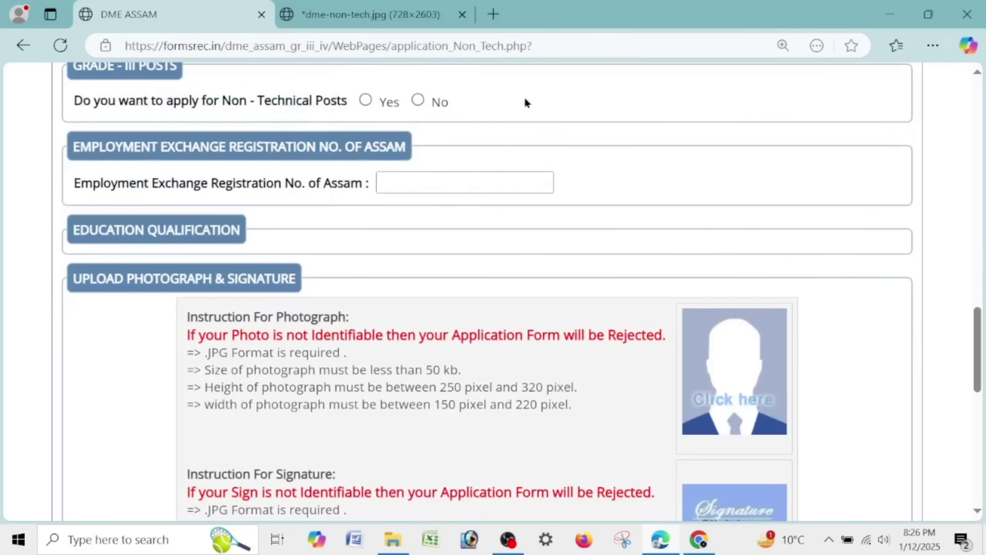
click(364, 99)
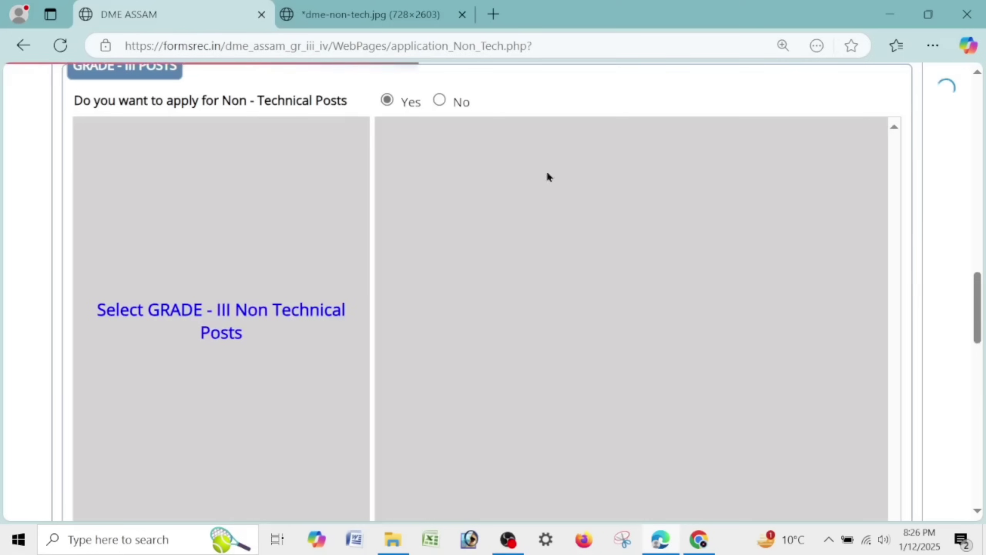
scroll(905, 243, up, 5)
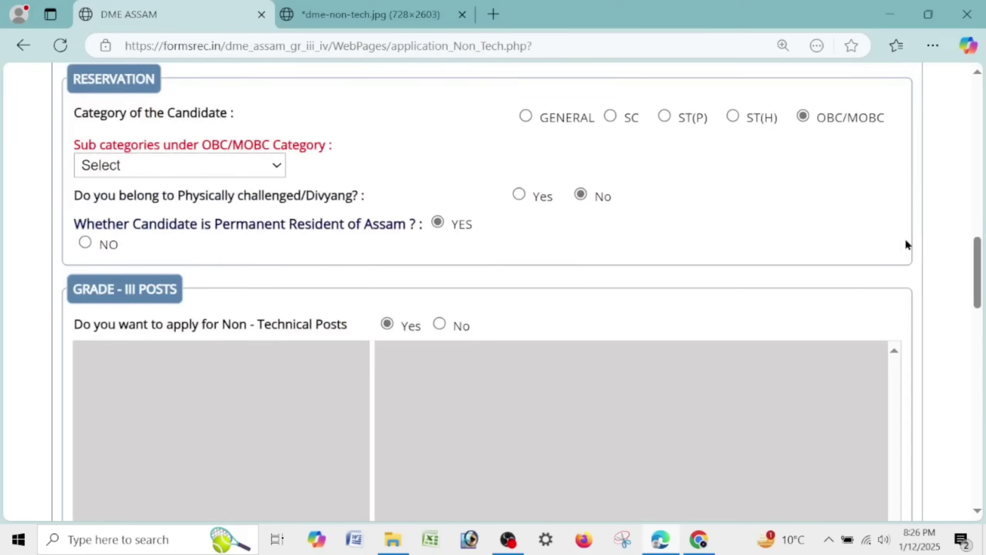
scroll(905, 243, down, 5)
click(388, 140)
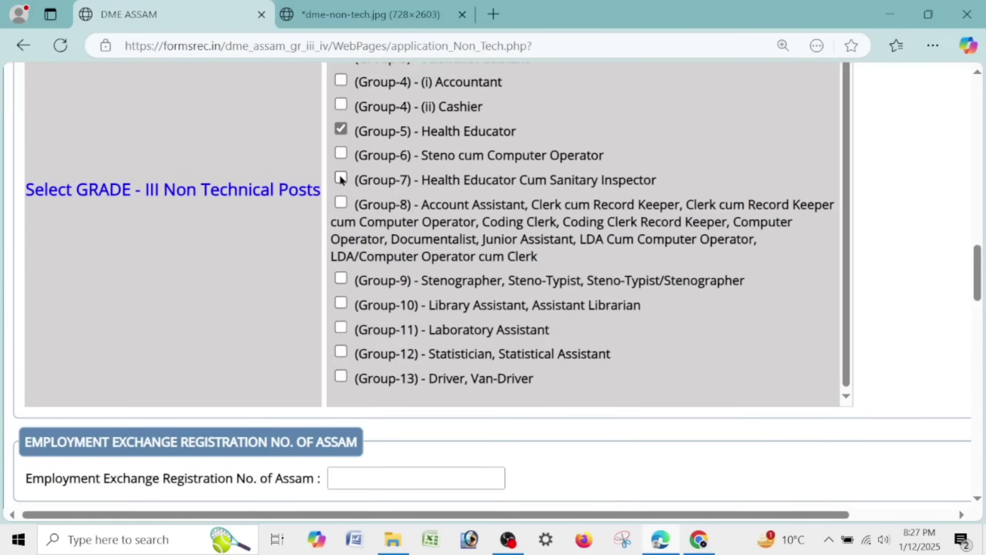
click(341, 179)
click(339, 205)
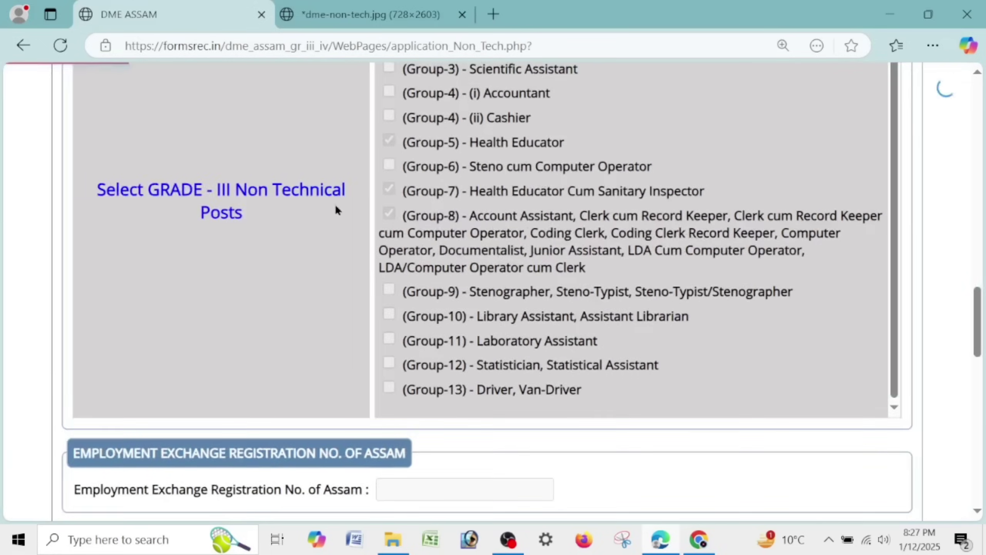
click(342, 307)
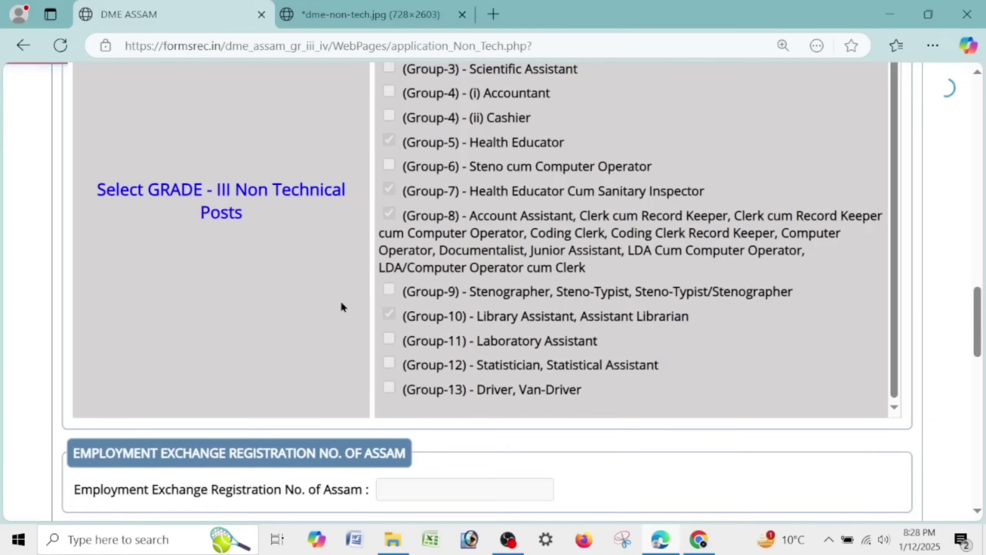
click(340, 376)
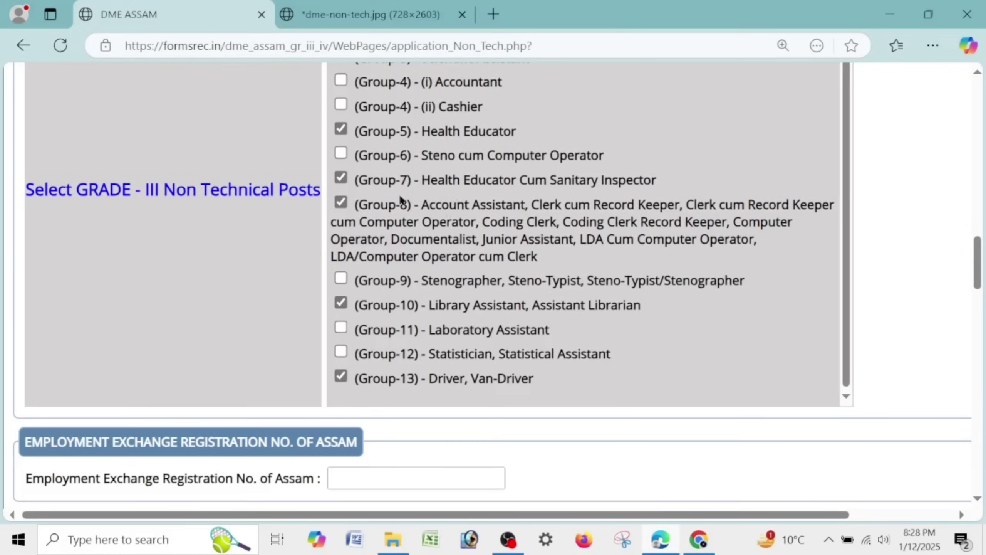
scroll(539, 229, down, 5)
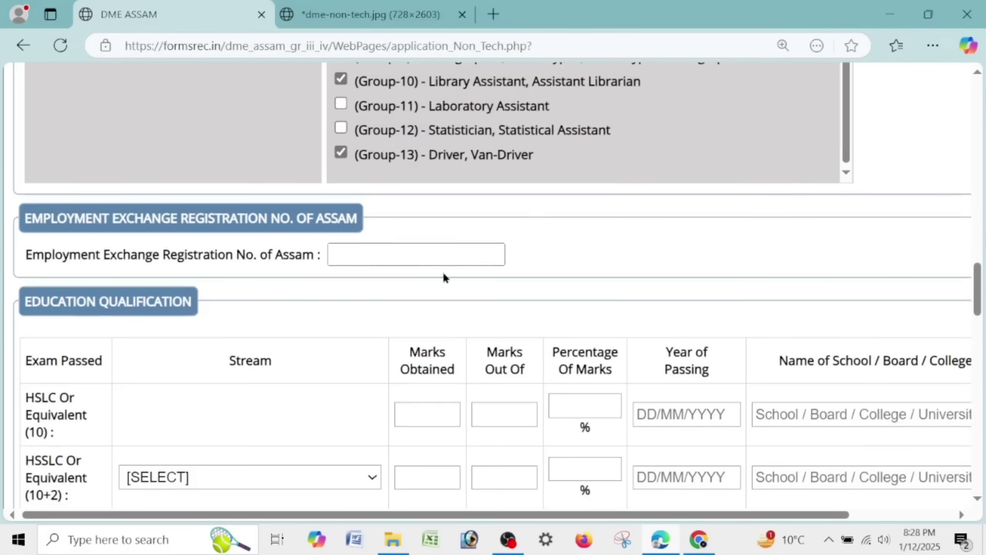
- Enter the Employment Exchange registration number and HSLC marks 365/600 (60.83%), board SEBA
click(443, 258)
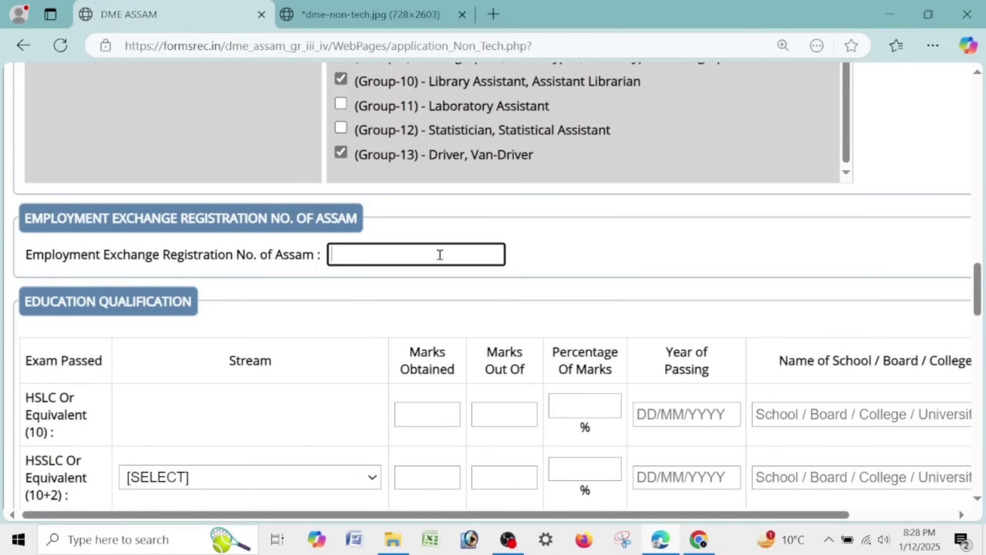
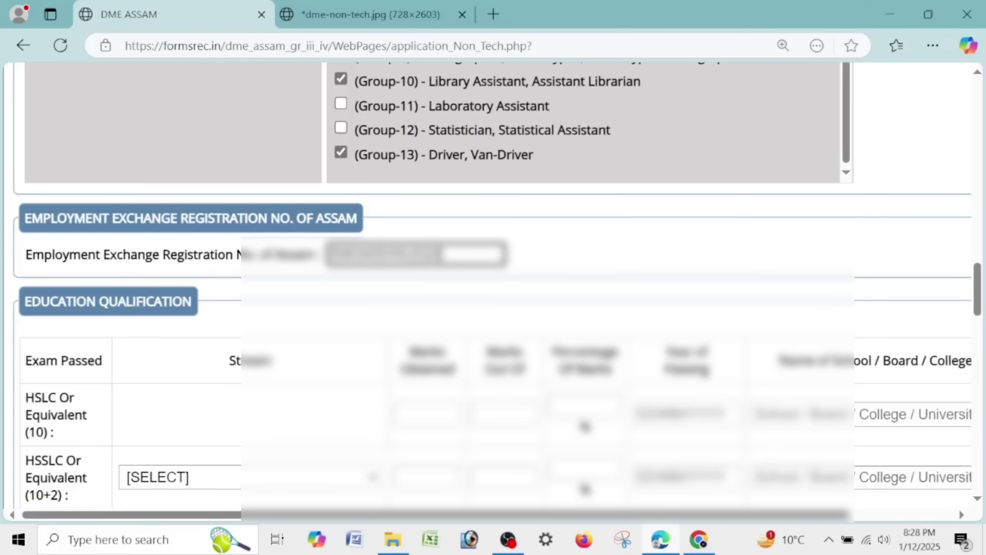
click(444, 407)
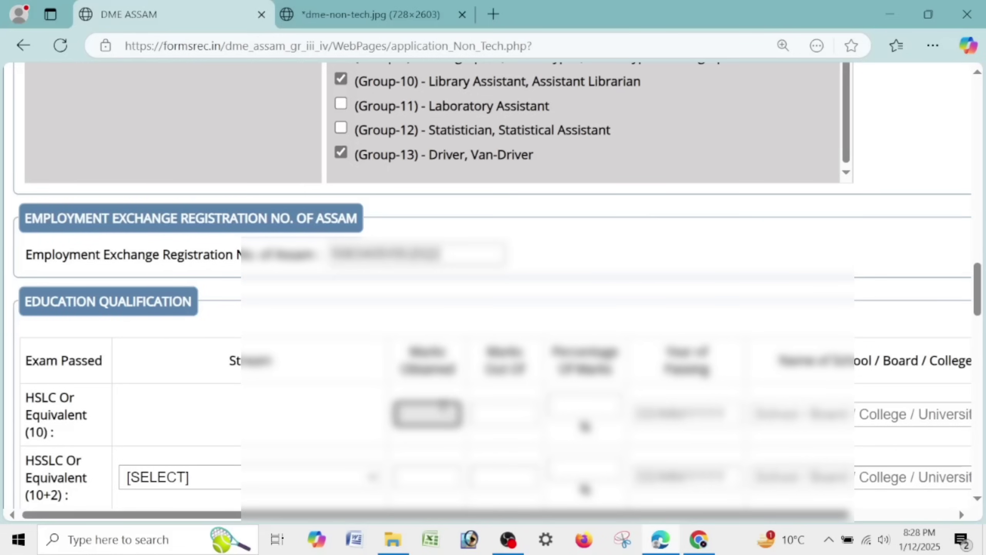
text(365)
key(Tab)
text(600)
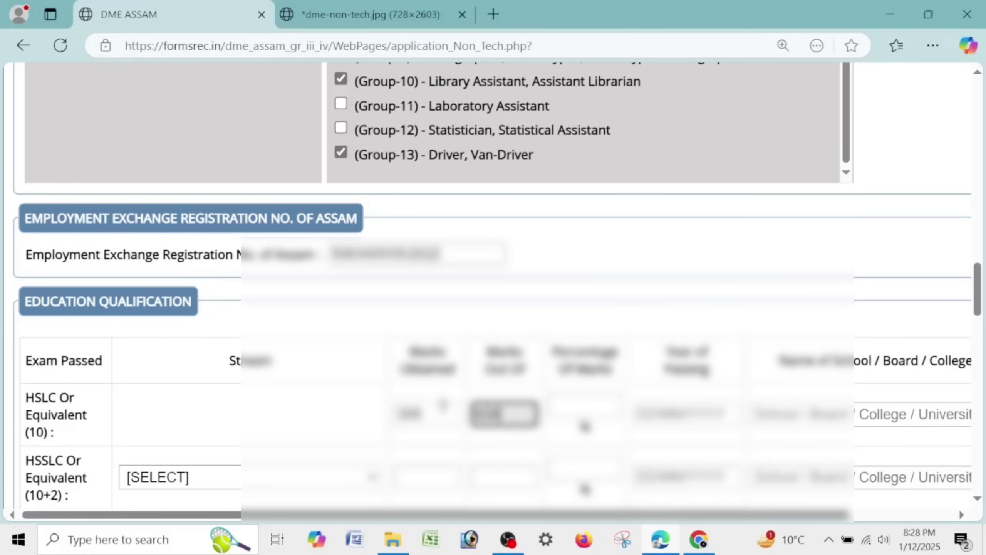
key(Tab)
text(60.83)
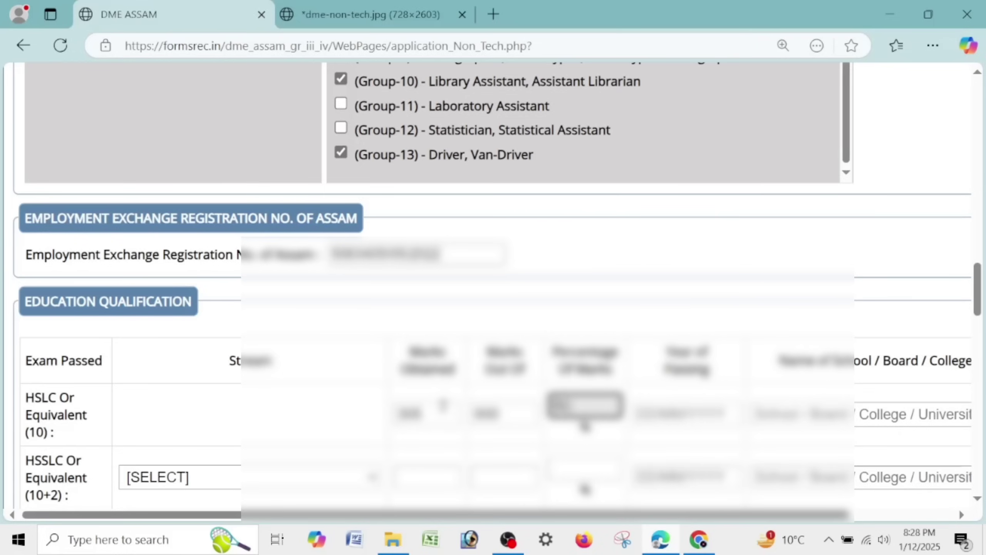
key(Tab)
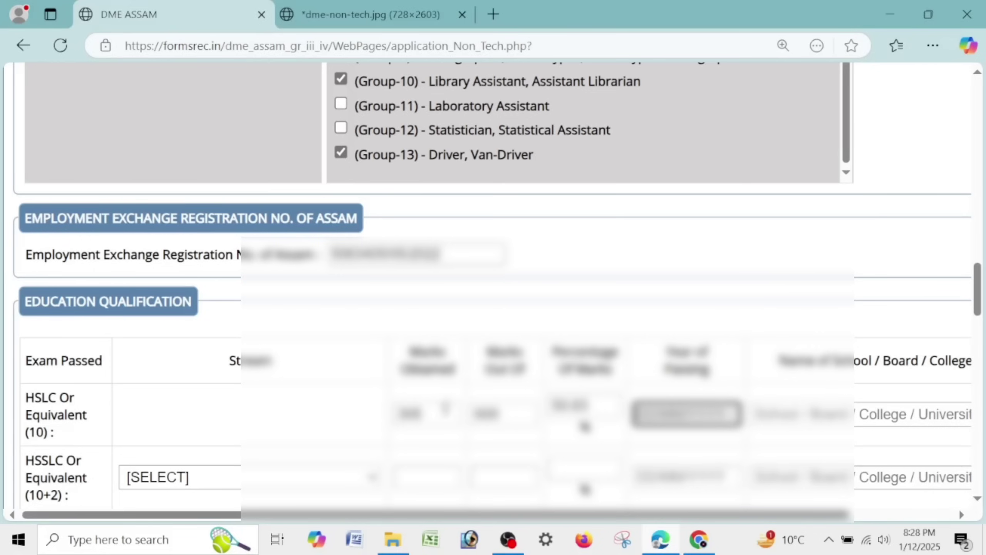
key(Tab)
text(SEBA)
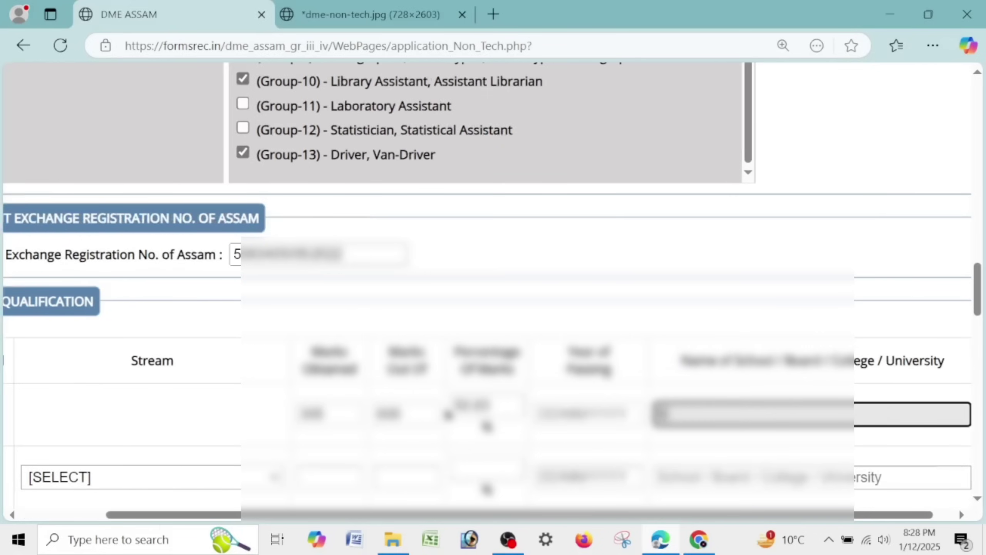
- Fill the HSSLC row: ARTS stream, 327 out of 500, 65.40%, board AHS
click(154, 478)
click(116, 404)
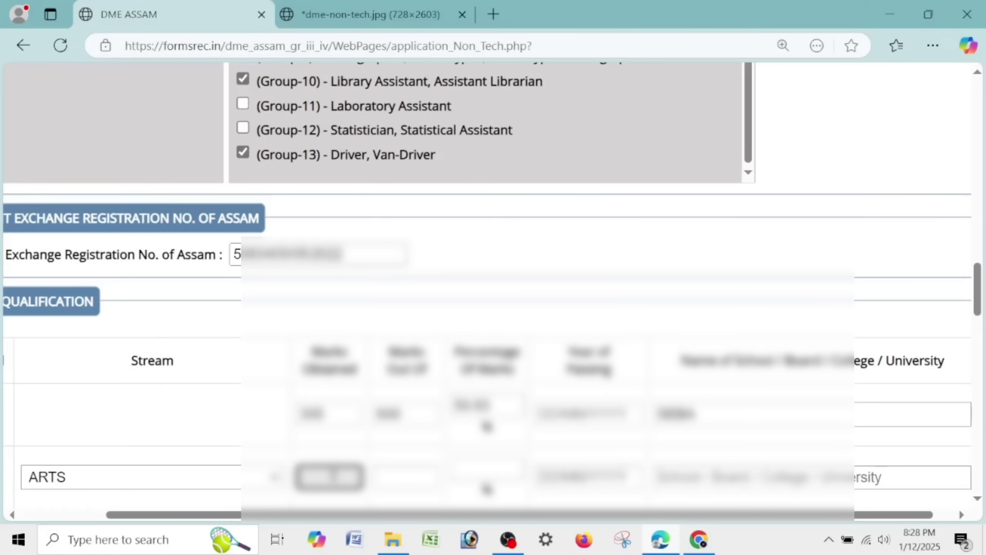
text(327)
key(Tab)
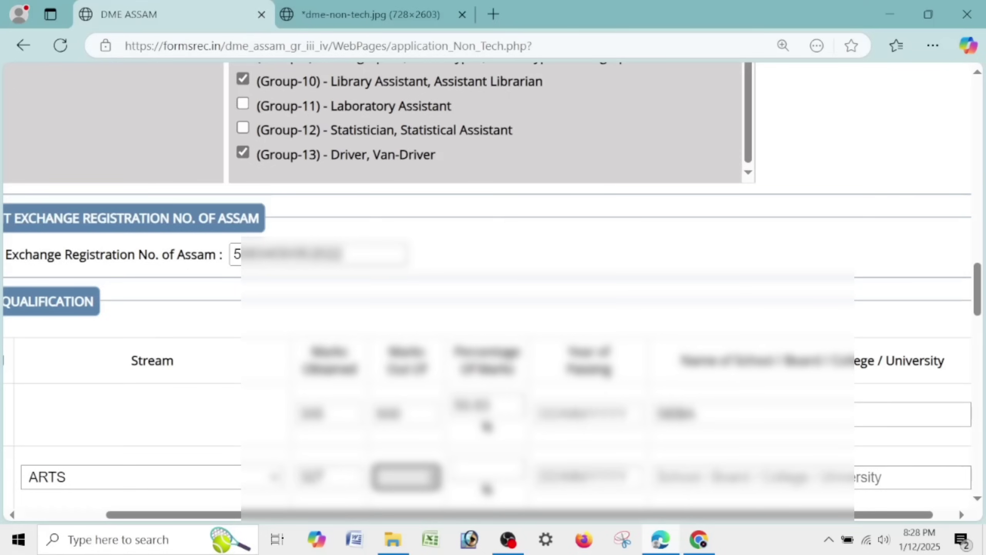
text(500)
key(Tab)
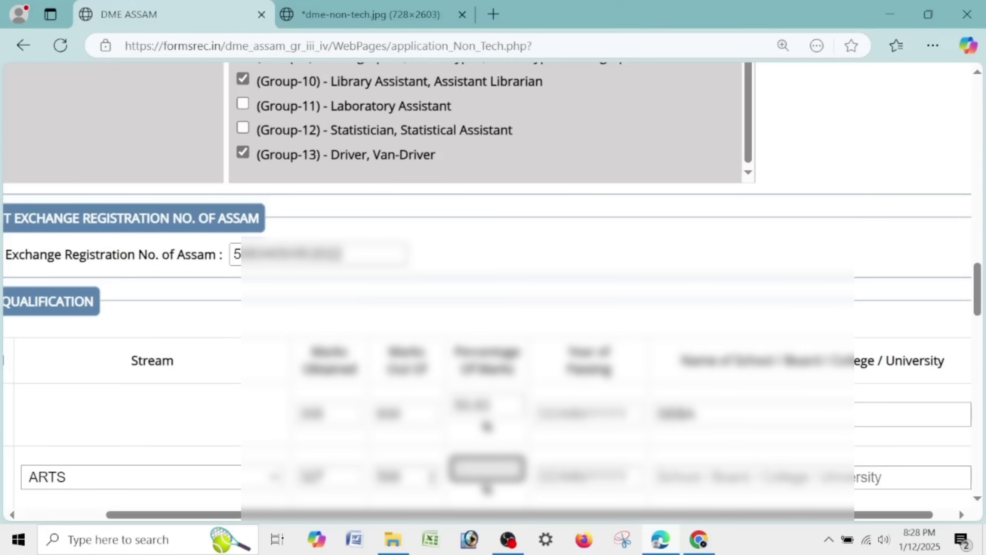
text(65.40)
key(Tab)
key(Tab)
text(AHS)
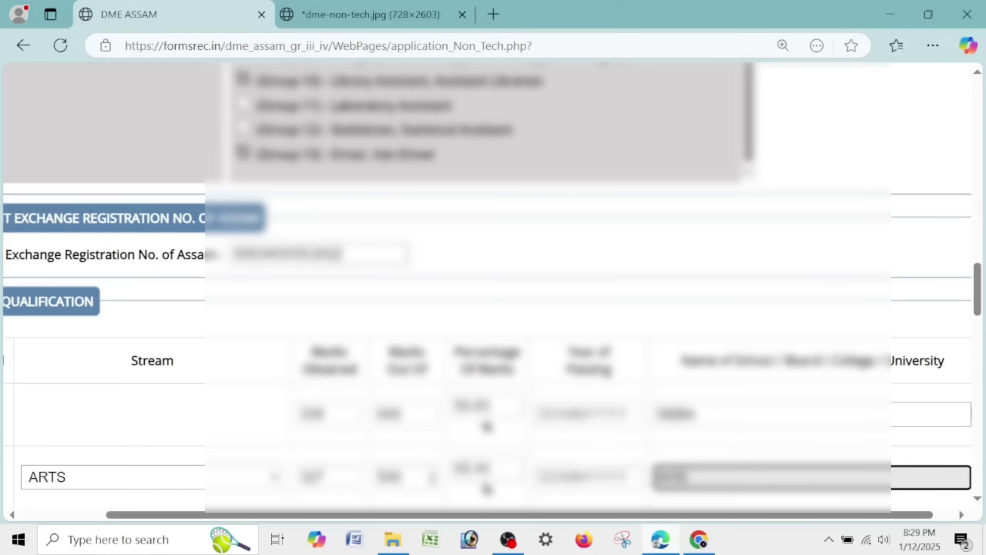
- Fill the Graduation row: ARTS stream, 4.52 out of 10, 75.2%, BODOLANDH UNIVERSITY
scroll(486, 317, down, 5)
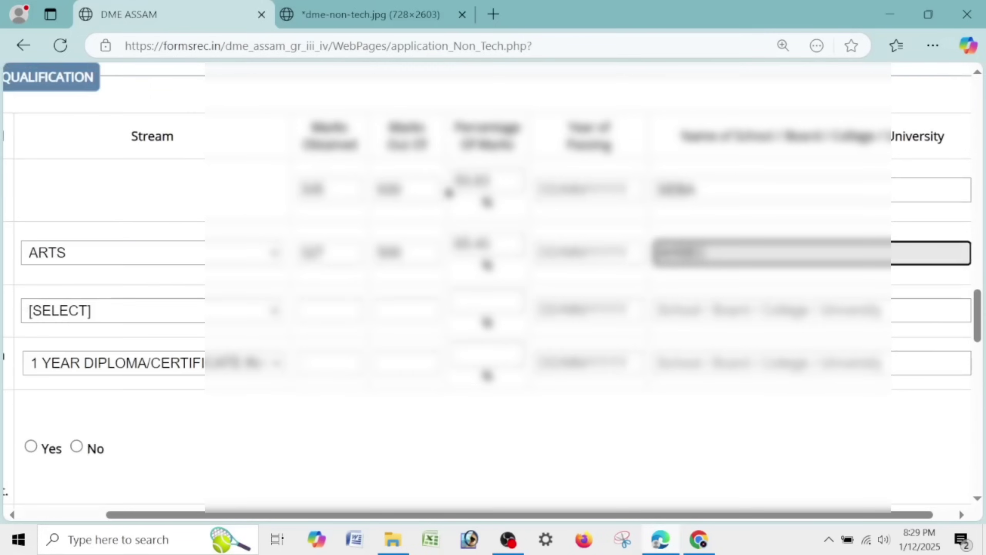
key(ctrl+minus)
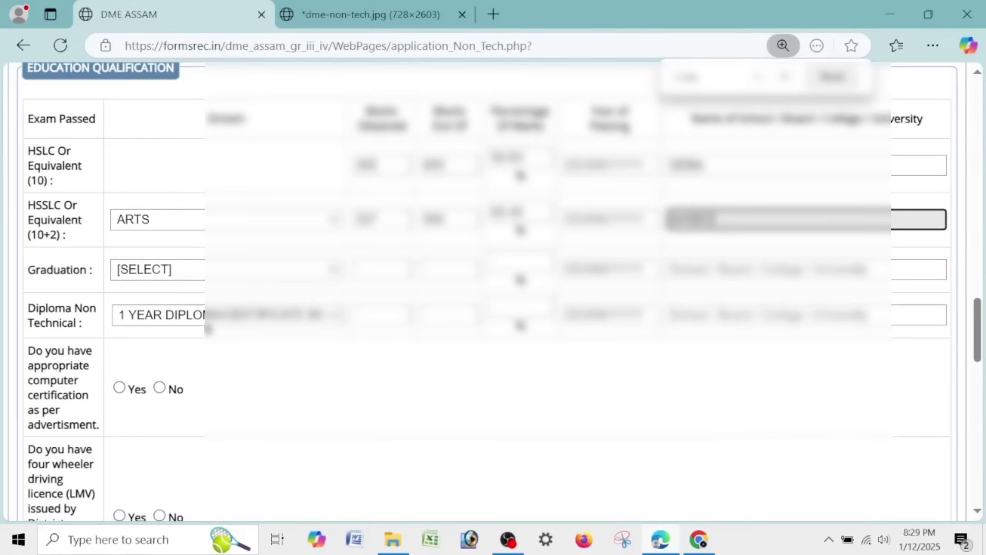
click(188, 270)
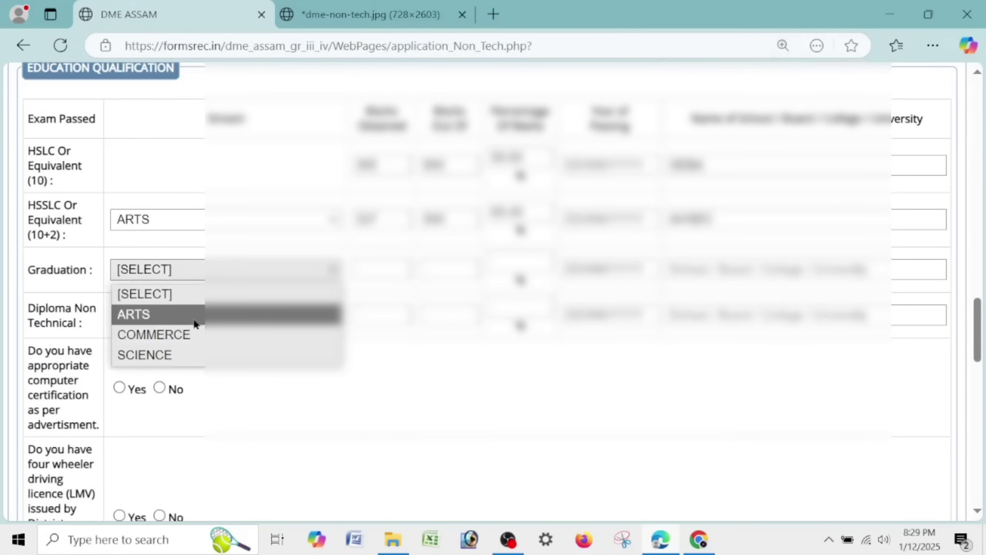
click(193, 315)
click(381, 272)
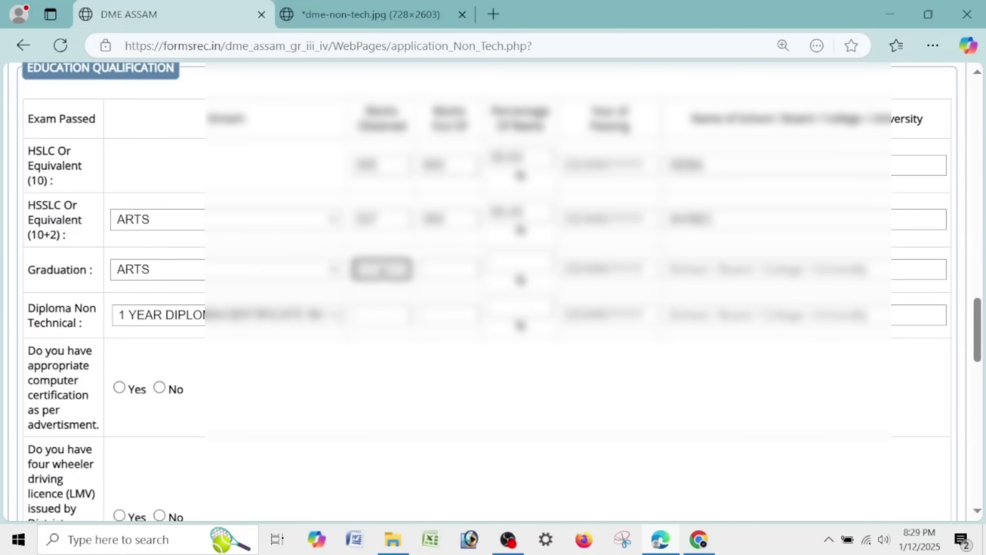
text(4.52)
key(Tab)
text(10)
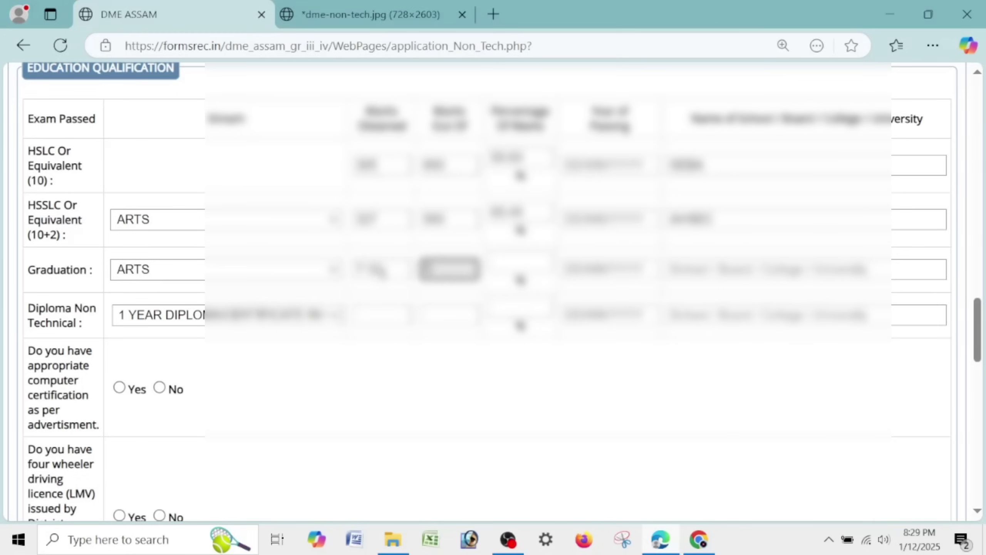
key(Tab)
text(75.2)
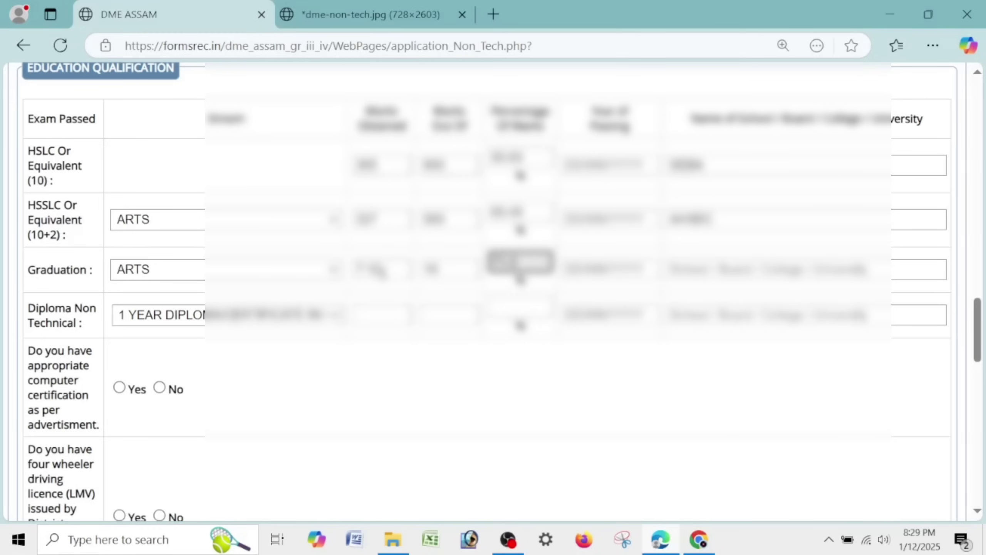
key(Tab)
key(Tab)
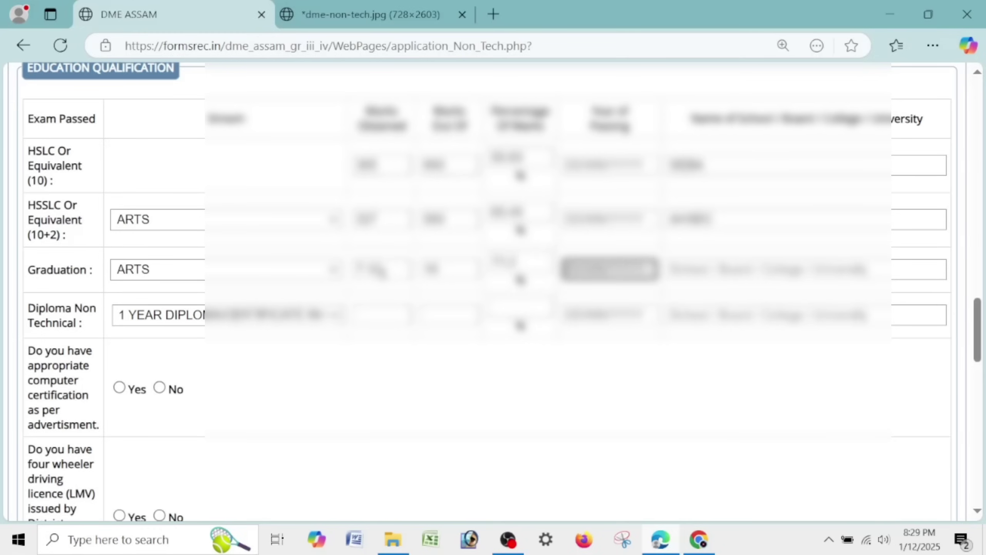
text(BODOLAND)
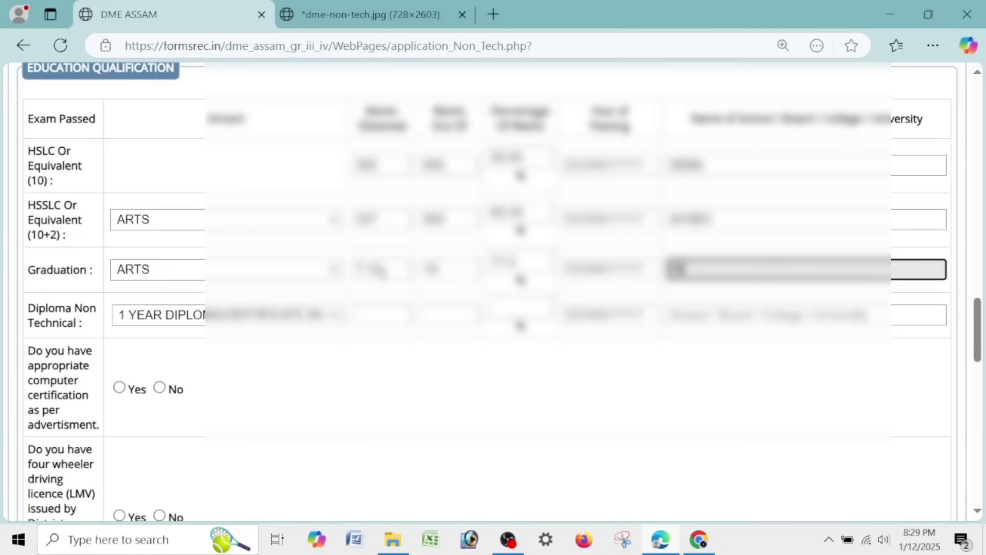
text(H UNIVER)
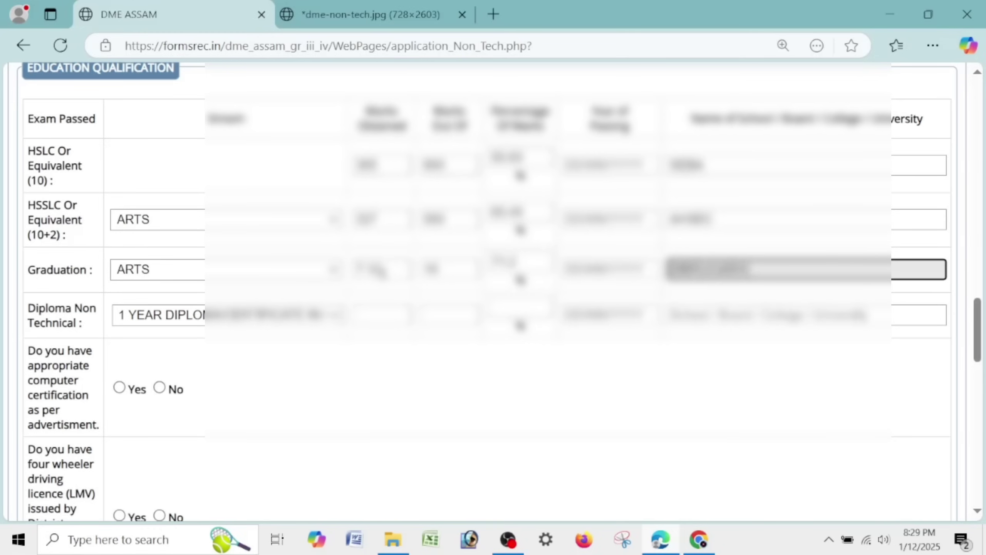
text(SITY)
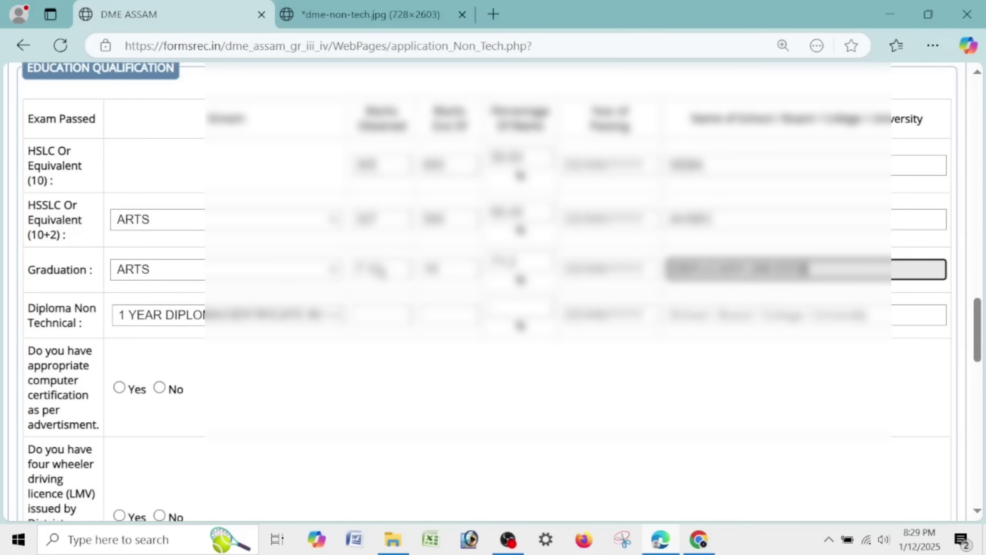
click(586, 410)
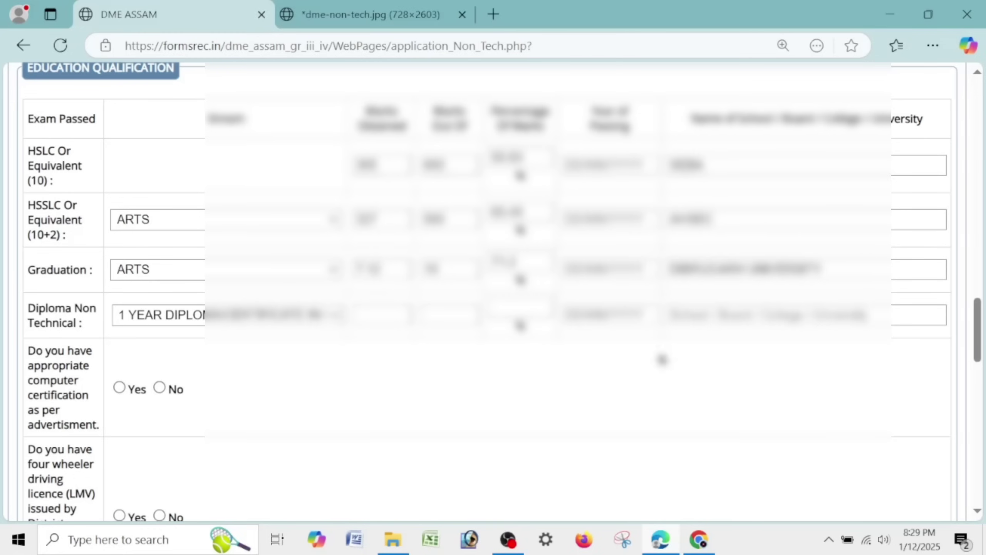
- Enter Diploma marks 75 out of 100 (75%) and begin the institution name
click(369, 315)
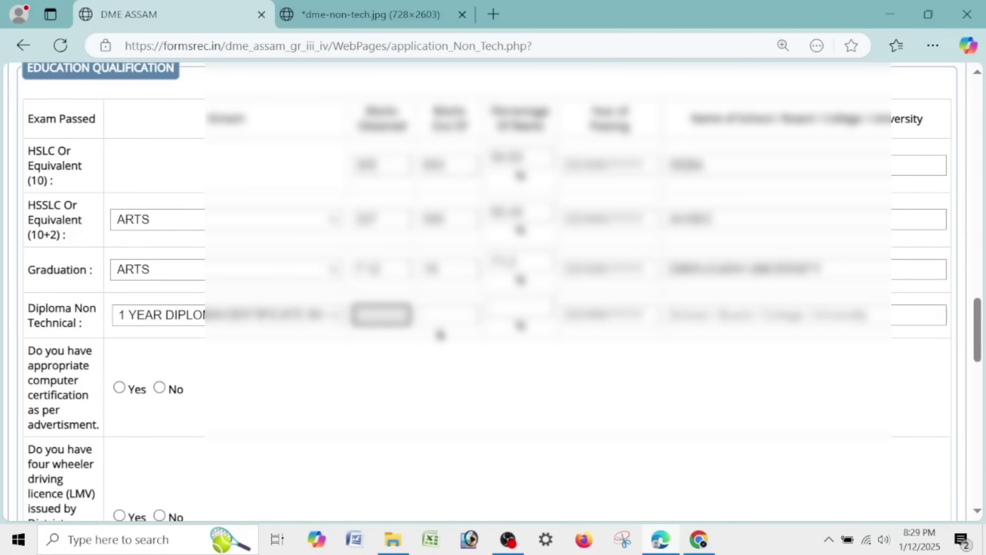
text(75)
key(Tab)
text(100)
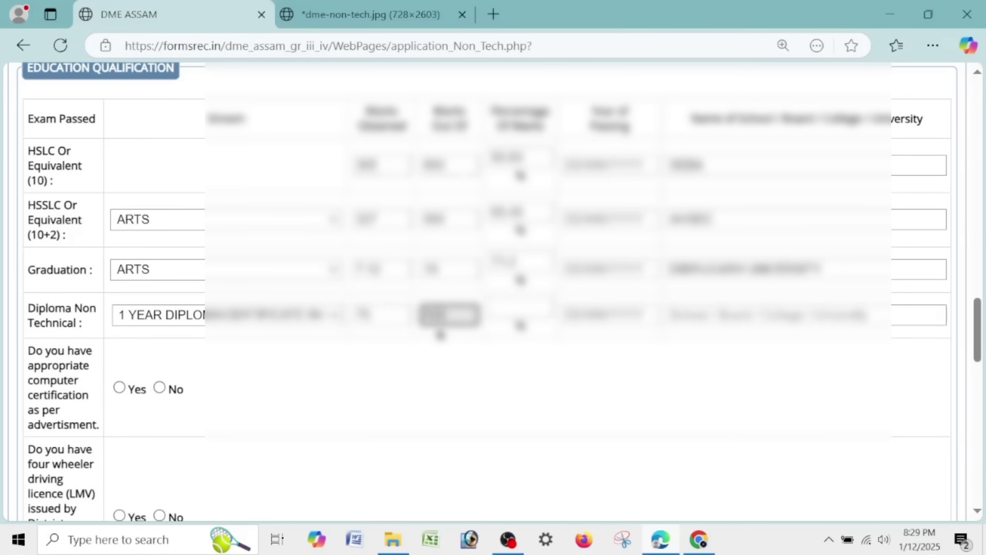
key(Tab)
text(75)
key(Tab)
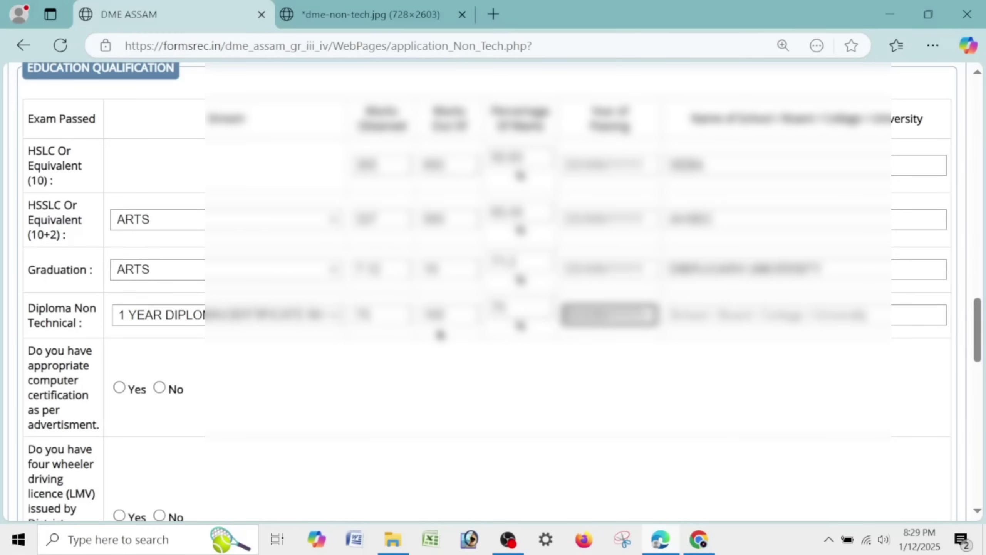
key(Tab)
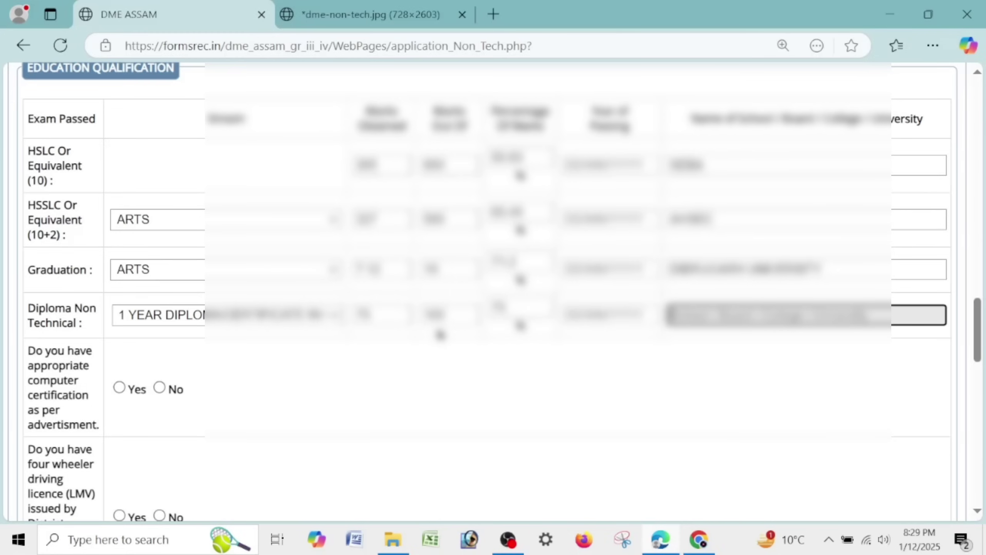
text(AS)
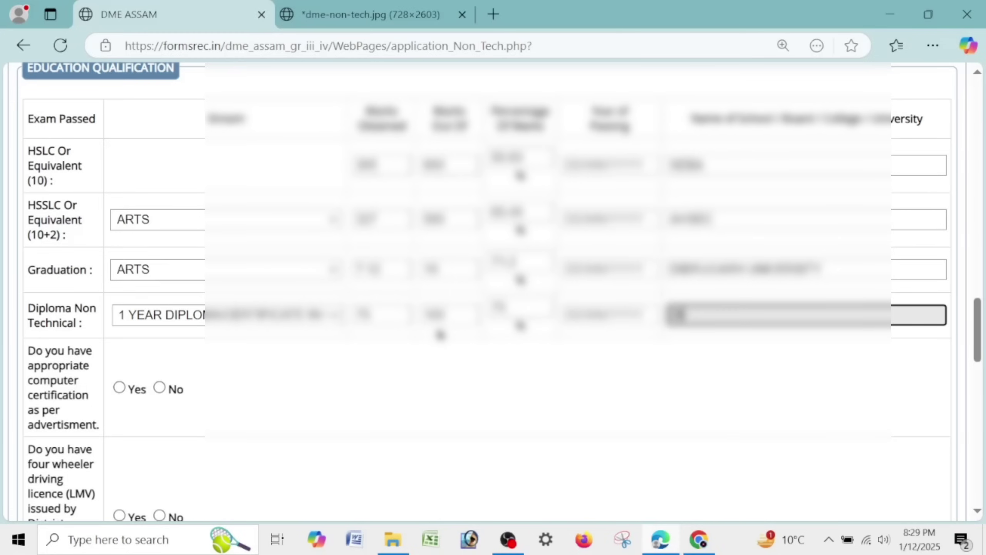
key(BackSpace)
- Complete the Diploma institution as BCMP and answer Yes to computer certification, LMV licence and employment exchange
text(BCMP)
click(387, 377)
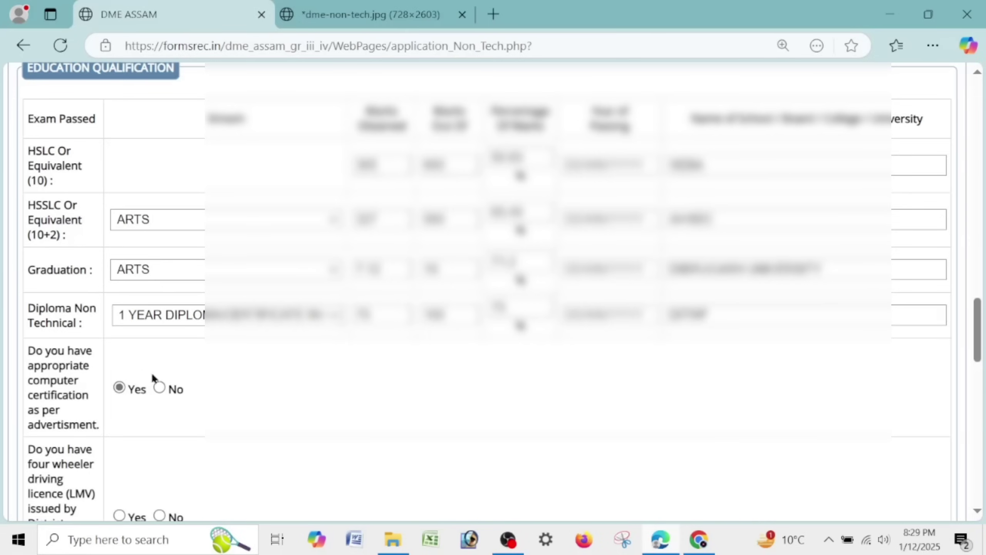
scroll(153, 377, down, 5)
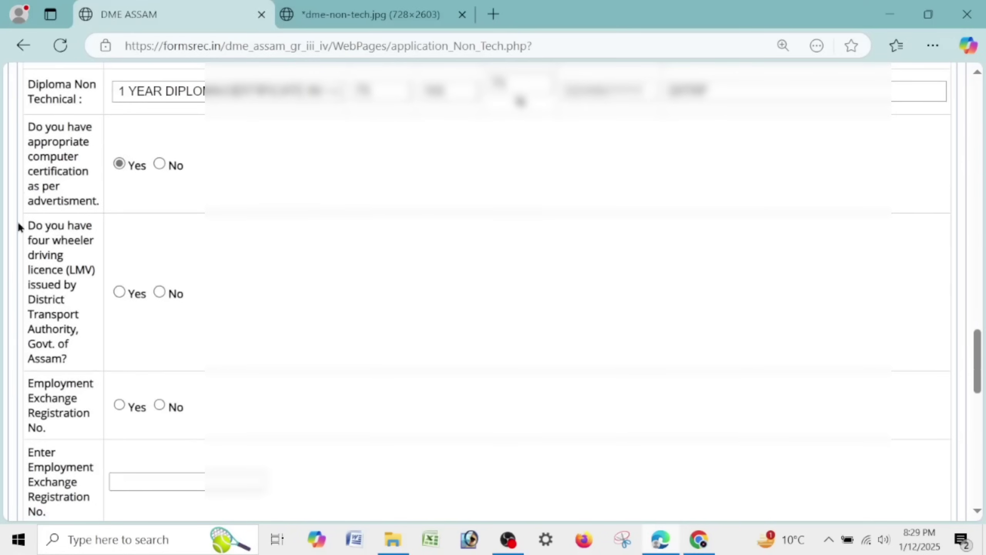
click(117, 292)
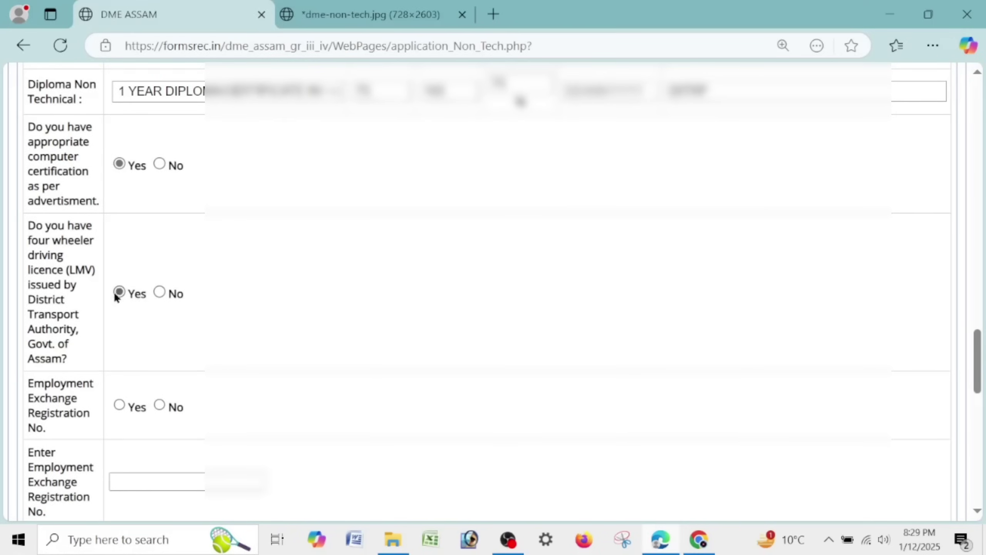
click(119, 405)
- Paste the employment exchange registration number and start choosing the candidate's photograph
scroll(119, 406, up, 10)
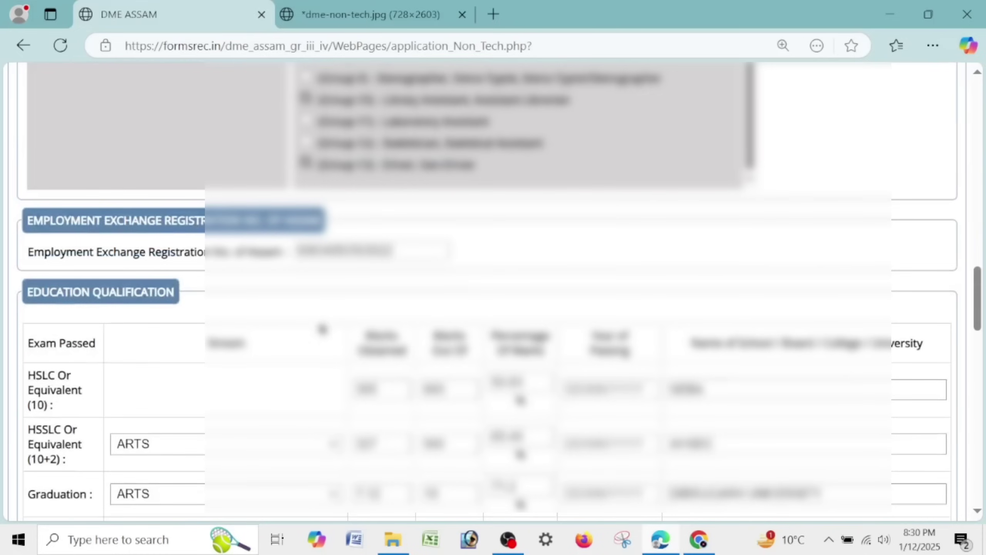
drag(404, 252, 196, 250)
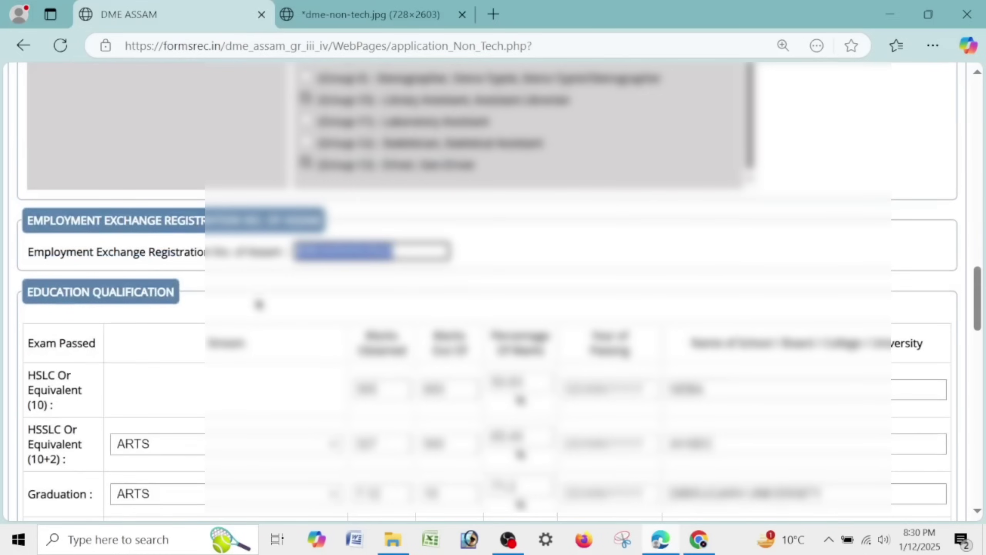
scroll(259, 307, down, 6)
scroll(236, 346, down, 5)
click(148, 248)
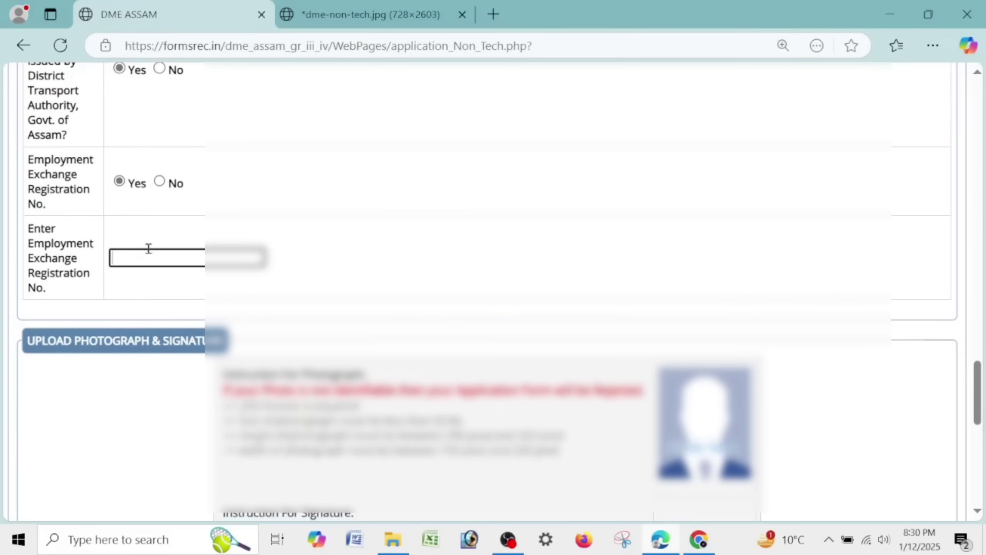
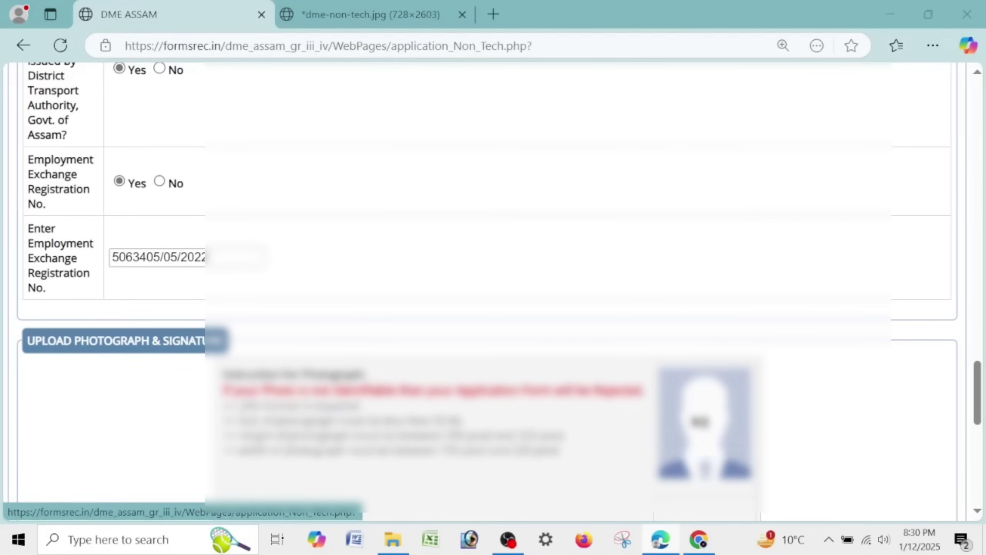
click(686, 417)
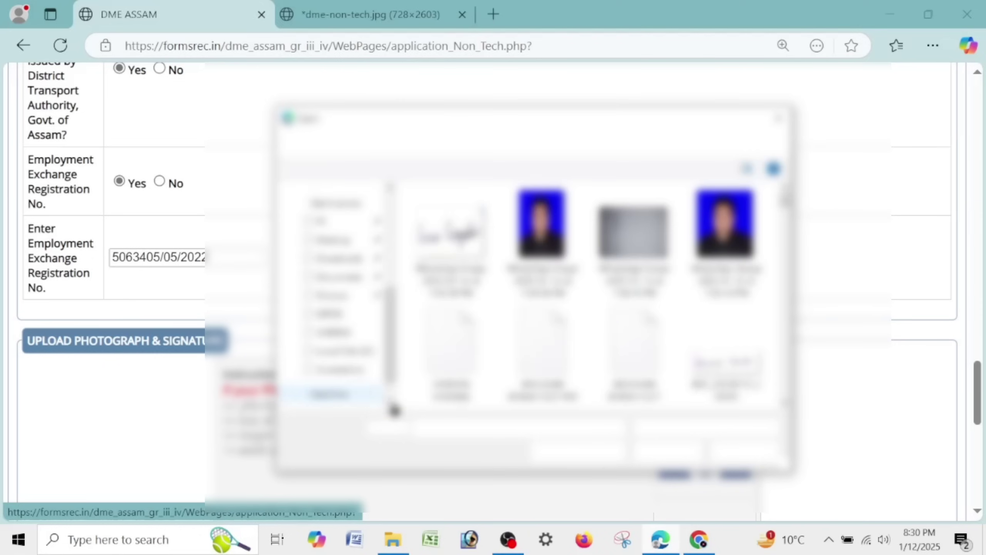
- Upload the candidate's photograph and signature image files
click(544, 233)
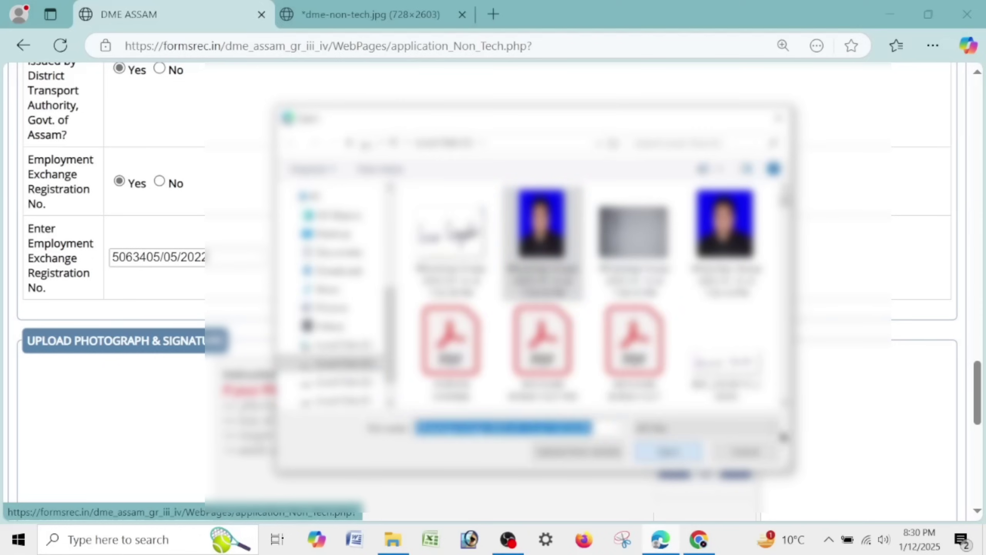
click(687, 458)
scroll(851, 368, down, 5)
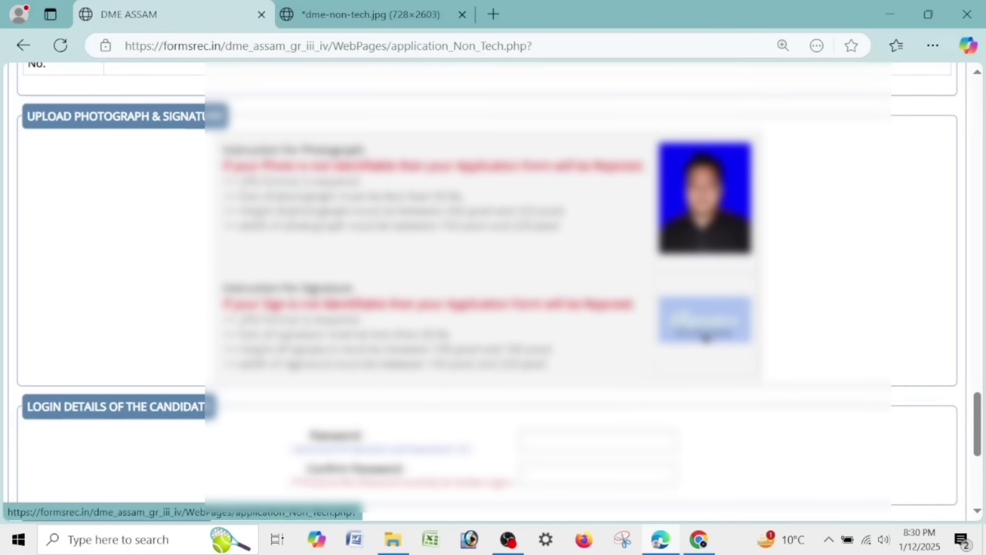
click(704, 337)
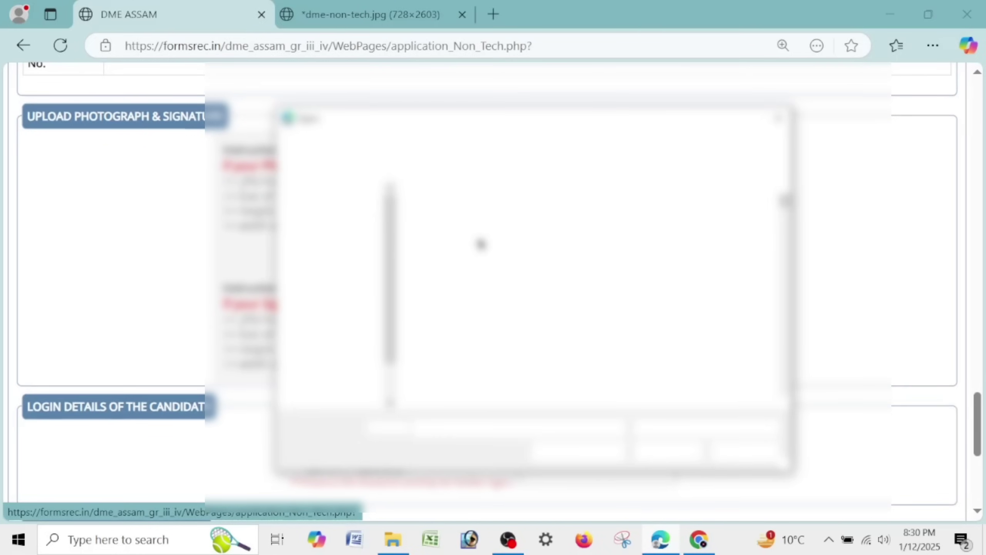
click(451, 241)
click(671, 452)
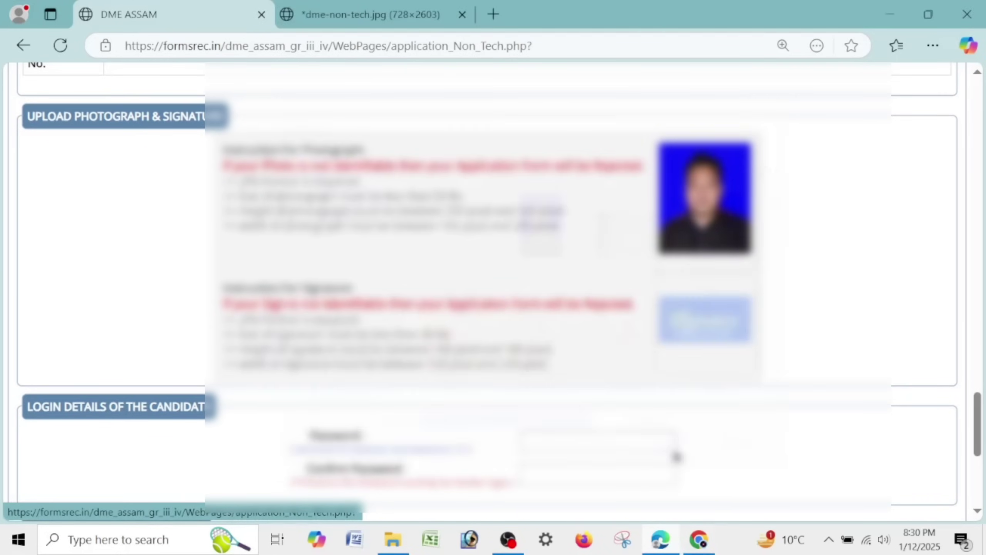
- Enter the account password and its confirmation
click(546, 430)
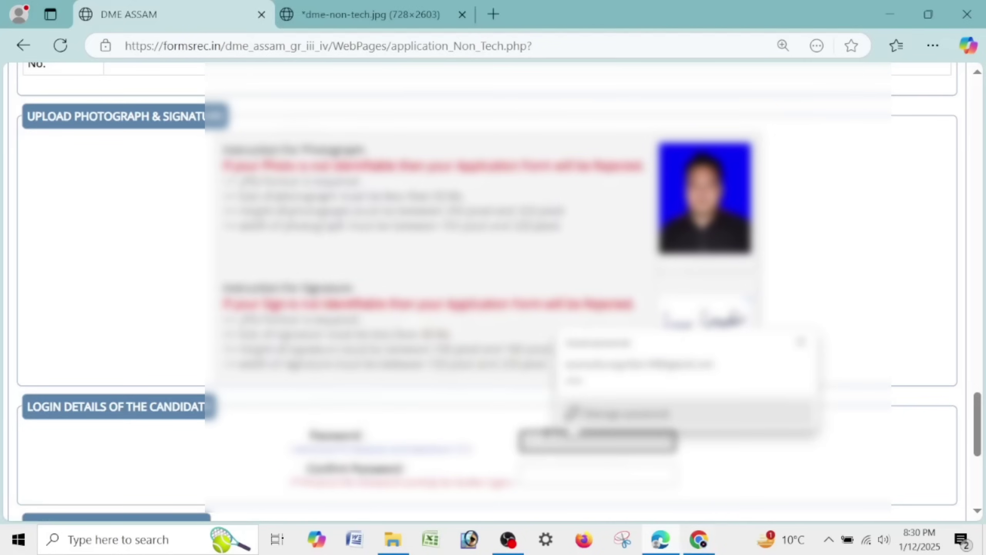
text(•)
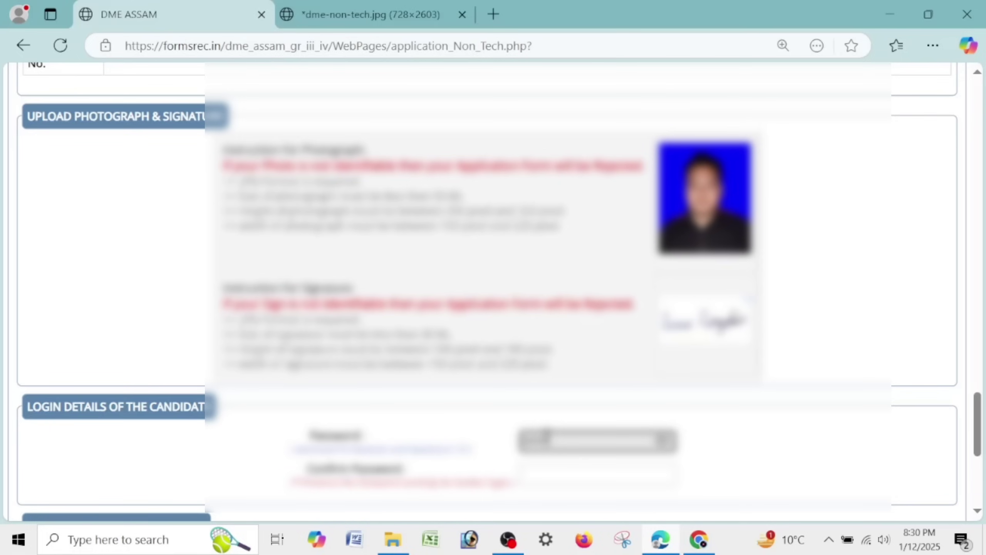
key(Tab)
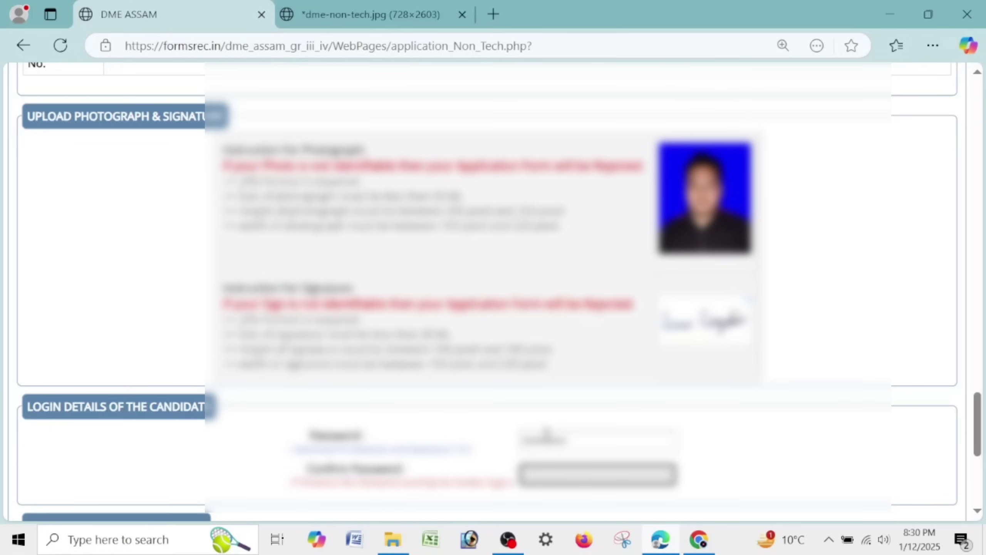
text(•••)
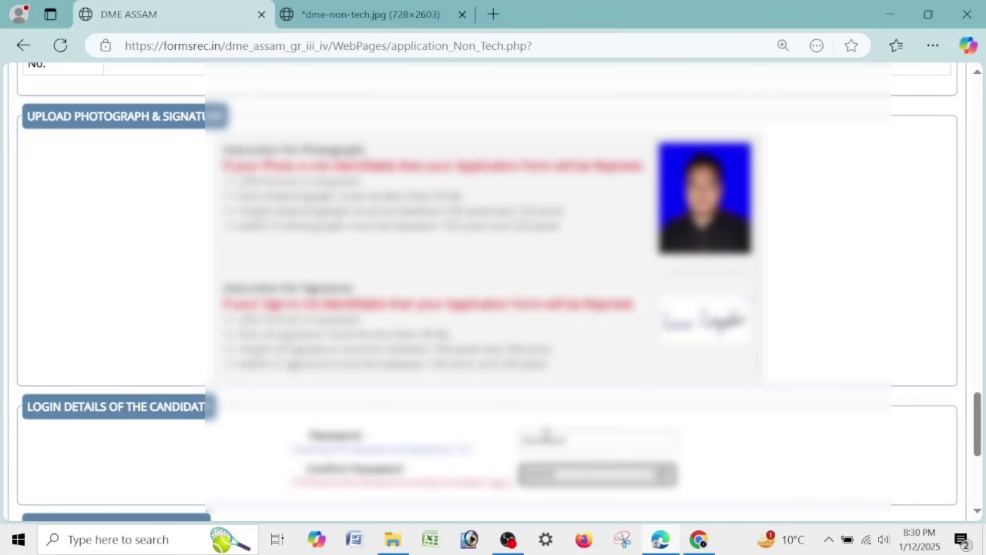
- Tick the declaration and 'I have checked all entries' boxes, then FINAL SUBMIT and confirm
scroll(470, 462, down, 5)
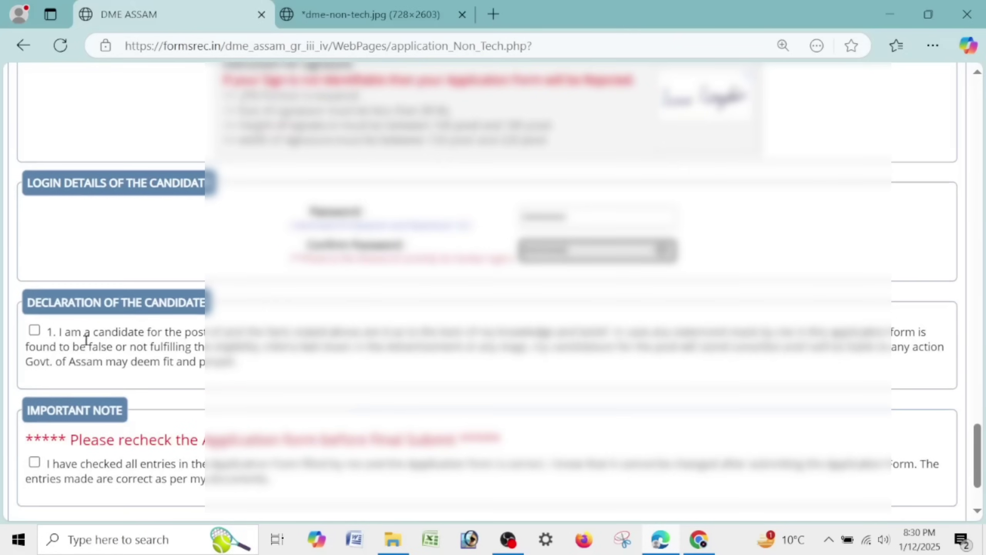
click(34, 330)
click(34, 462)
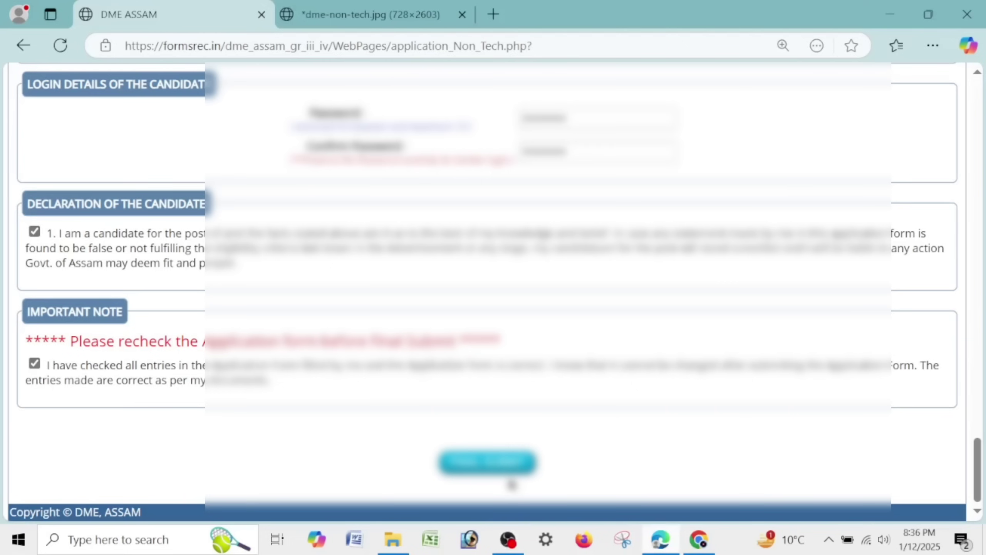
click(505, 468)
click(637, 138)
scroll(744, 345, up, 5)
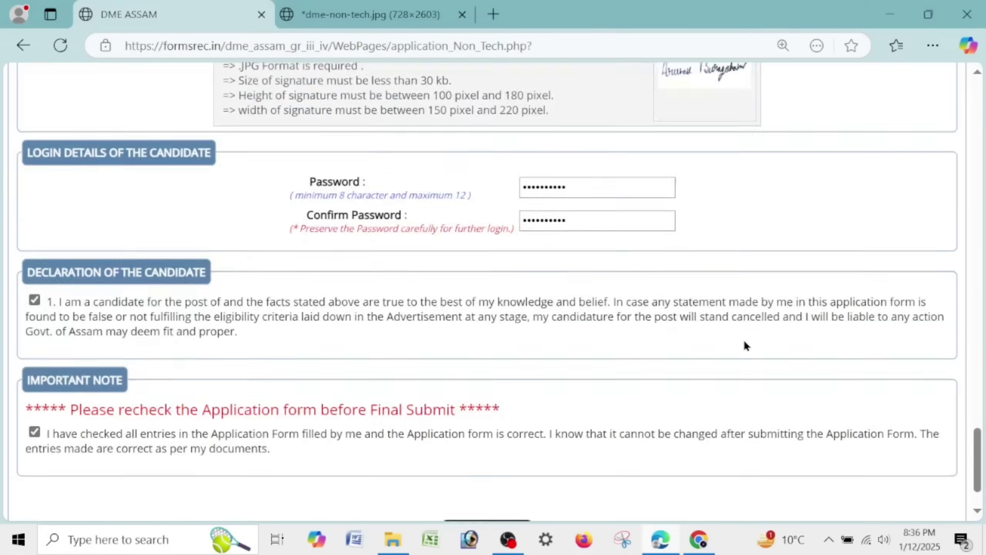
scroll(744, 345, down, 5)
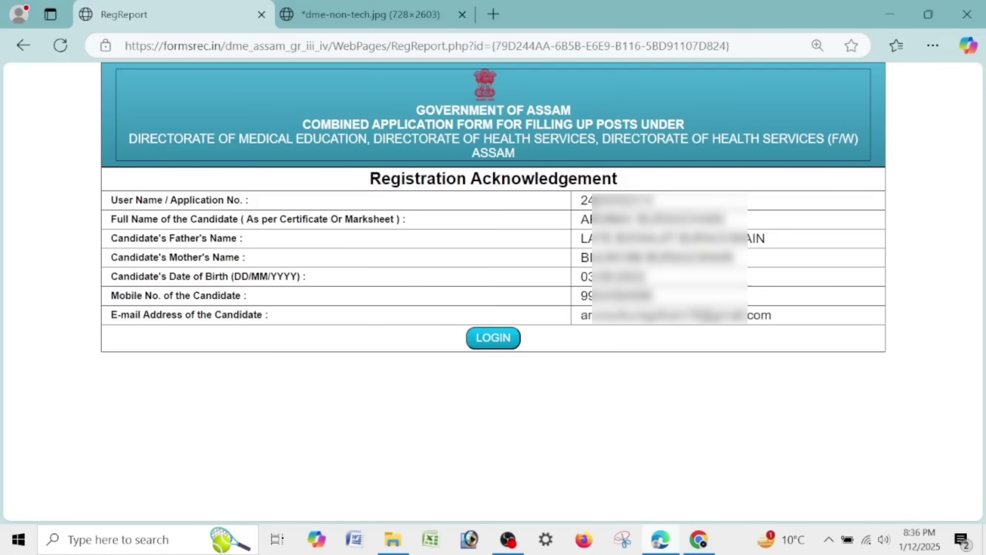
- Copy the application number from the acknowledgement page via right-click Copy, then again via double-click
drag(581, 201, 643, 202)
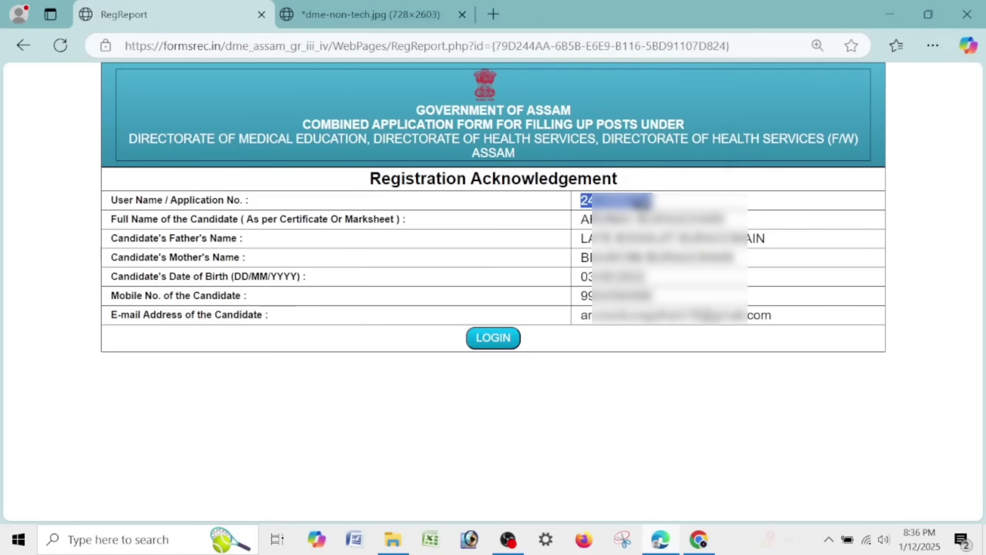
right_click(636, 201)
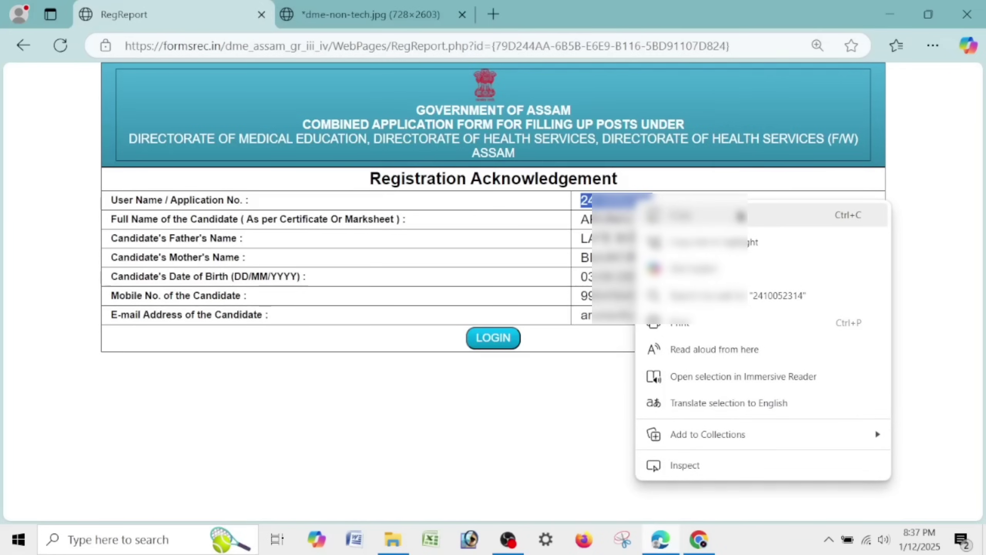
click(740, 217)
click(740, 221)
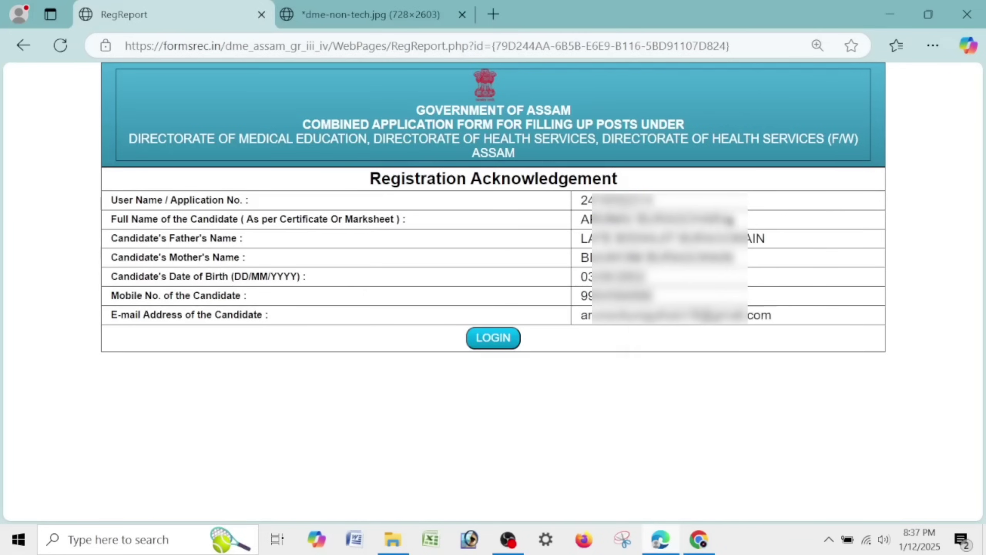
double_click(581, 201)
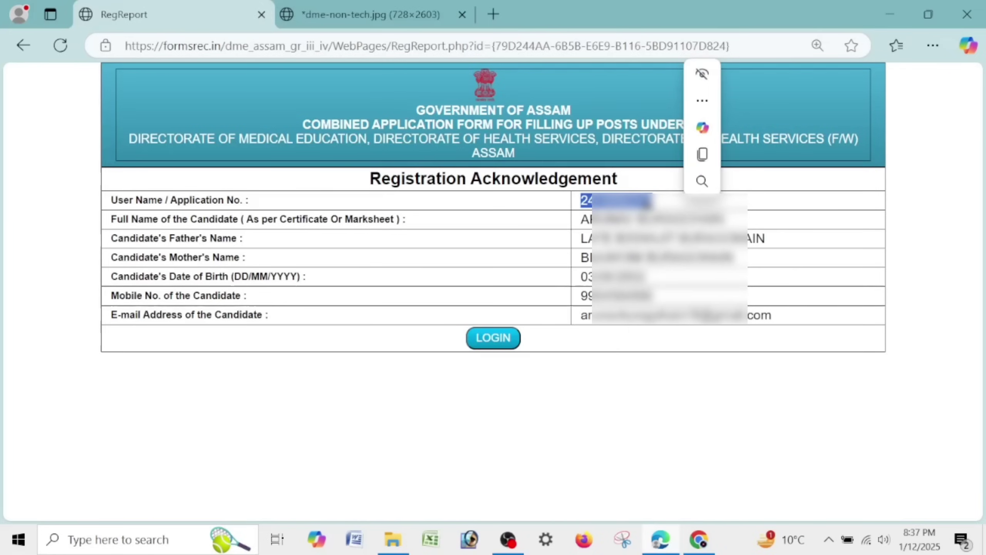
click(702, 154)
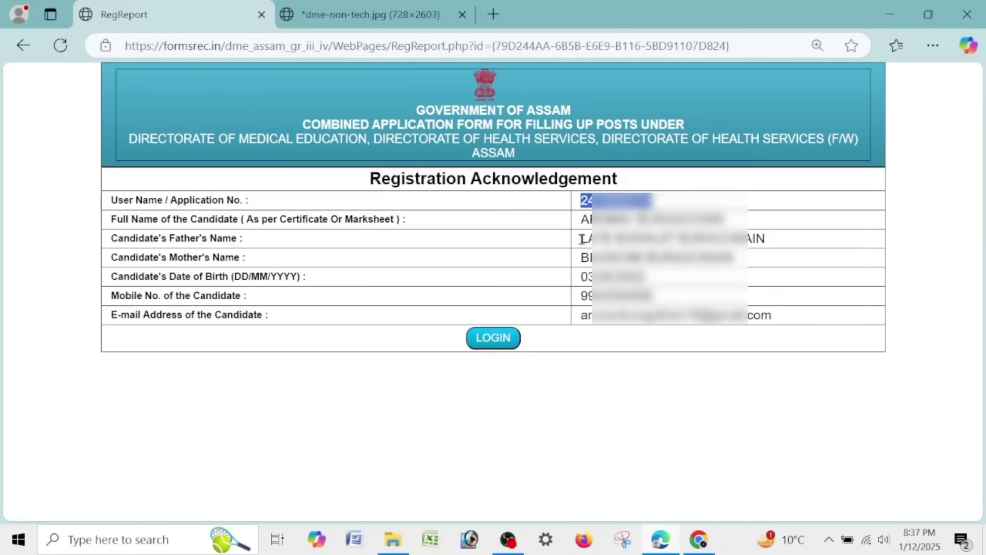
- Log in on the registered-candidate Login card using the saved application number and password
click(499, 346)
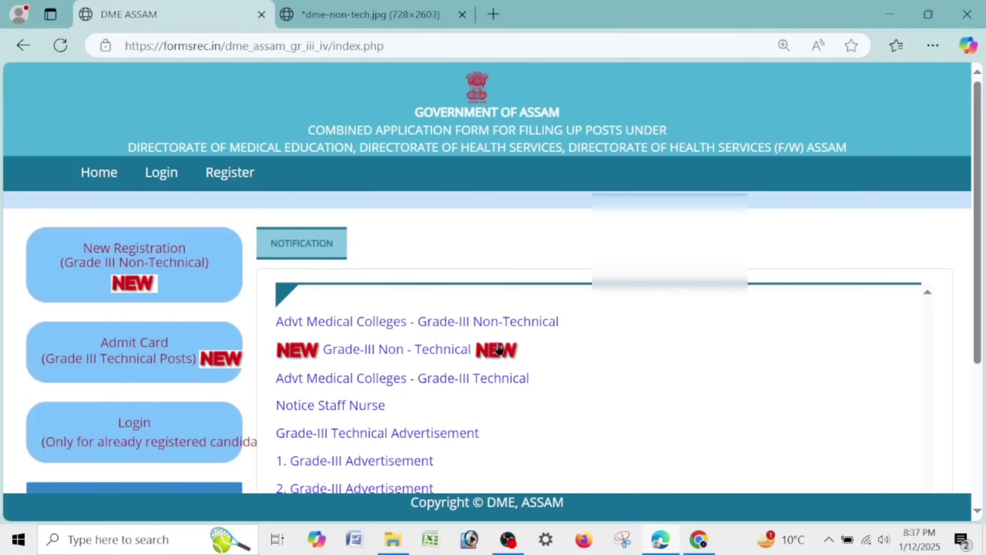
click(136, 435)
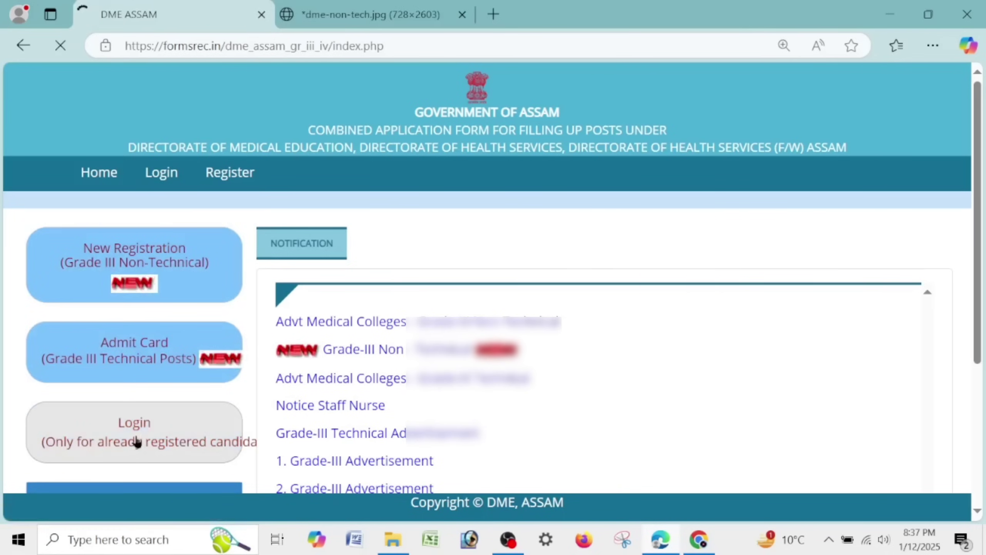
click(313, 340)
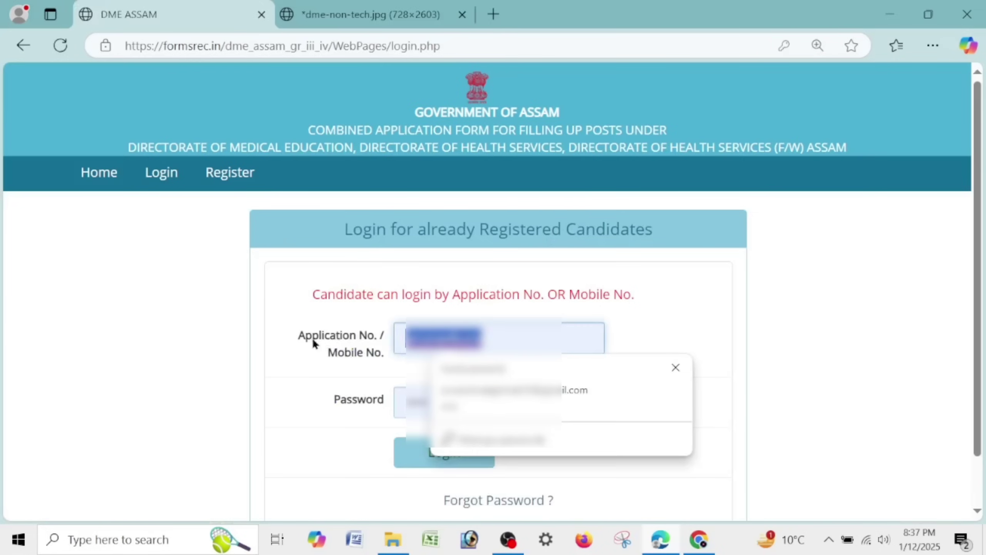
key(Escape)
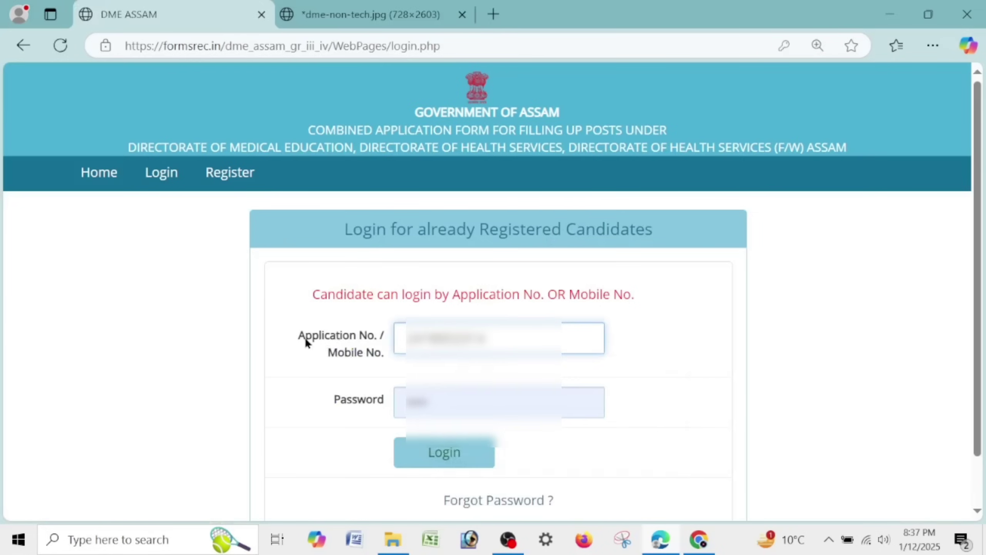
key(Tab)
key(BackSpace)
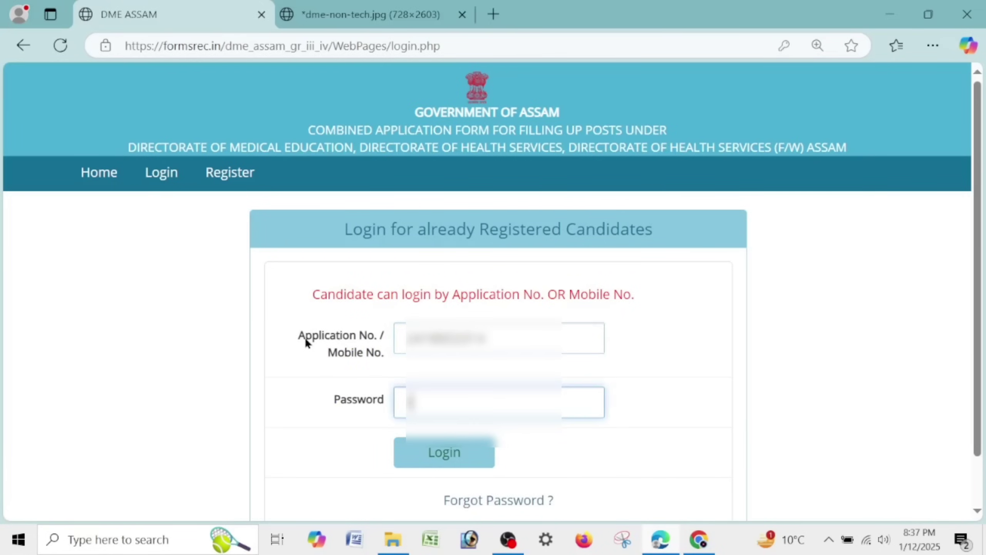
text(•••••••)
key(Return)
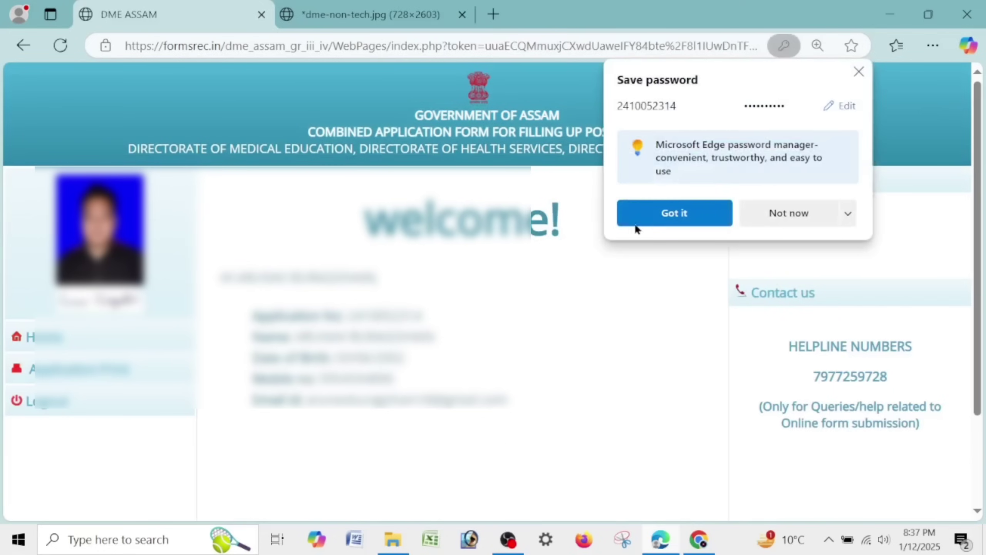
- Dismiss the save-password prompt and open the Application Print report in print preview
click(635, 223)
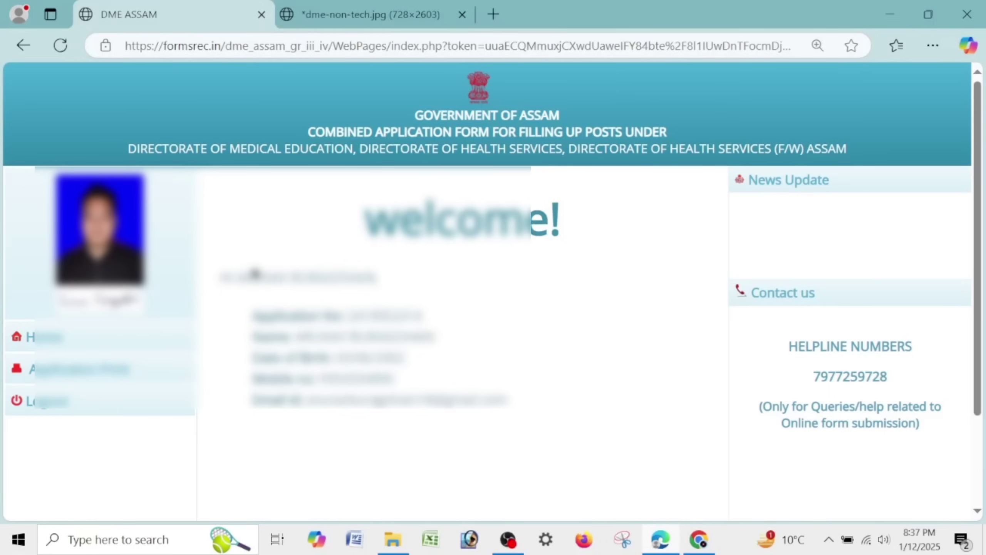
click(32, 375)
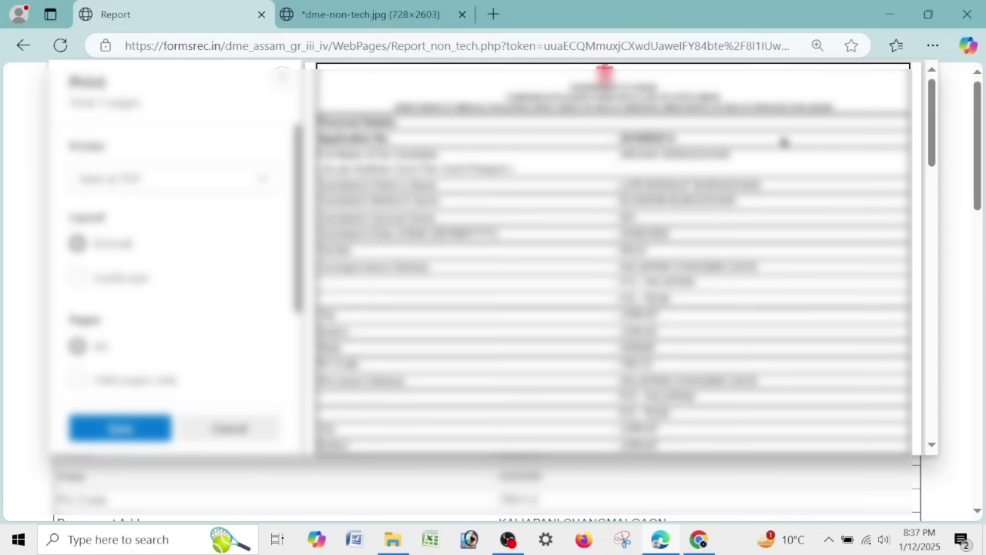
- Save the application report as a PDF after clearing the default file name
click(89, 421)
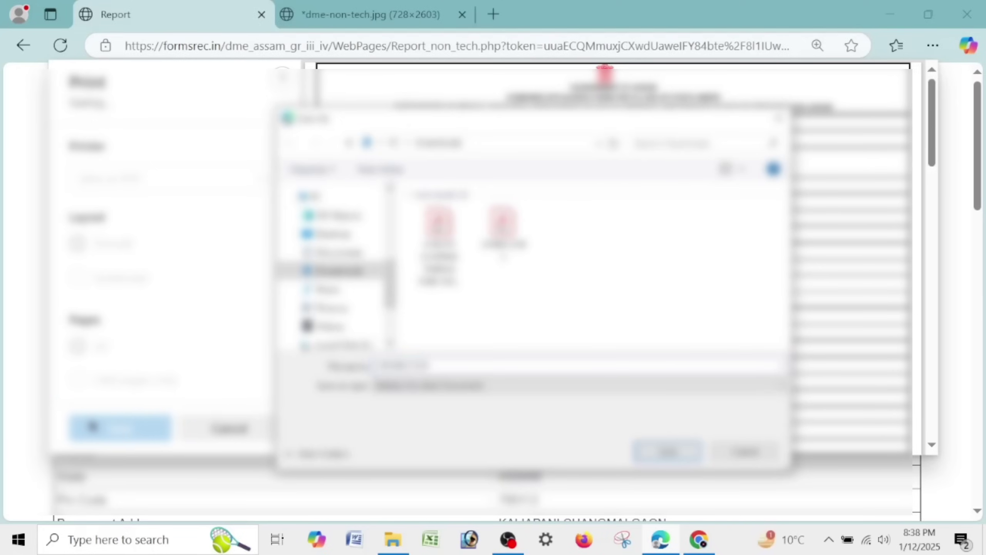
key(BackSpace)
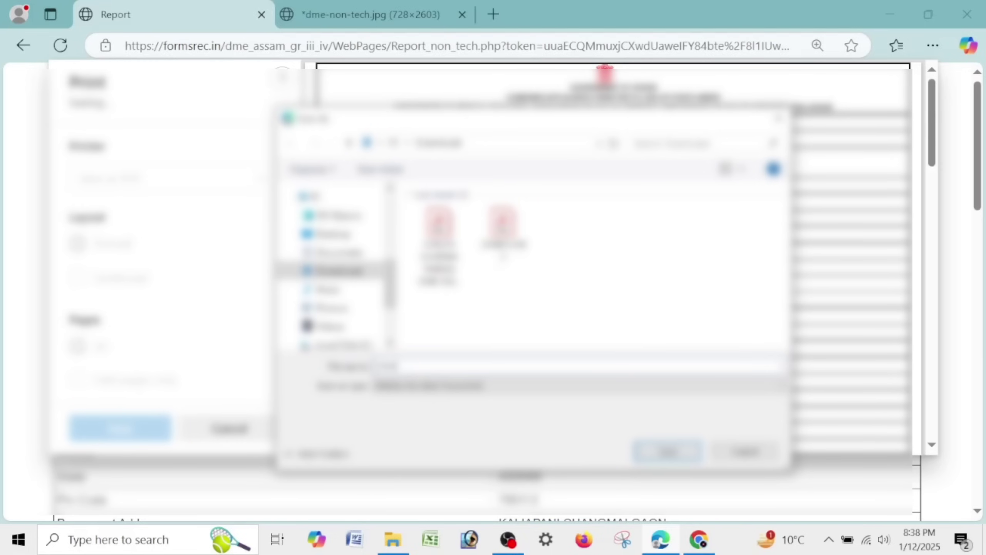
key(Return)
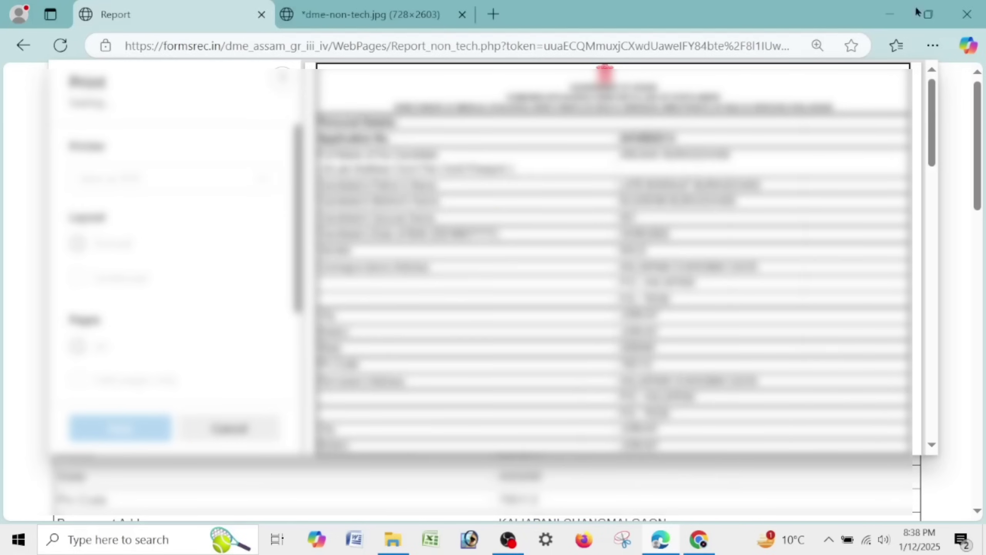
- Scroll through the report and select the applied non-technical posts text
scroll(603, 341, down, 15)
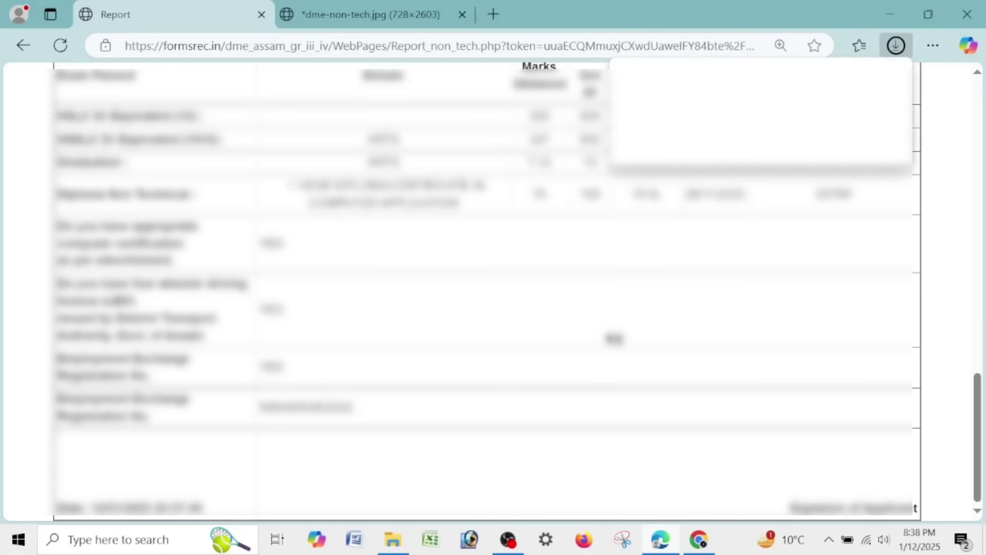
scroll(611, 337, up, 6)
scroll(609, 335, up, 5)
scroll(609, 311, down, 8)
scroll(621, 291, up, 3)
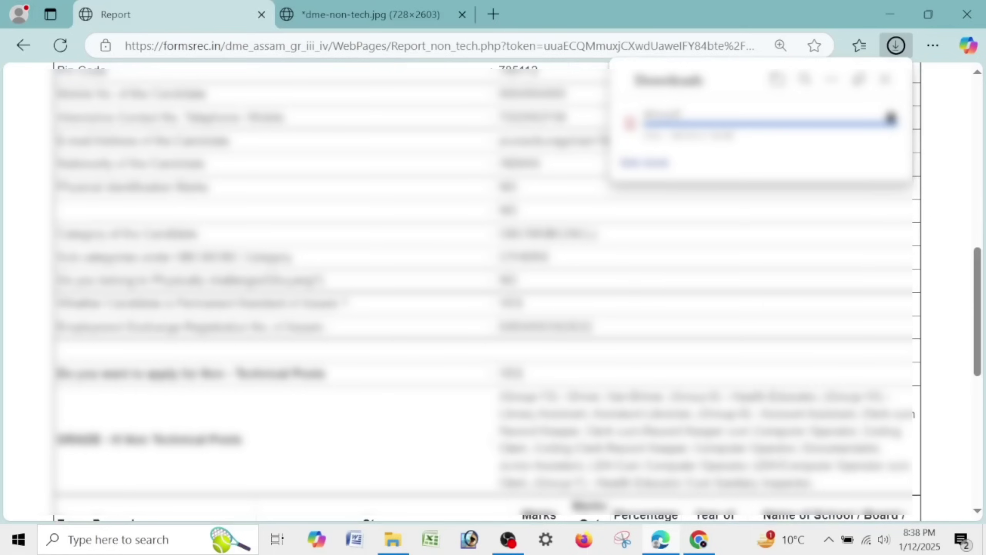
drag(501, 395, 814, 484)
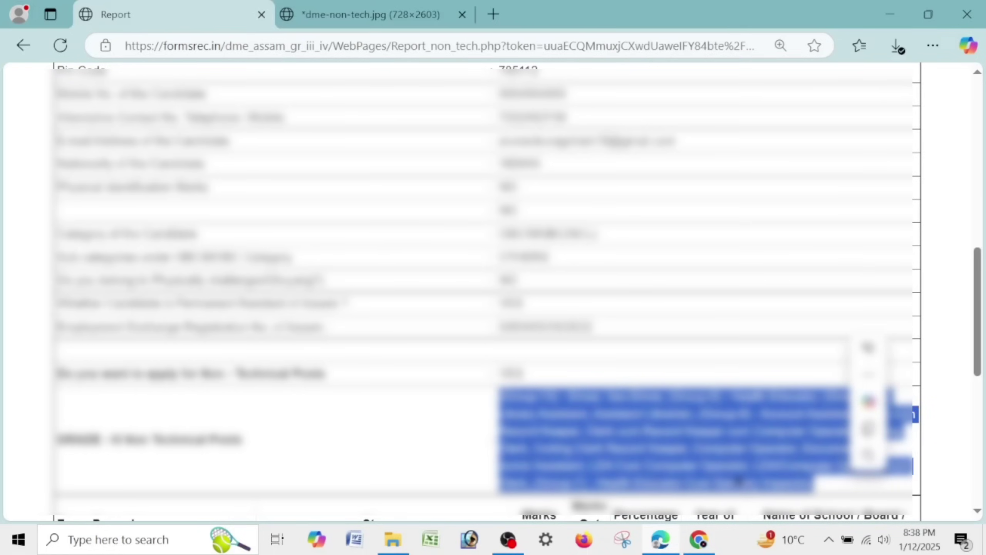
drag(530, 235, 538, 234)
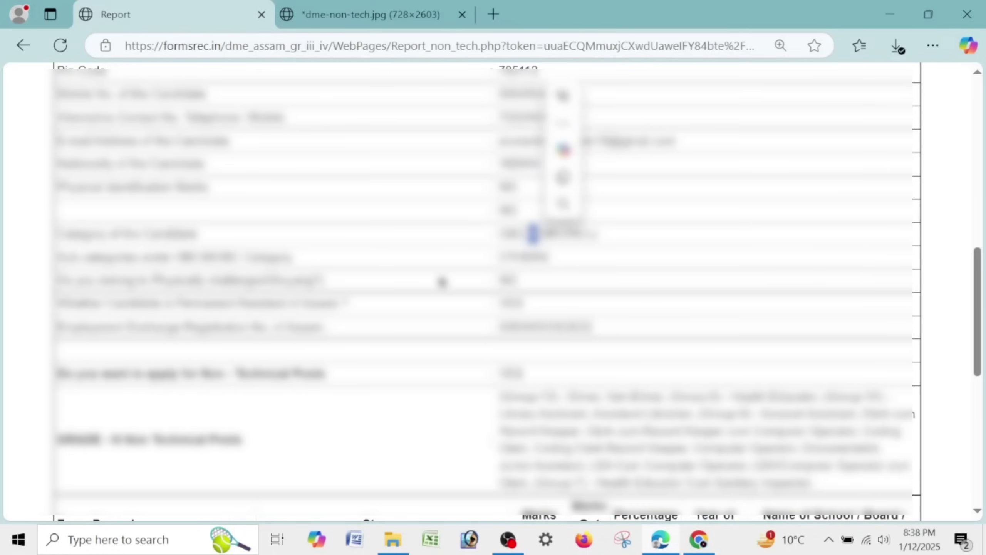
click(443, 282)
- Return to the candidate welcome page and log out of the account
scroll(539, 322, up, 1)
scroll(540, 321, up, 5)
scroll(535, 319, down, 10)
scroll(535, 319, up, 10)
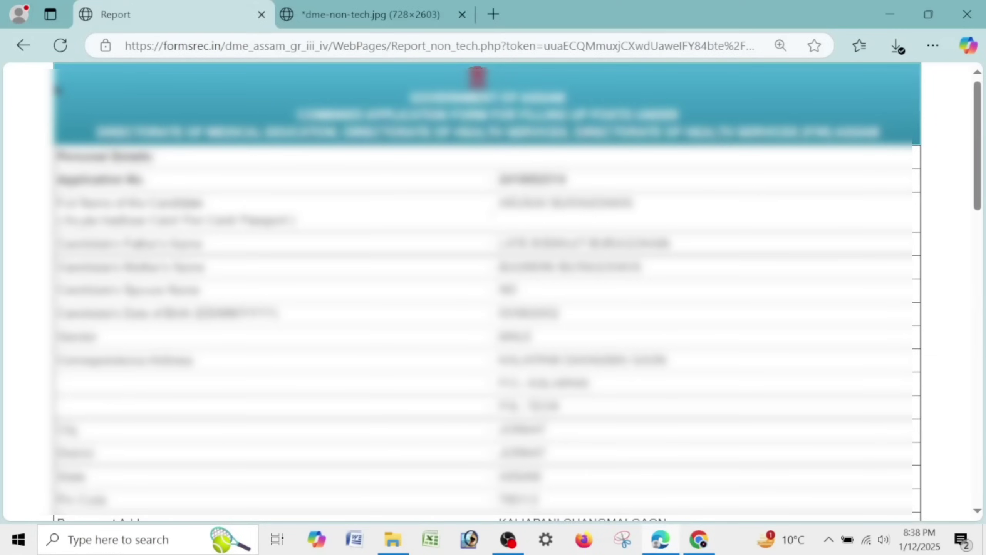
click(27, 54)
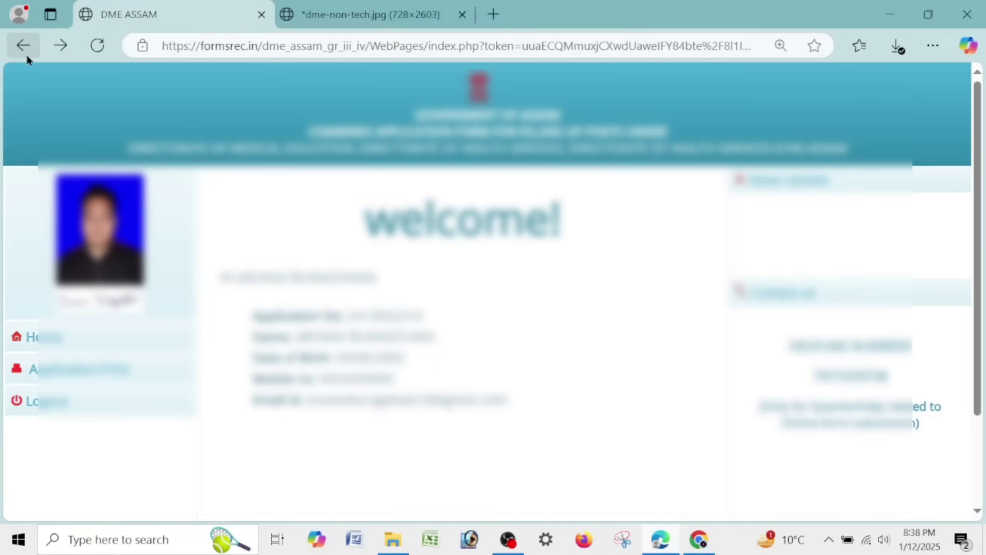
click(25, 404)
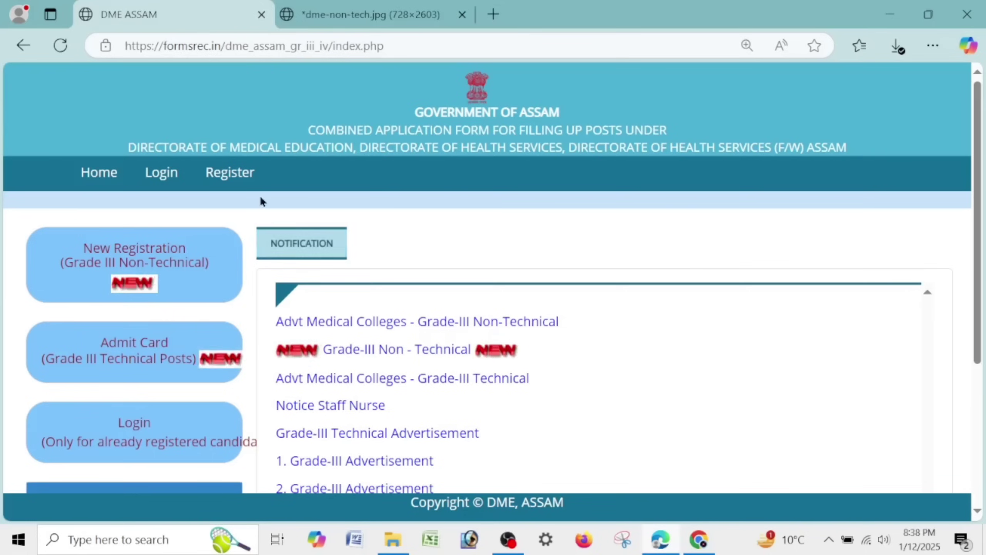
- Reload the home page and go to the candidate login page
click(99, 183)
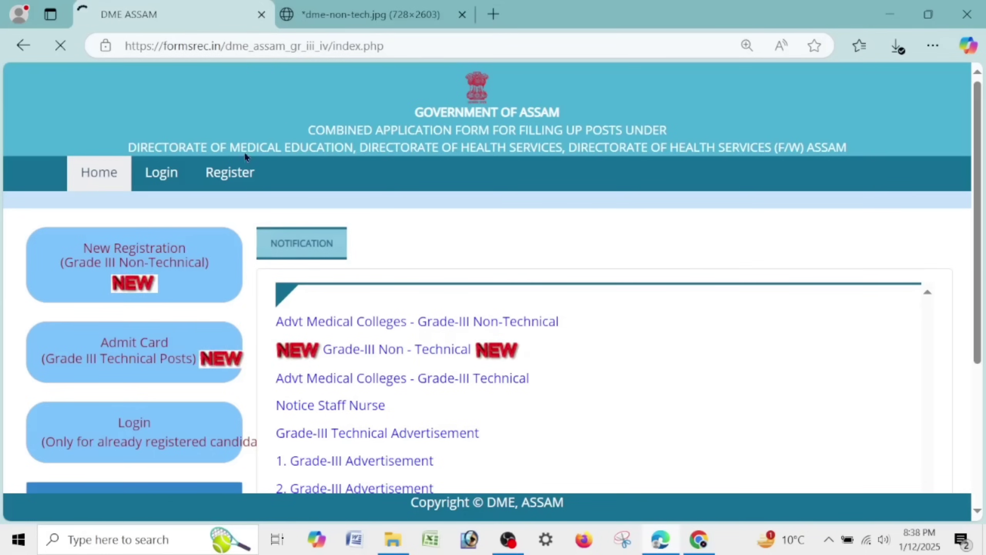
click(161, 181)
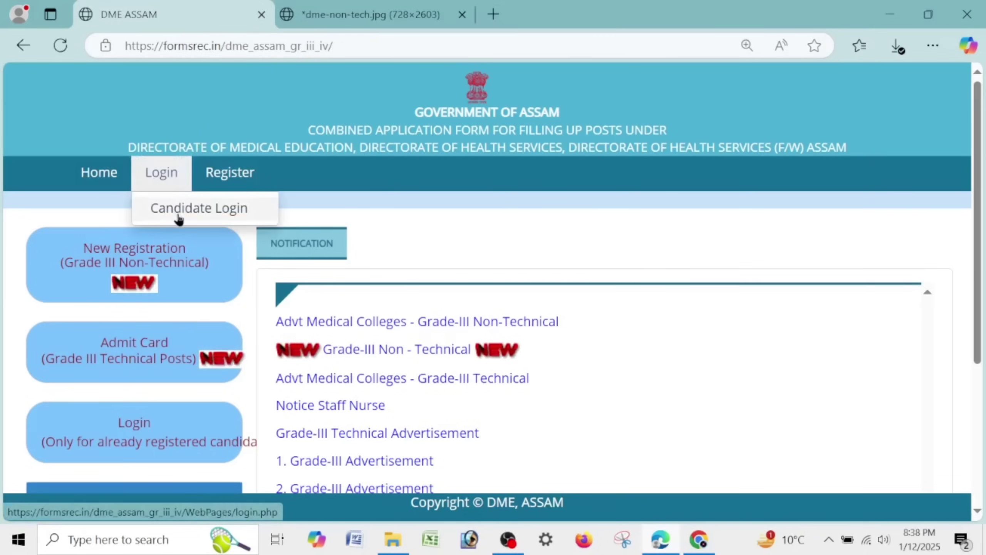
click(201, 216)
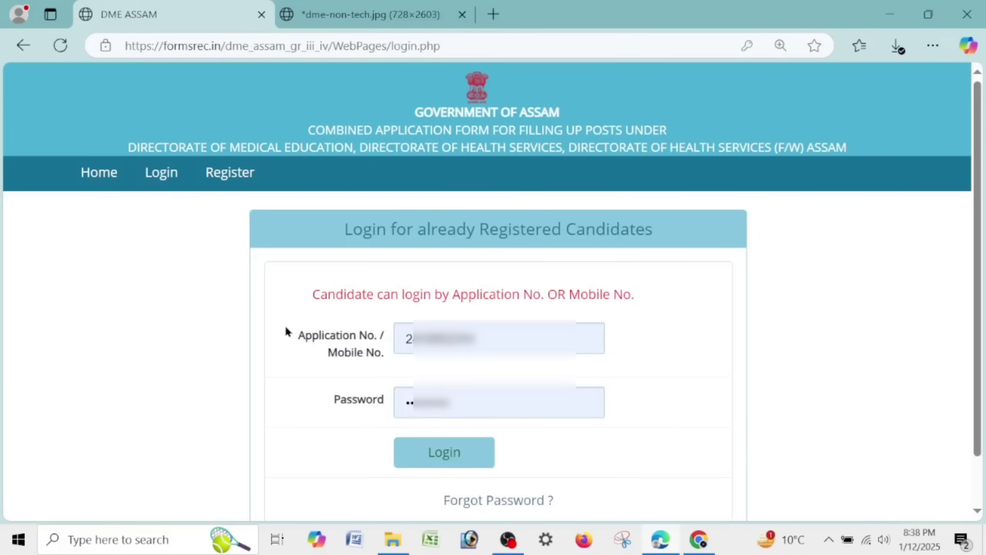
drag(294, 340, 382, 355)
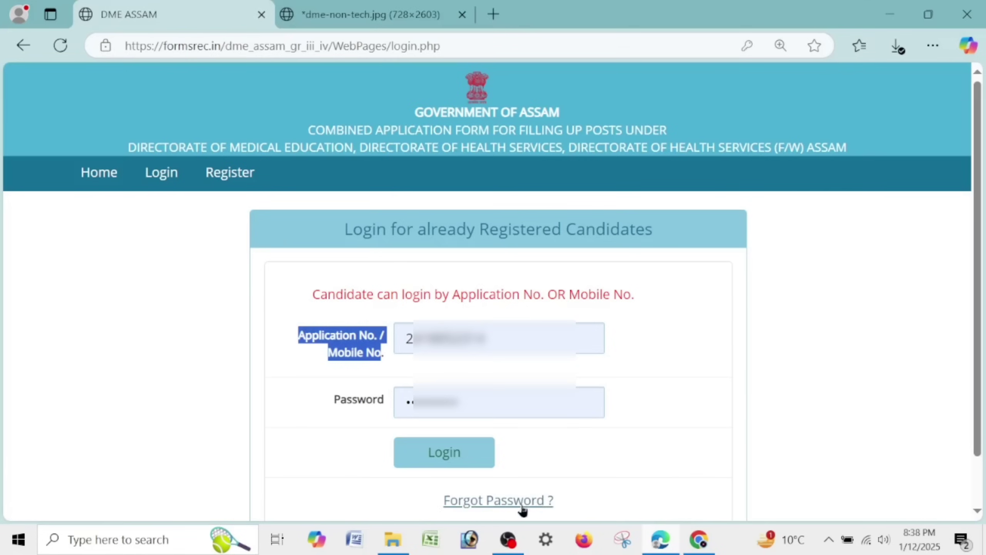
click(857, 378)
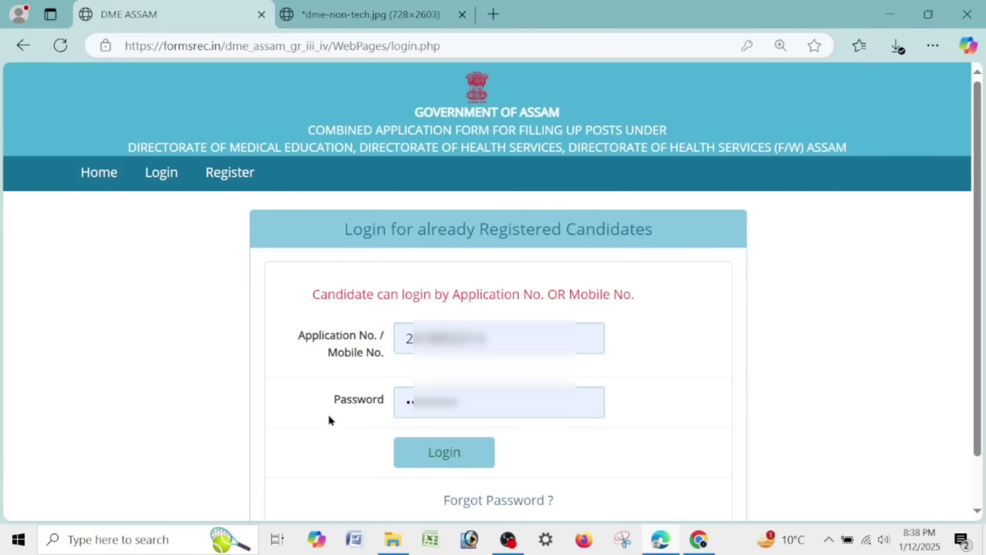
- Request the forgotten password by entering the registered mobile number and date of birth
click(519, 500)
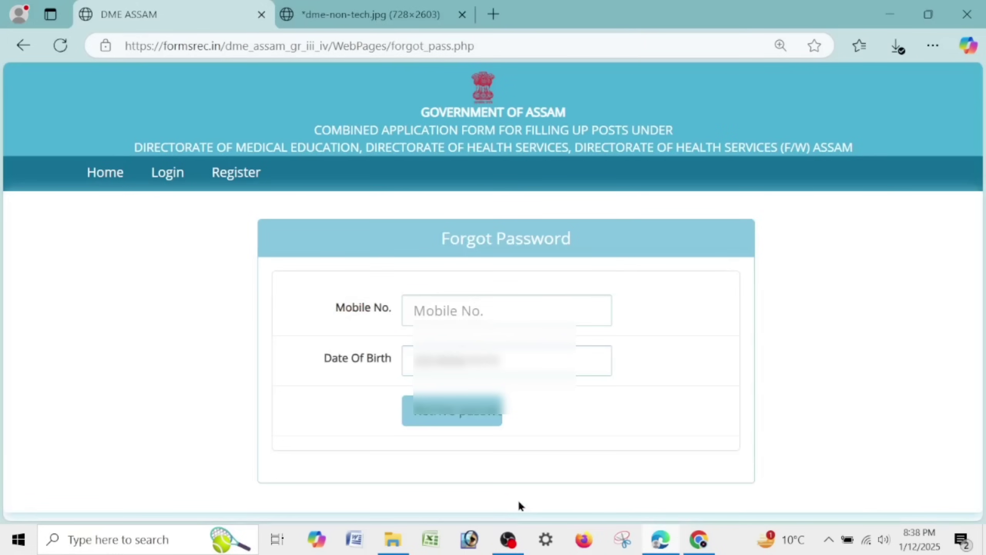
click(509, 312)
text(***)
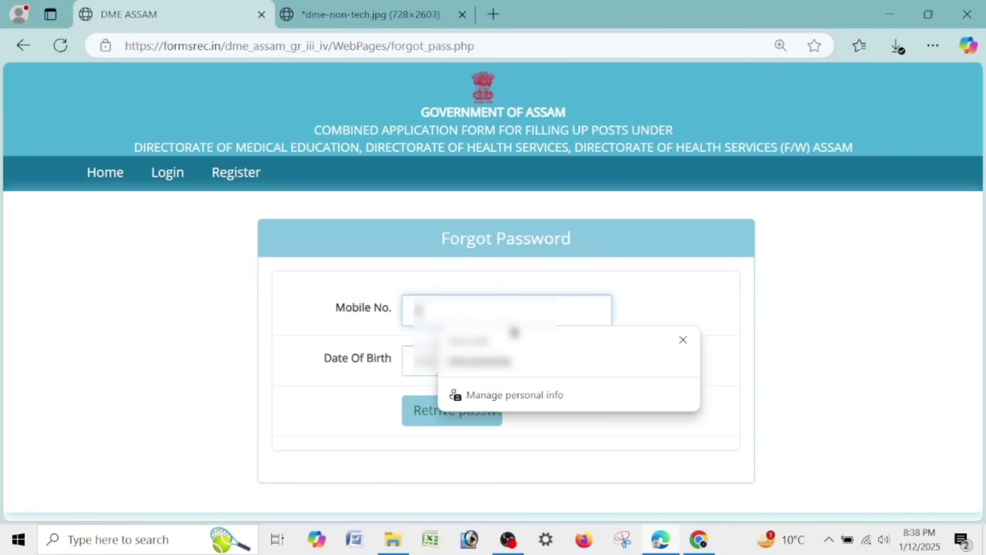
key(ctrl+a)
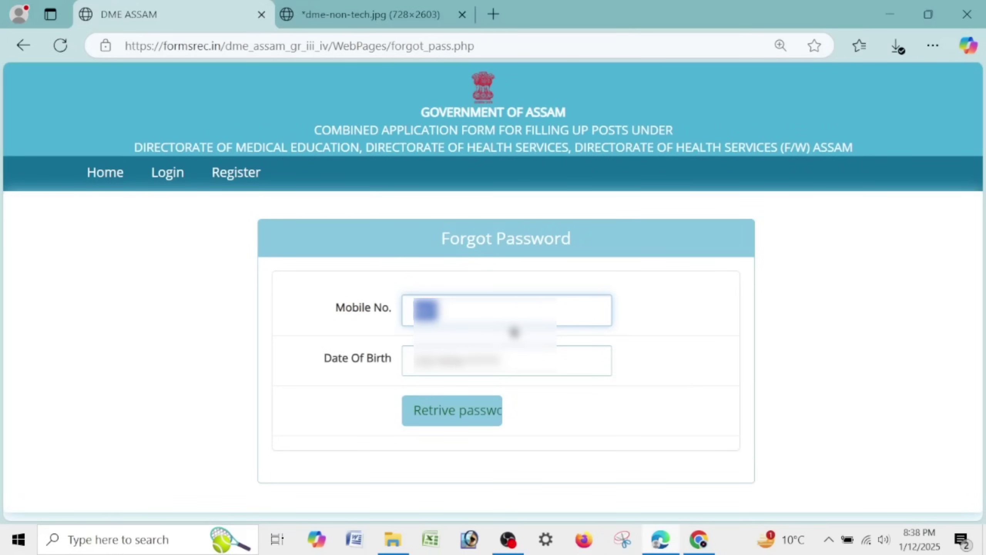
text(**********)
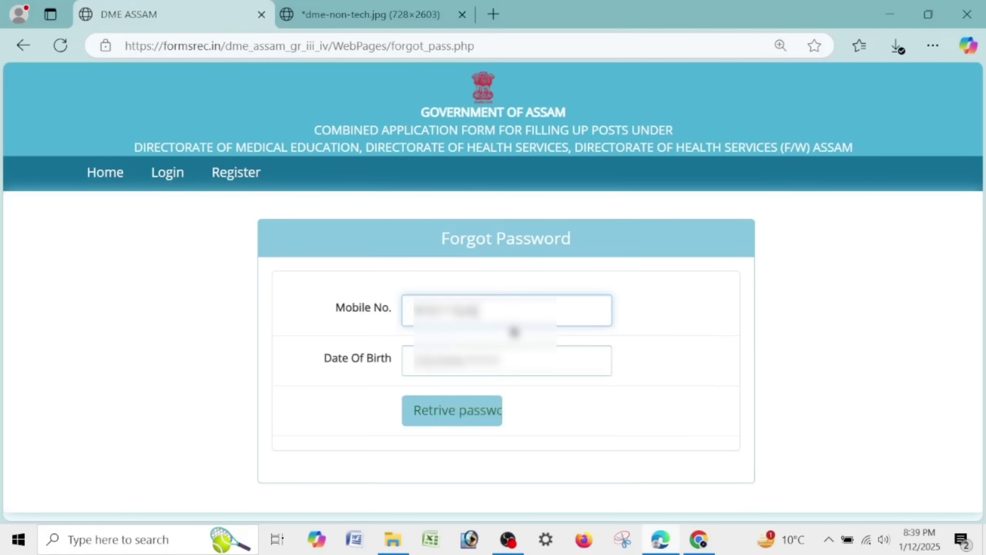
key(Tab)
text(**)
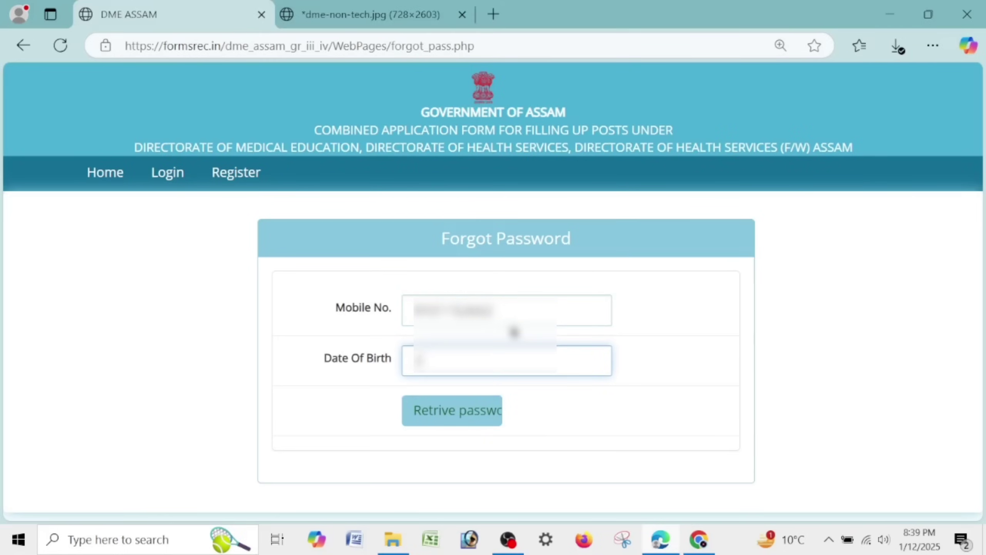
text(****)
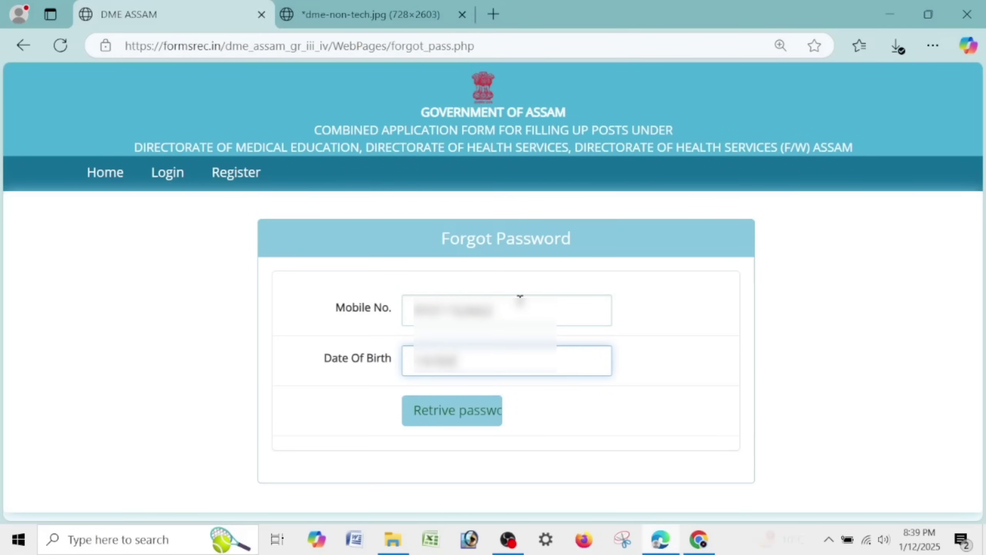
key(Return)
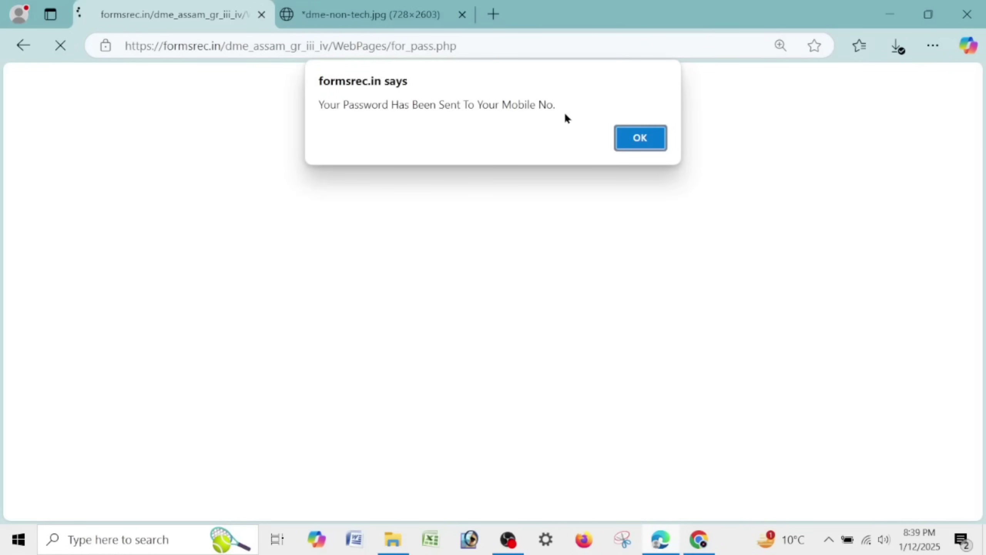
click(638, 138)
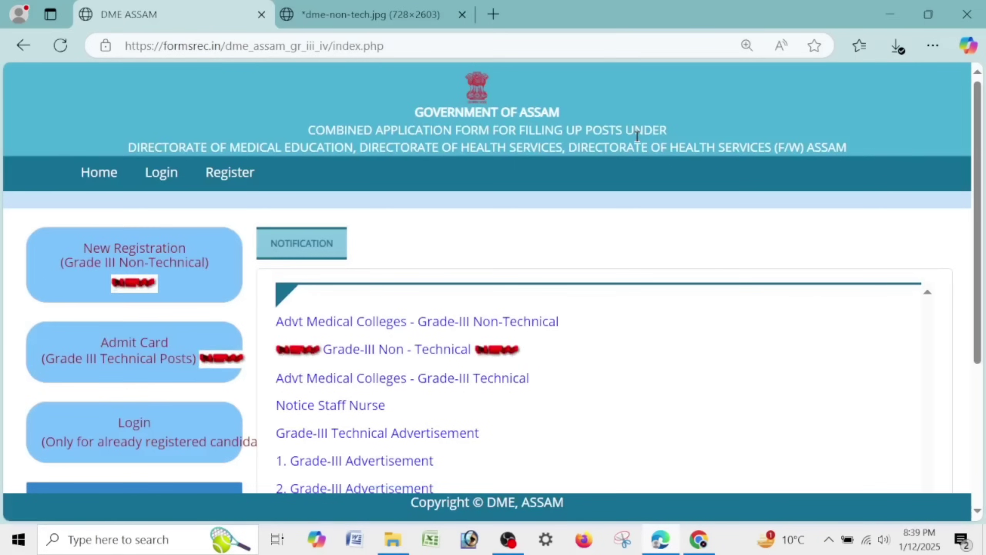
- Log in with the candidate's application number and password, then open Application Print
click(177, 450)
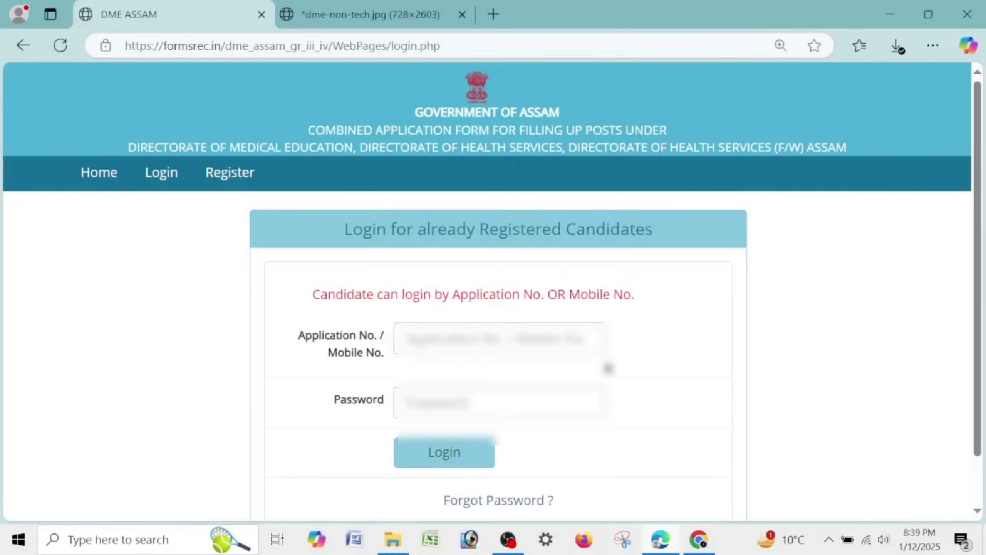
key(BackSpace)
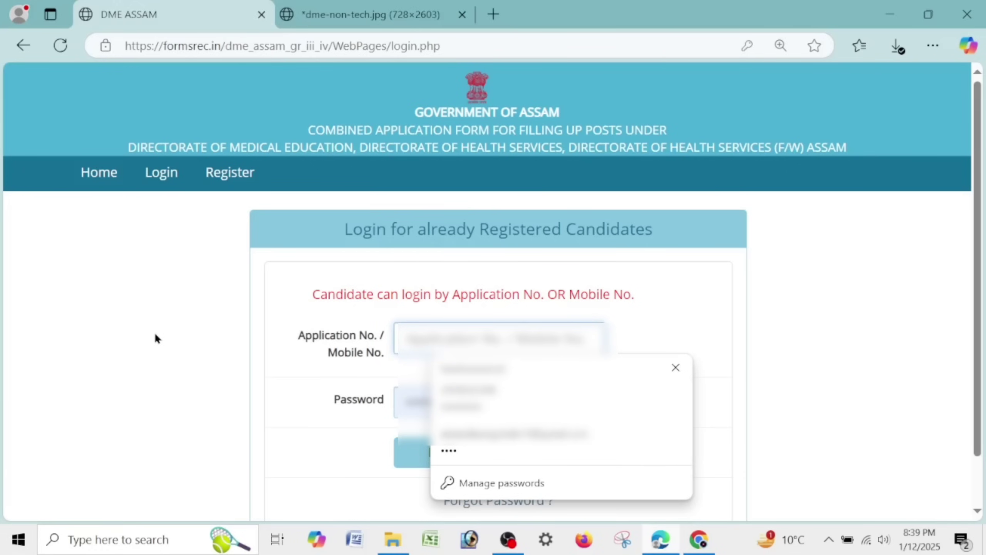
text(******)
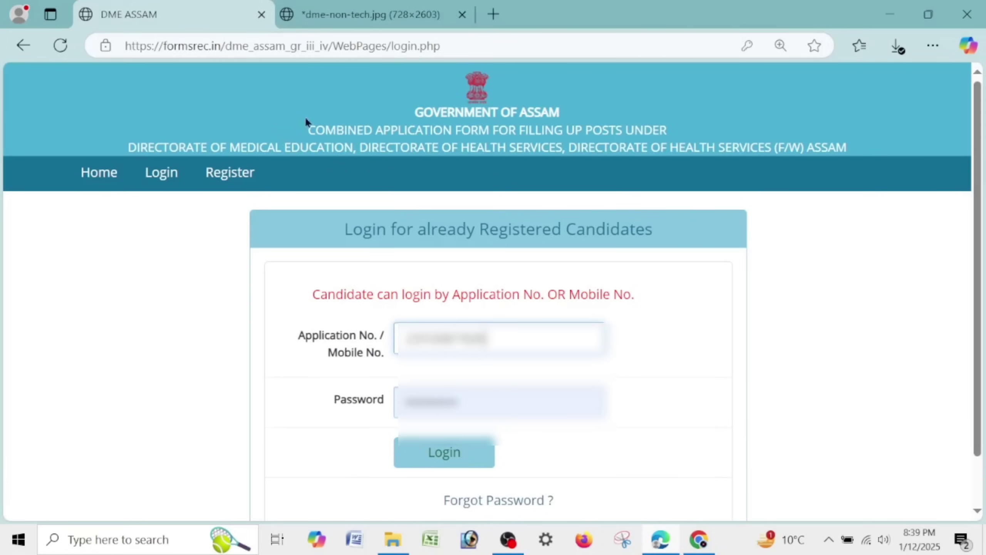
click(465, 455)
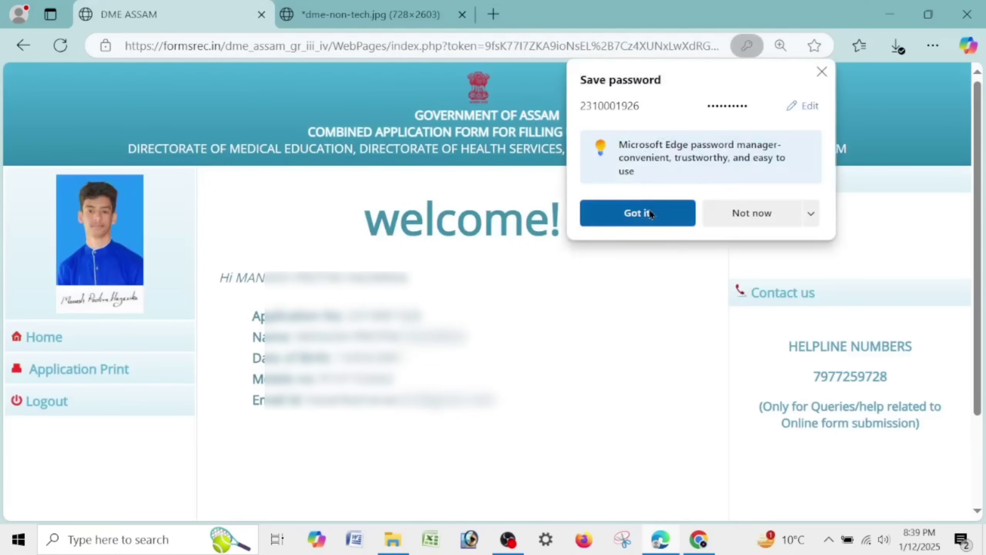
click(650, 214)
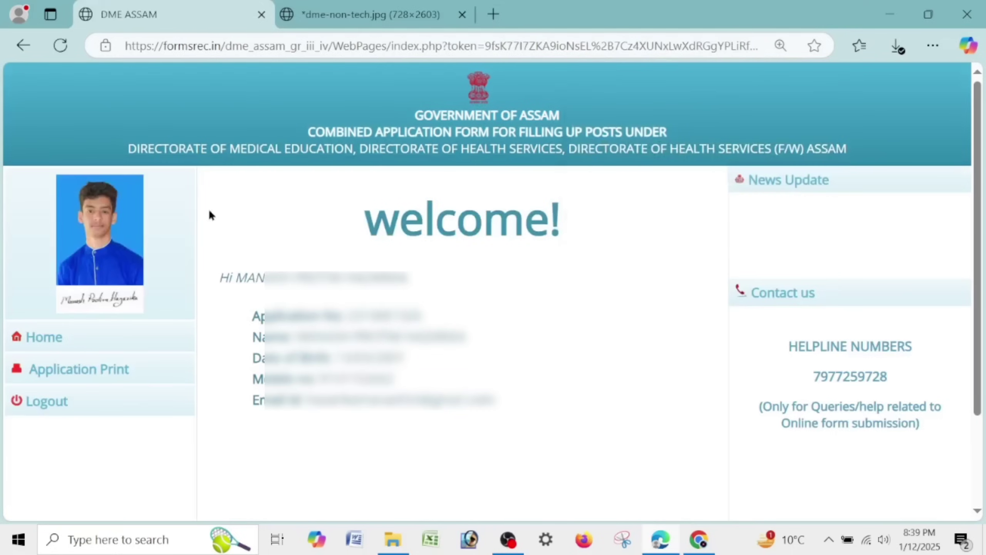
click(64, 374)
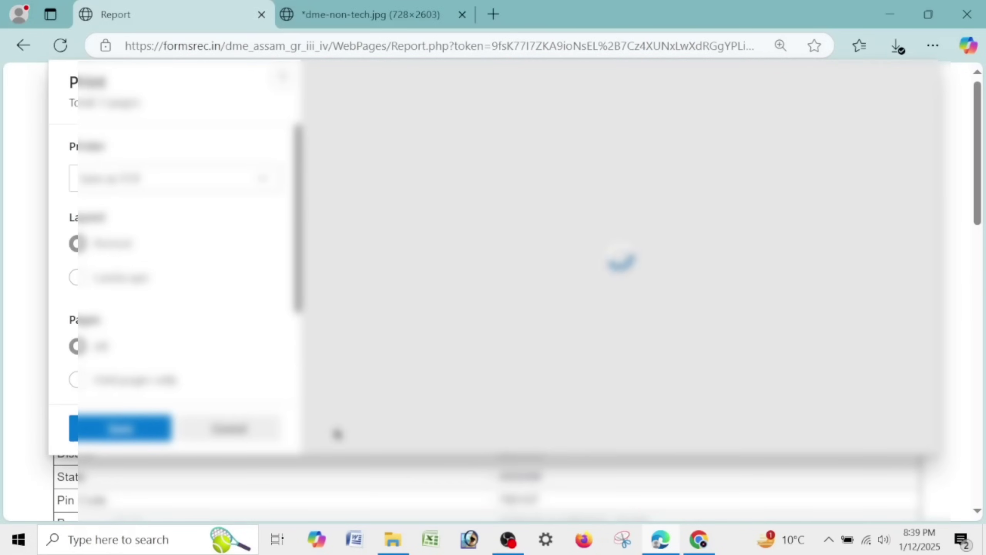
- Close the print dialog and highlight the list of chosen Grade-III posts
key(Escape)
scroll(782, 403, down, 10)
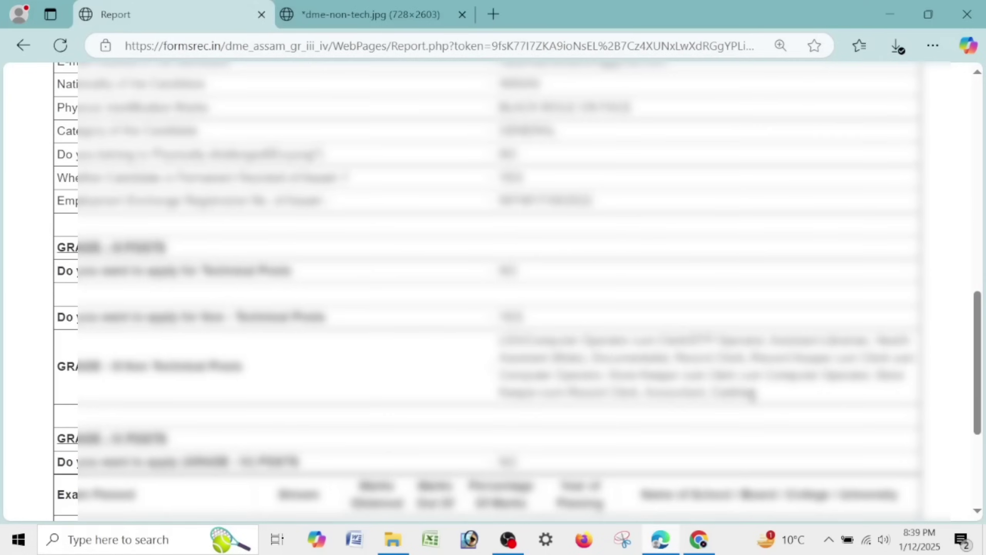
drag(503, 341, 874, 394)
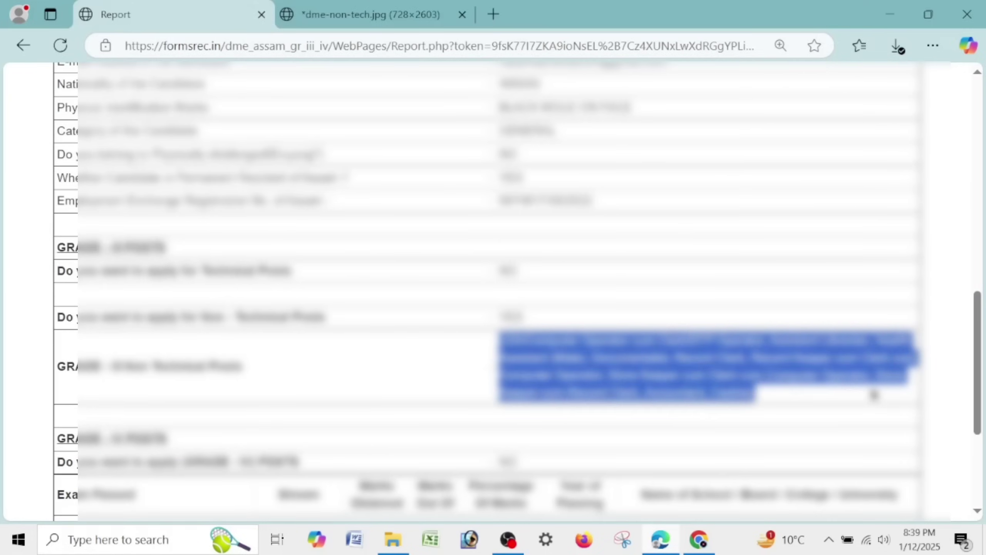
click(797, 396)
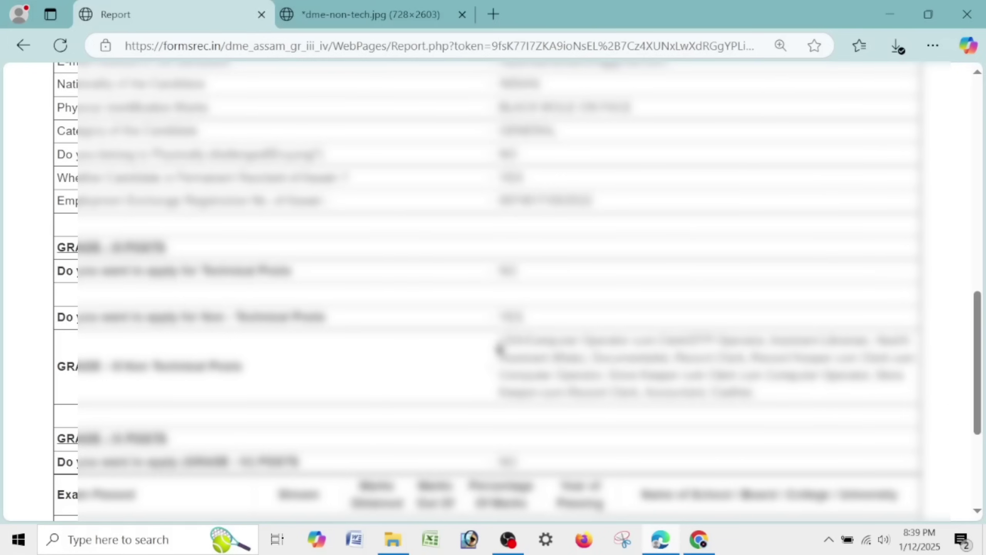
triple_click(619, 357)
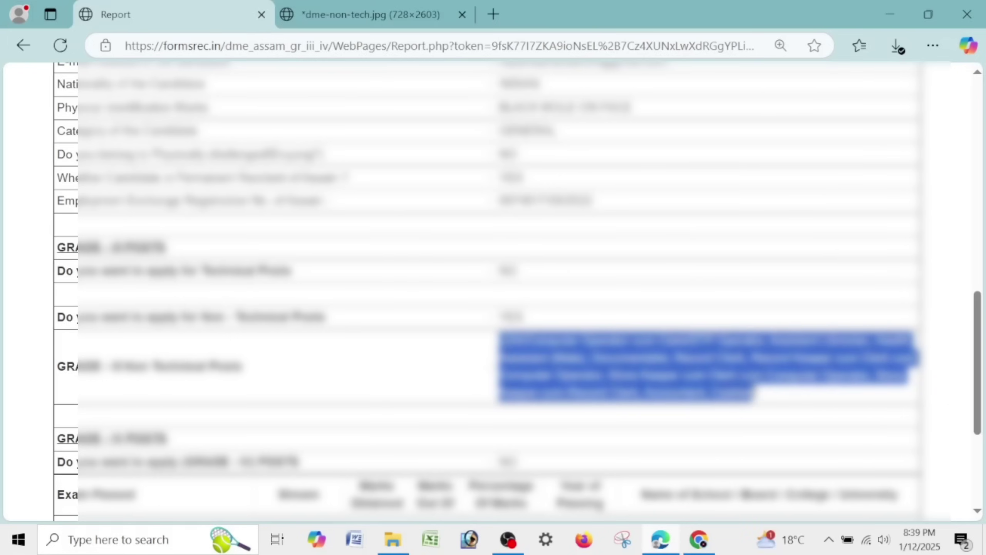
click(770, 379)
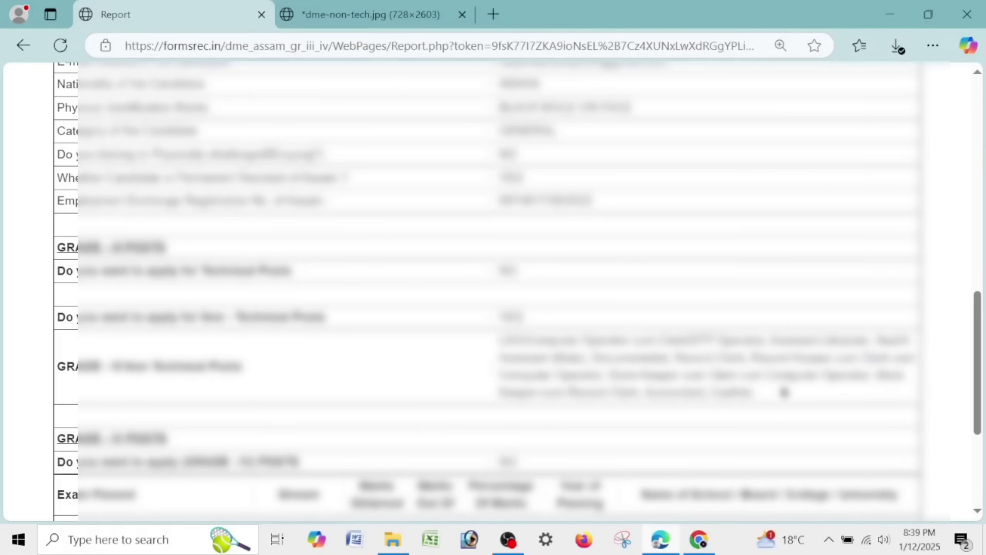
drag(783, 391, 500, 338)
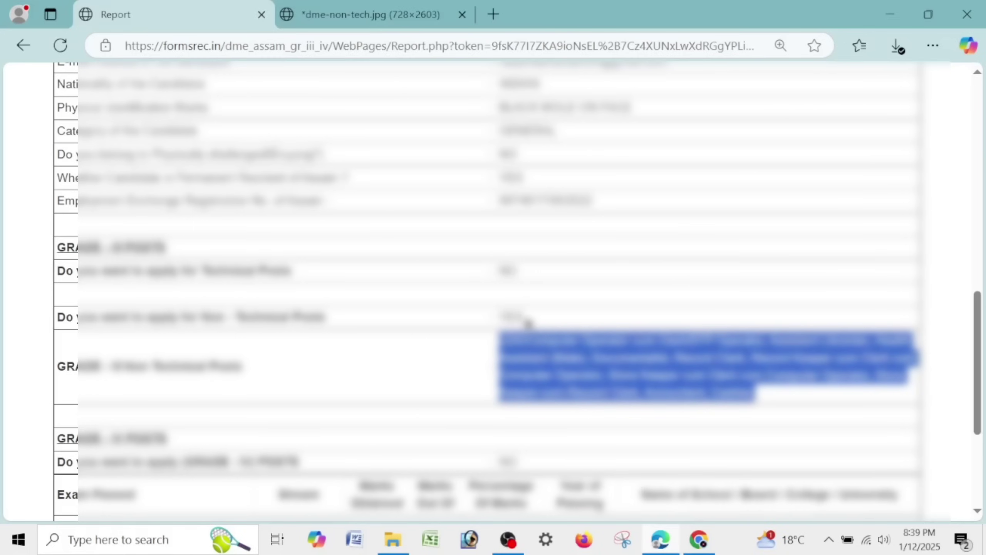
- Check the non-technical posts question and answer, then return to the welcome page
scroll(528, 323, down, 5)
click(542, 182)
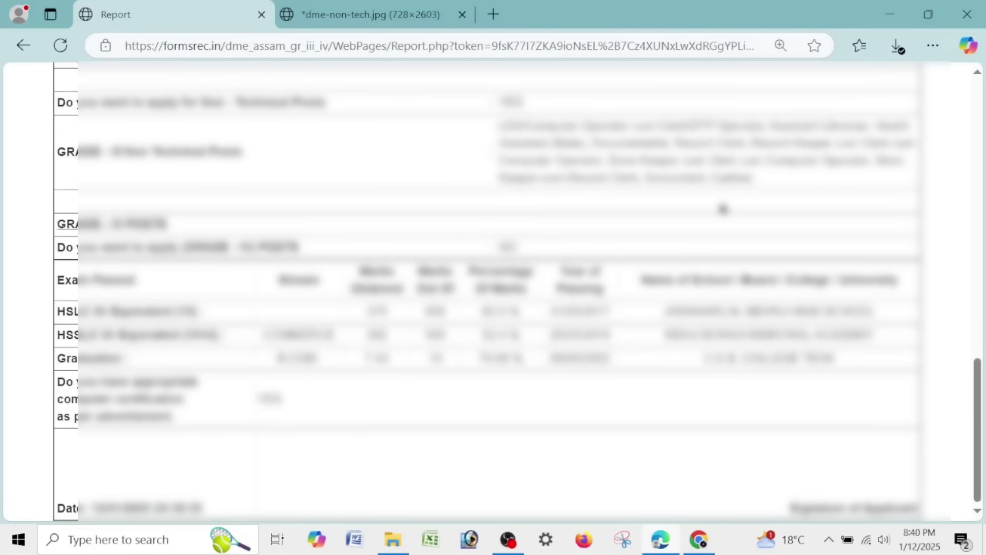
drag(795, 181, 507, 137)
click(206, 103)
drag(201, 103, 384, 109)
drag(496, 104, 551, 106)
drag(493, 128, 506, 102)
click(676, 218)
scroll(675, 216, up, 5)
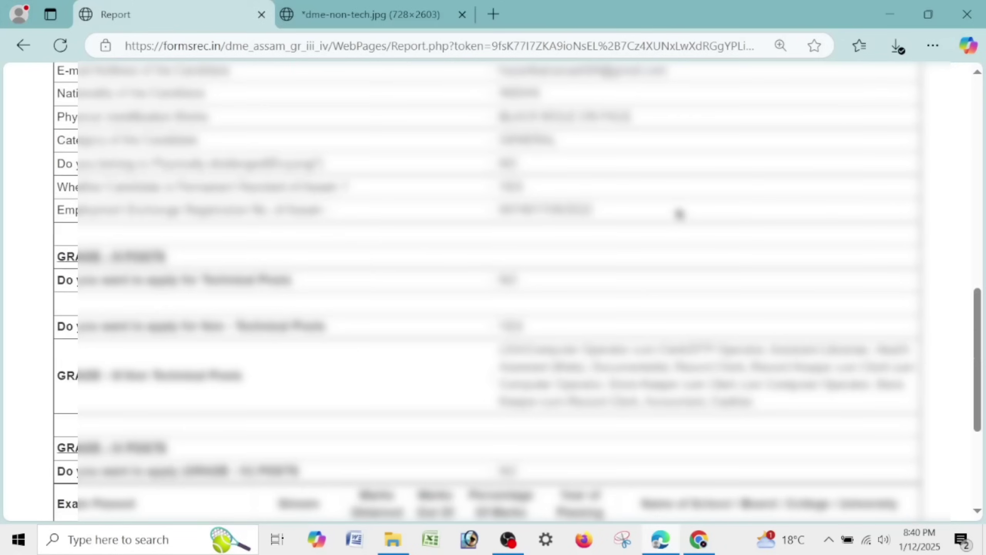
click(13, 50)
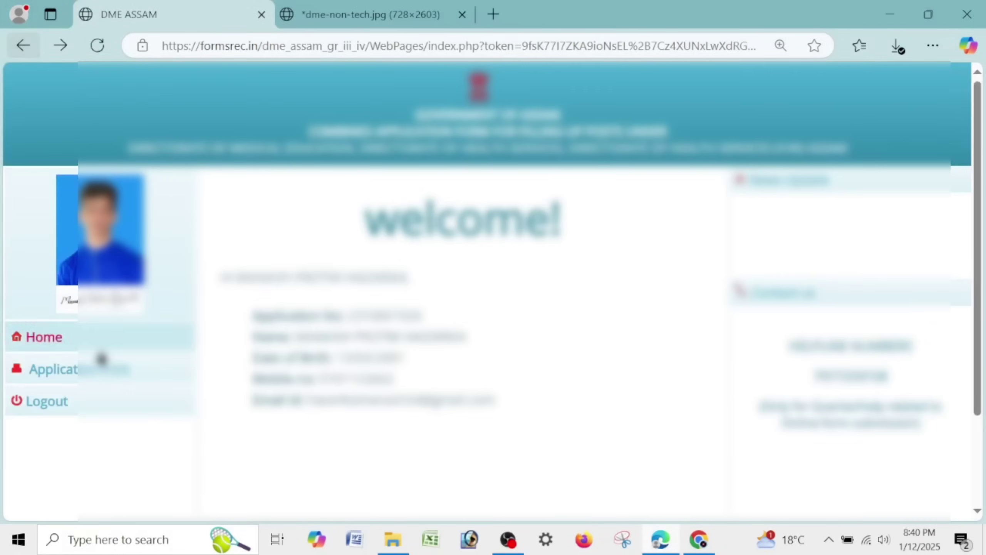